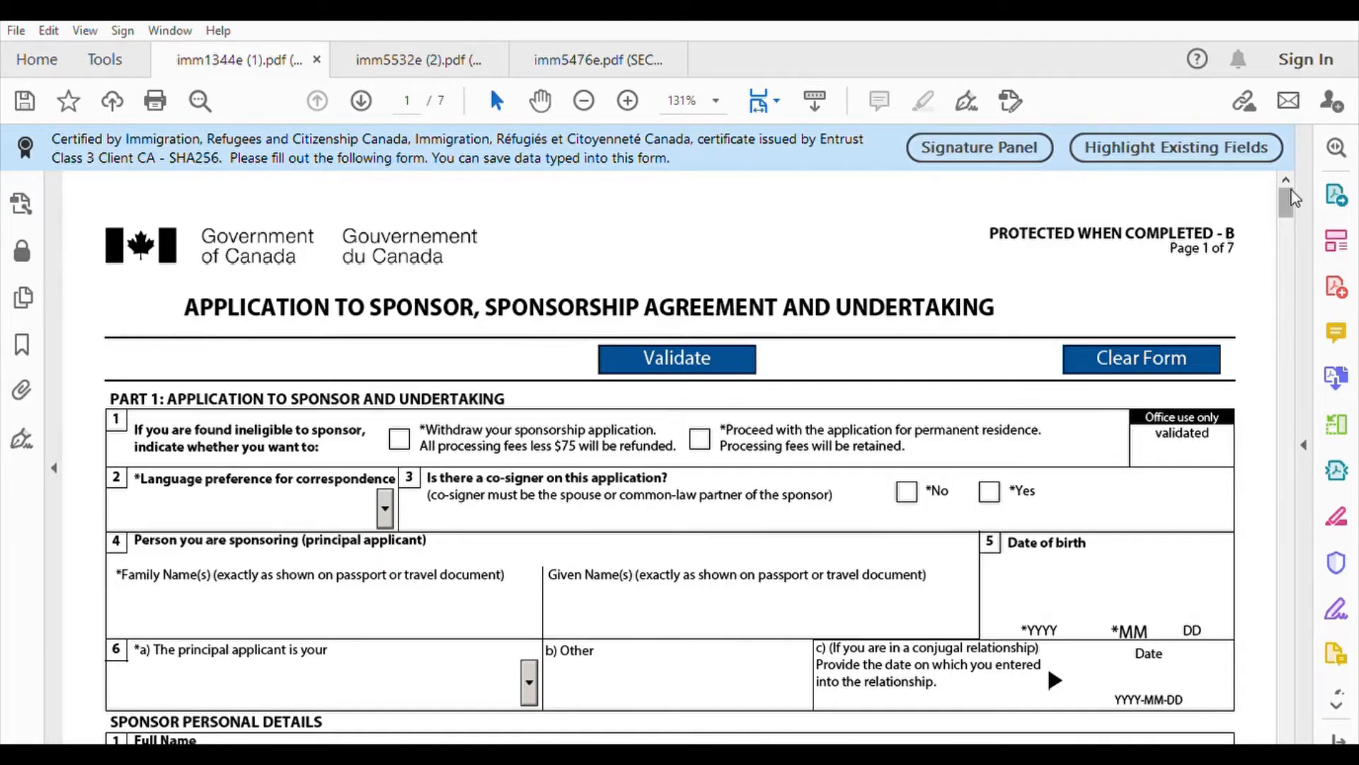
Step: Choose to withdraw the sponsorship application if found ineligible, and set the correspondence language preference to English
scroll(1294, 197, down, 2)
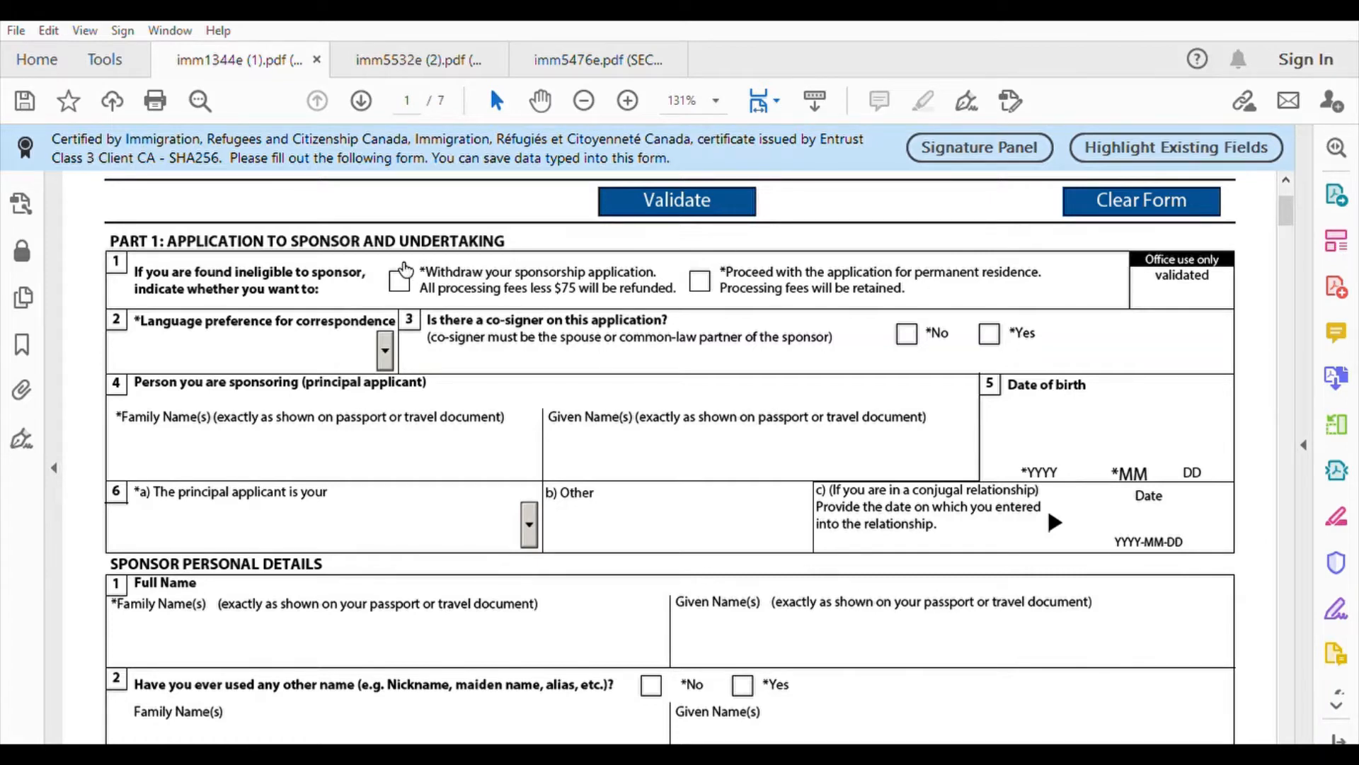
click(404, 269)
click(387, 344)
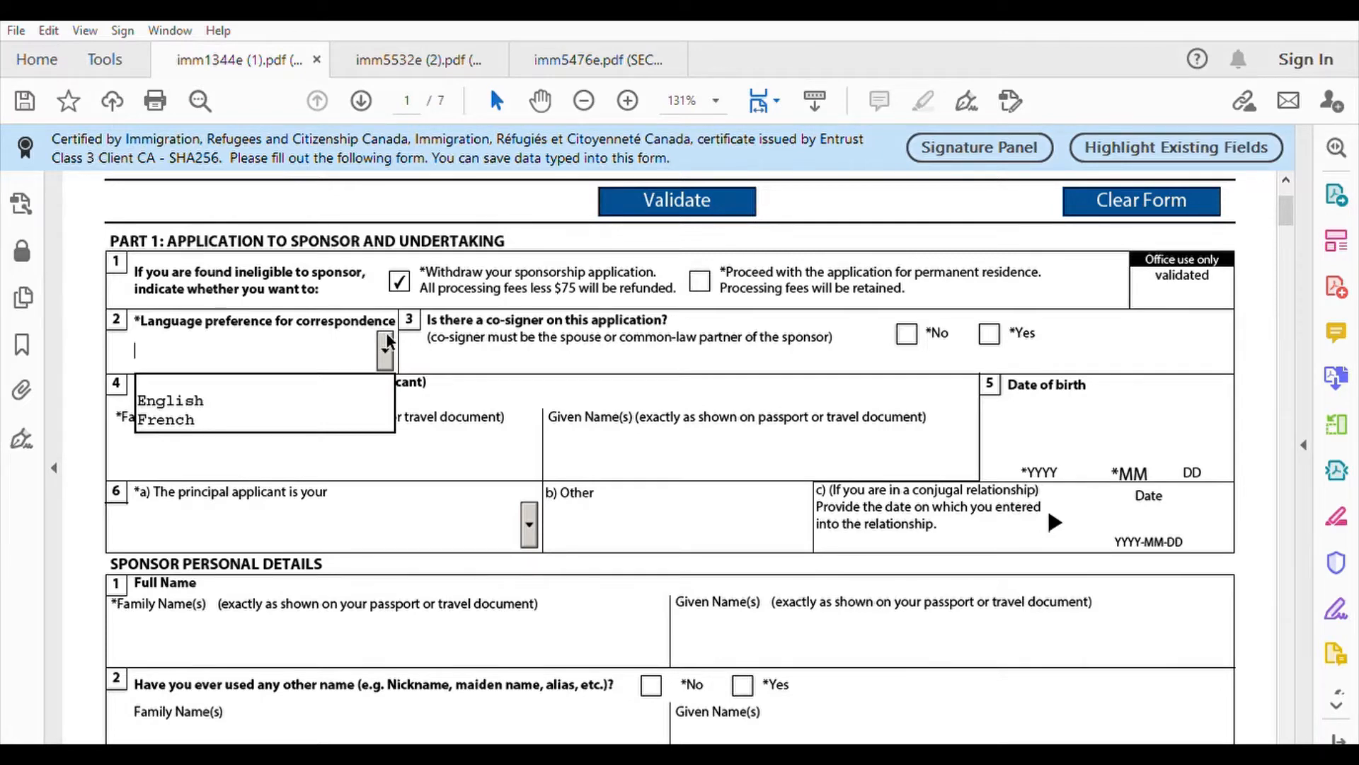
click(251, 394)
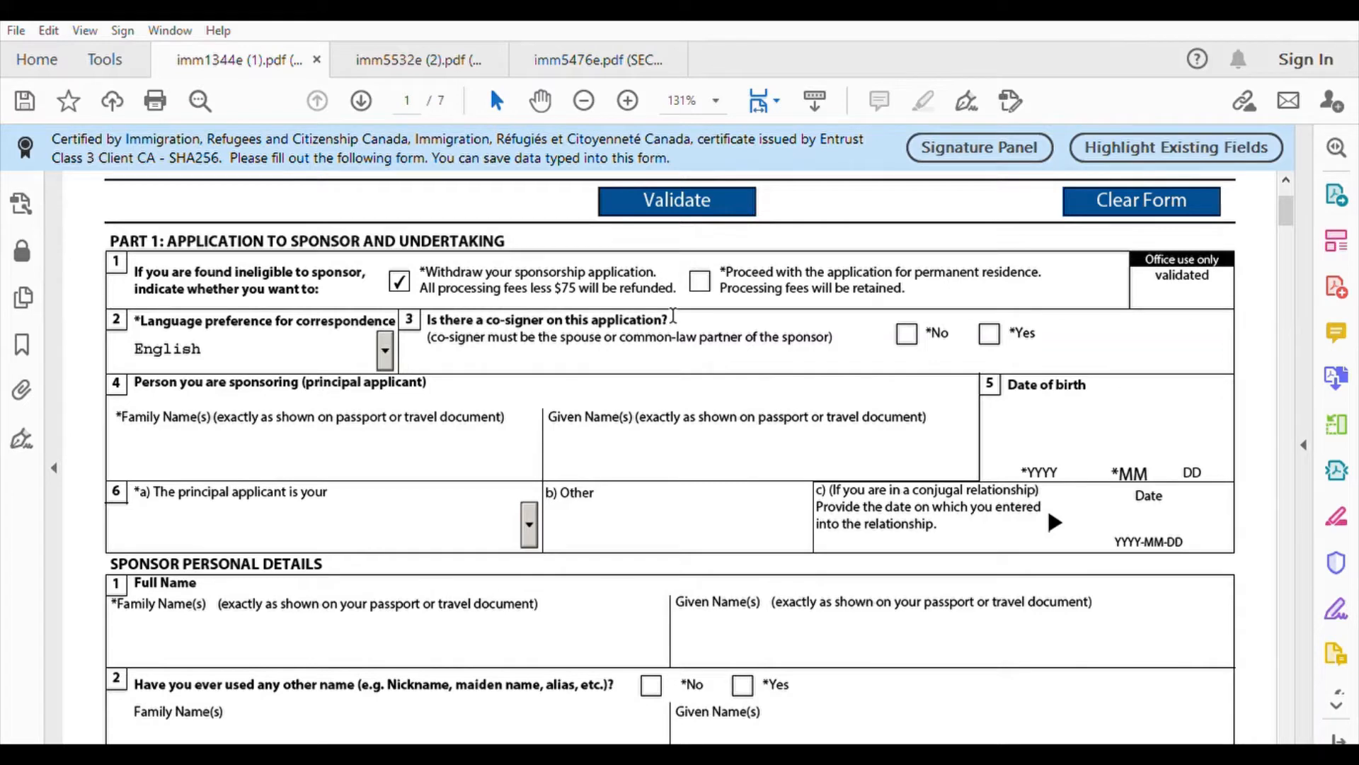
Step: Answer No to the co-signer question and activate the principal applicant's date of birth field
click(907, 332)
scroll(1285, 207, down, 2)
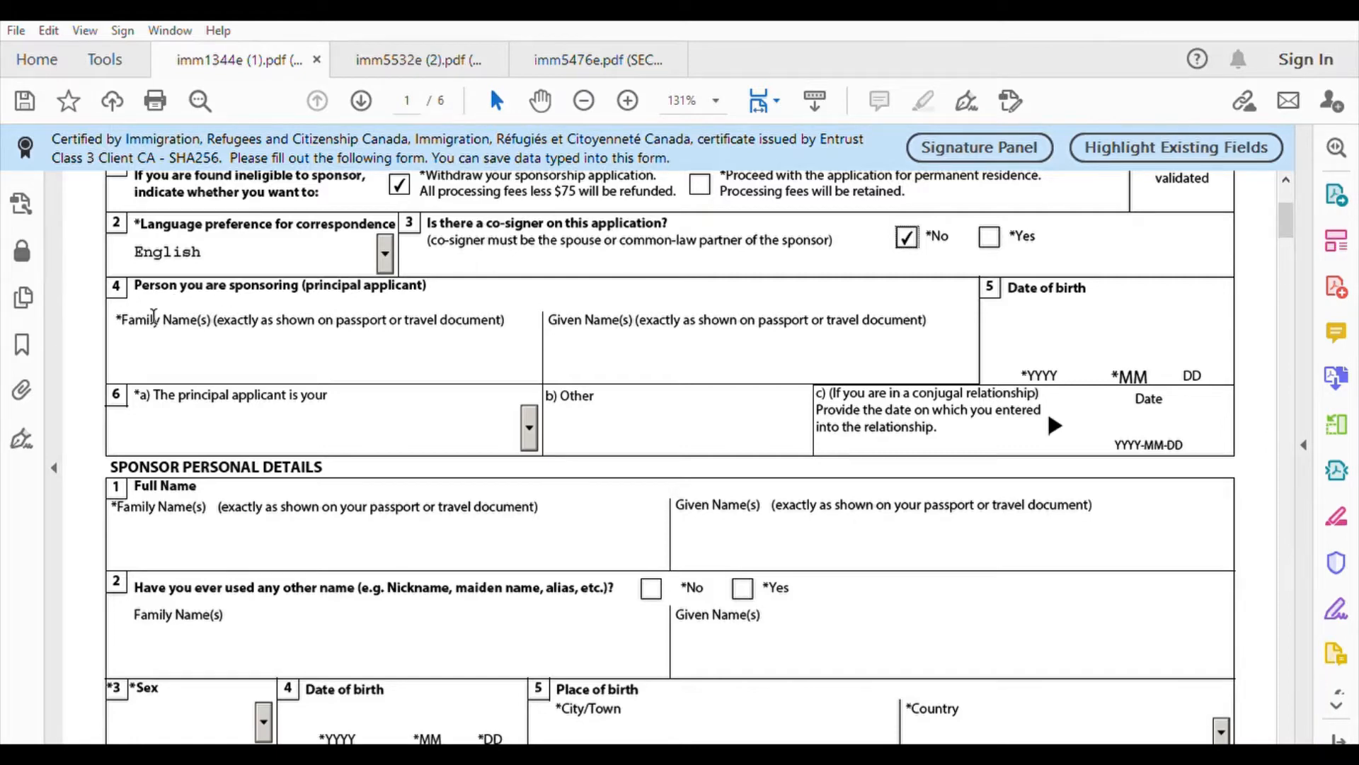
click(1045, 337)
Step: Set the principal applicant's relationship to the sponsor to Common-law partner living in Canada in question 6
scroll(1290, 210, down, 1)
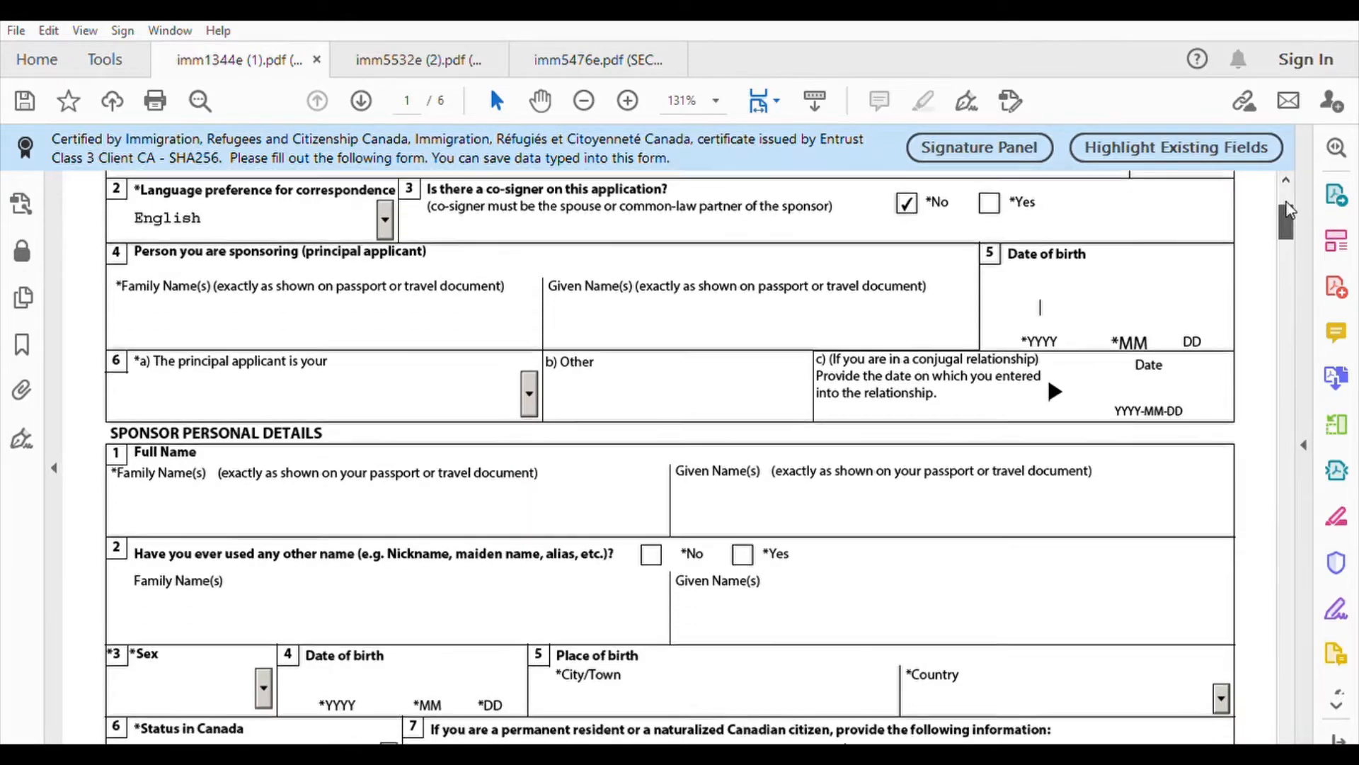
scroll(1290, 210, down, 2)
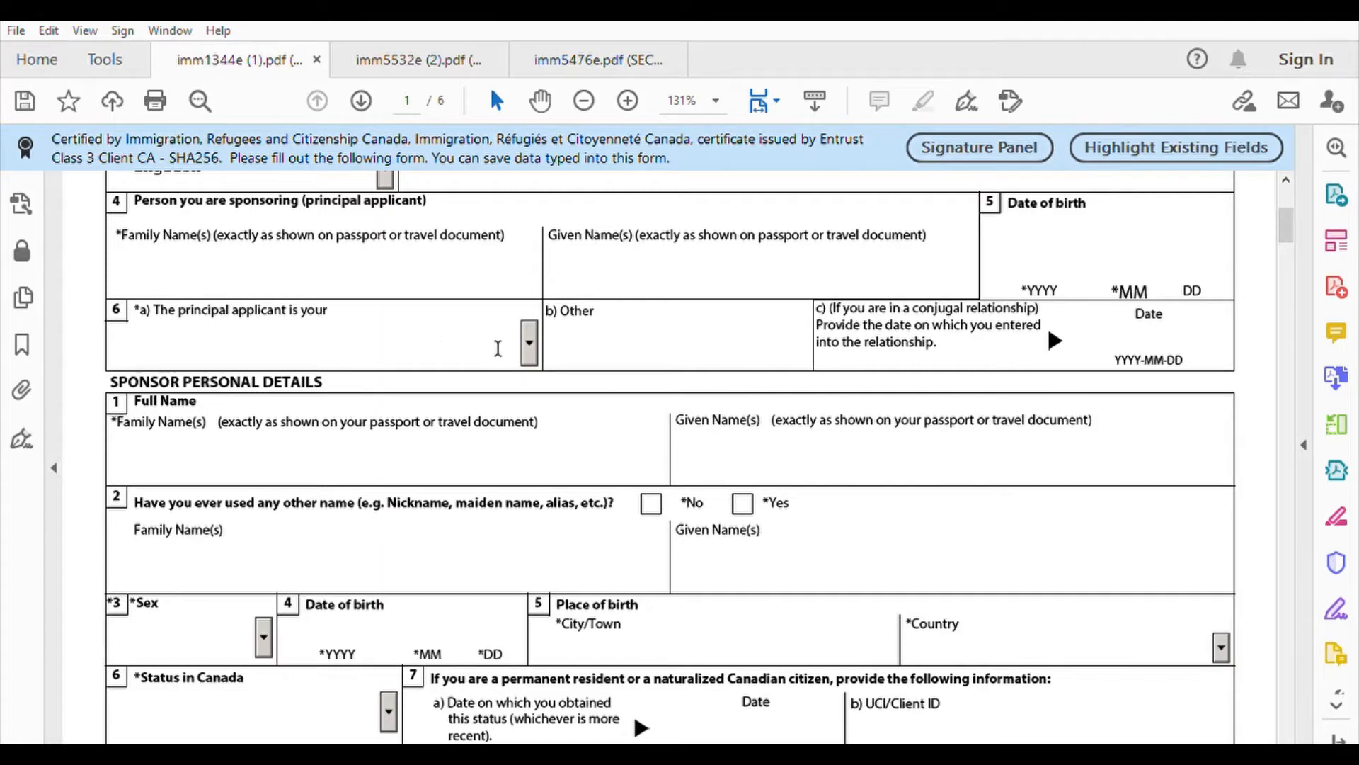
click(532, 329)
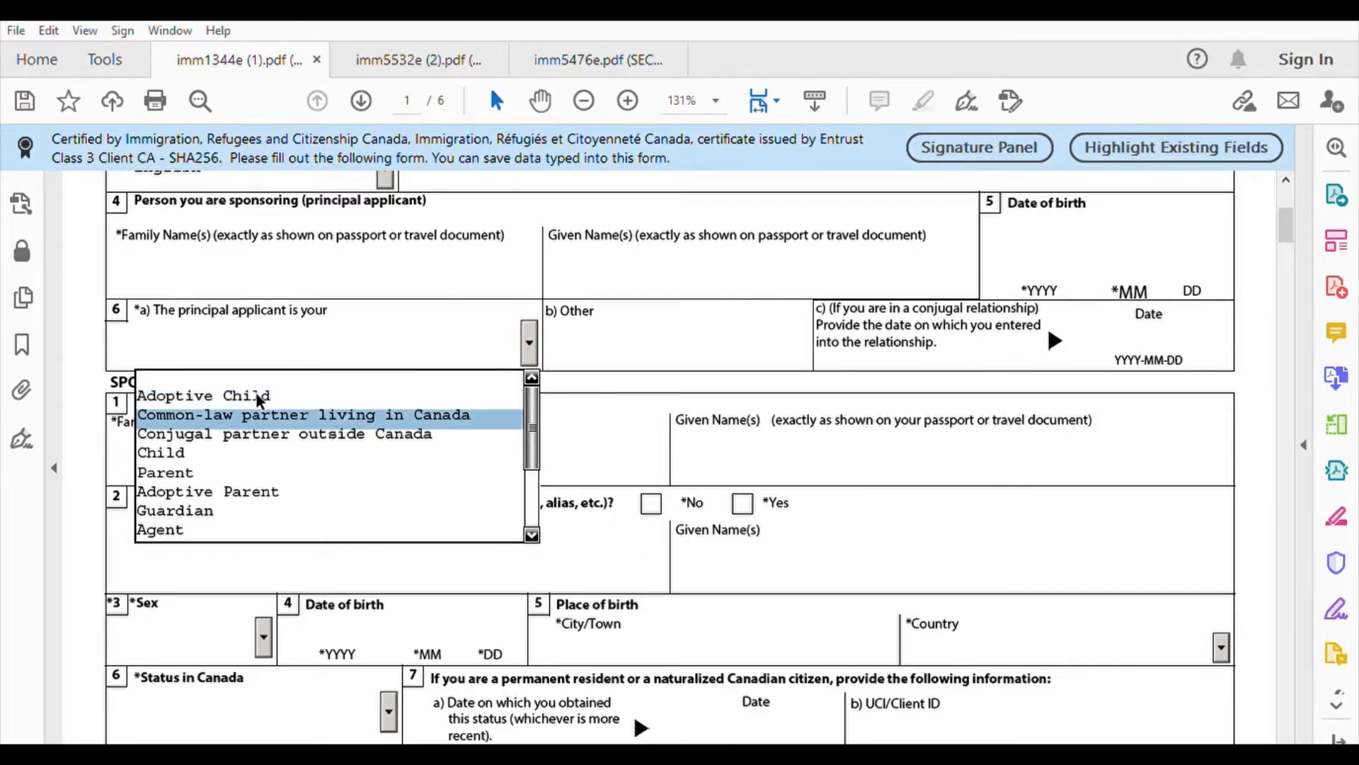
key(Return)
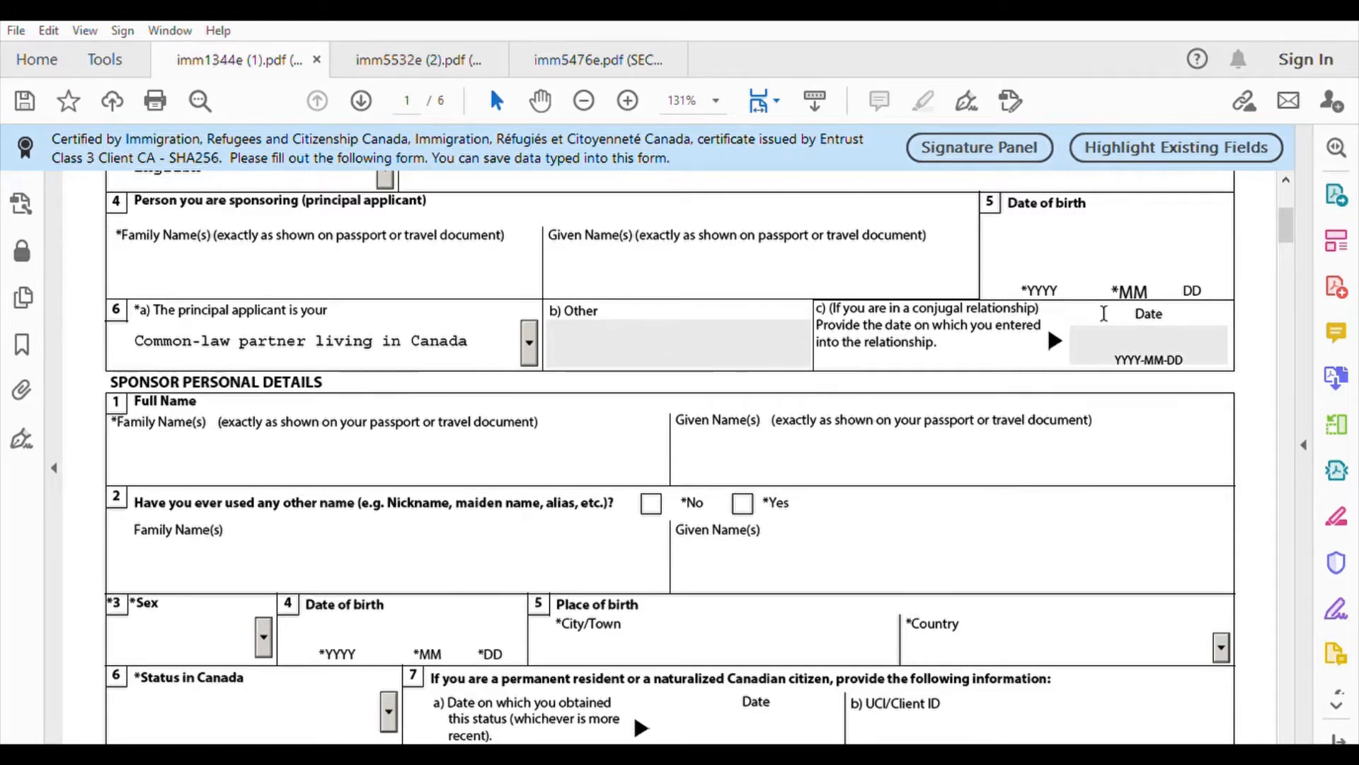
click(736, 344)
Step: In the sponsor's personal details, answer No to ever having used any other name
drag(1283, 208, 1285, 221)
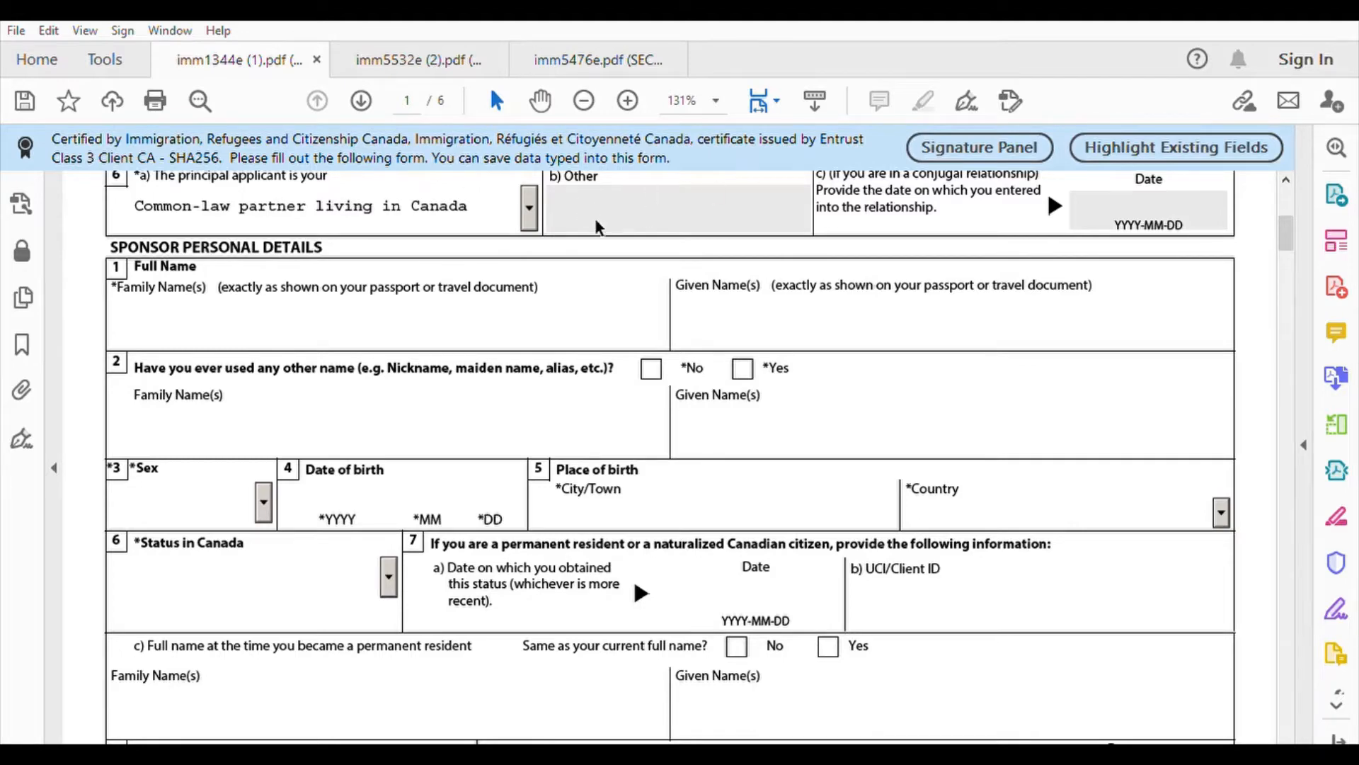
click(396, 333)
scroll(1288, 233, down, 1)
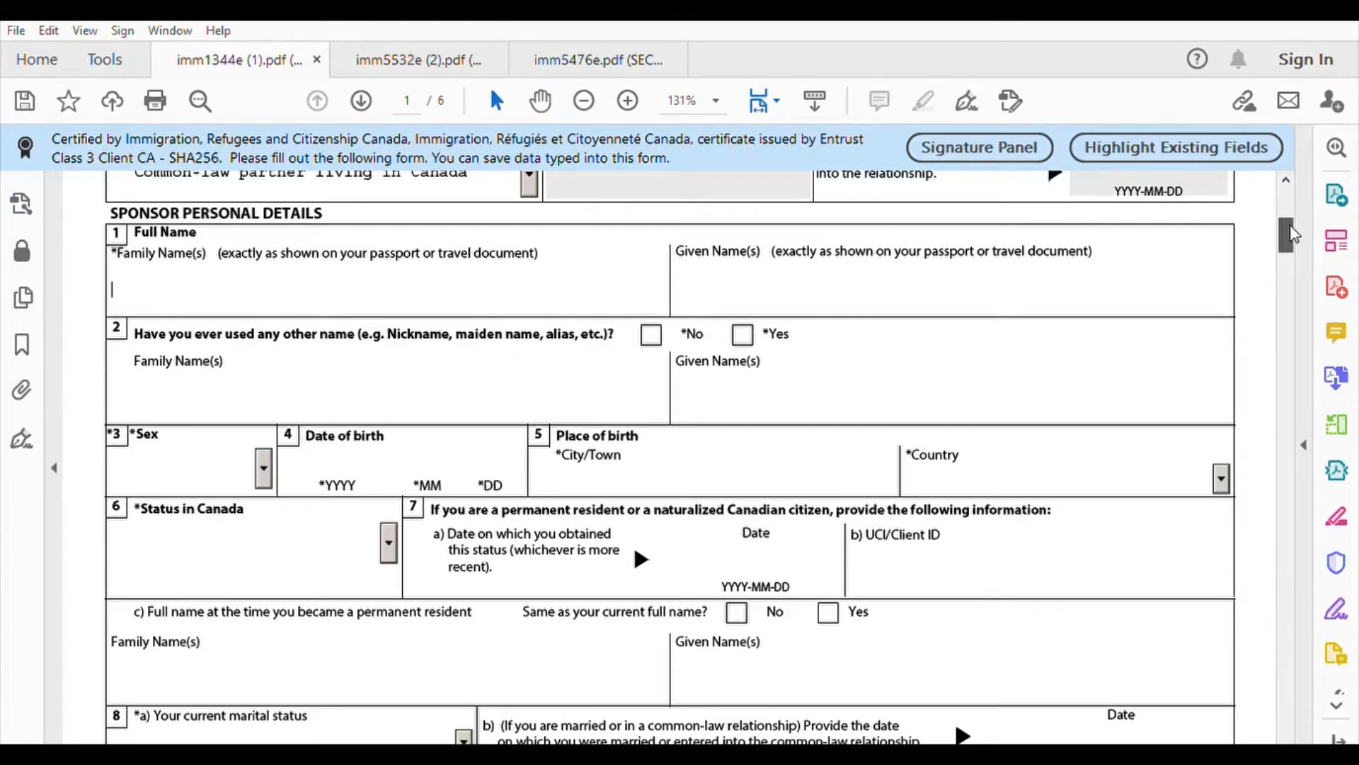
scroll(1293, 236, down, 1)
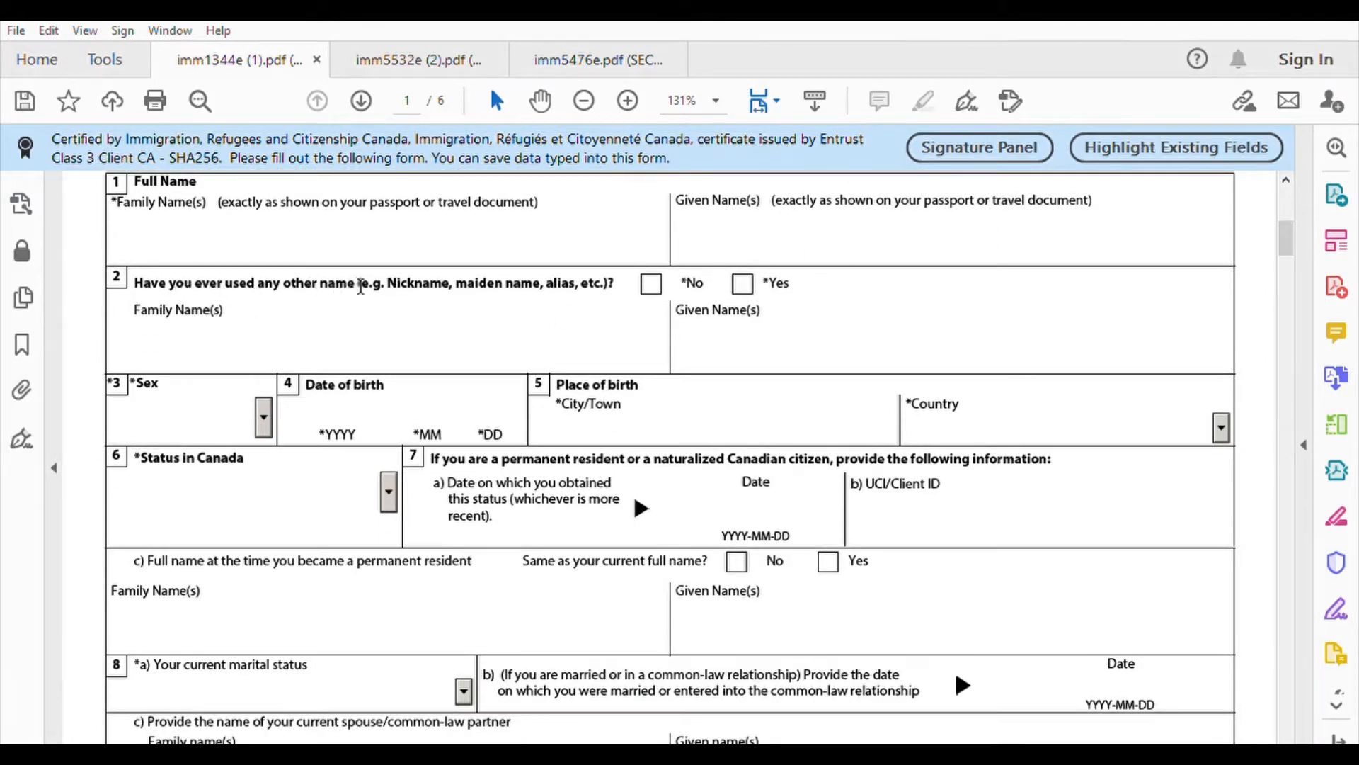
click(652, 283)
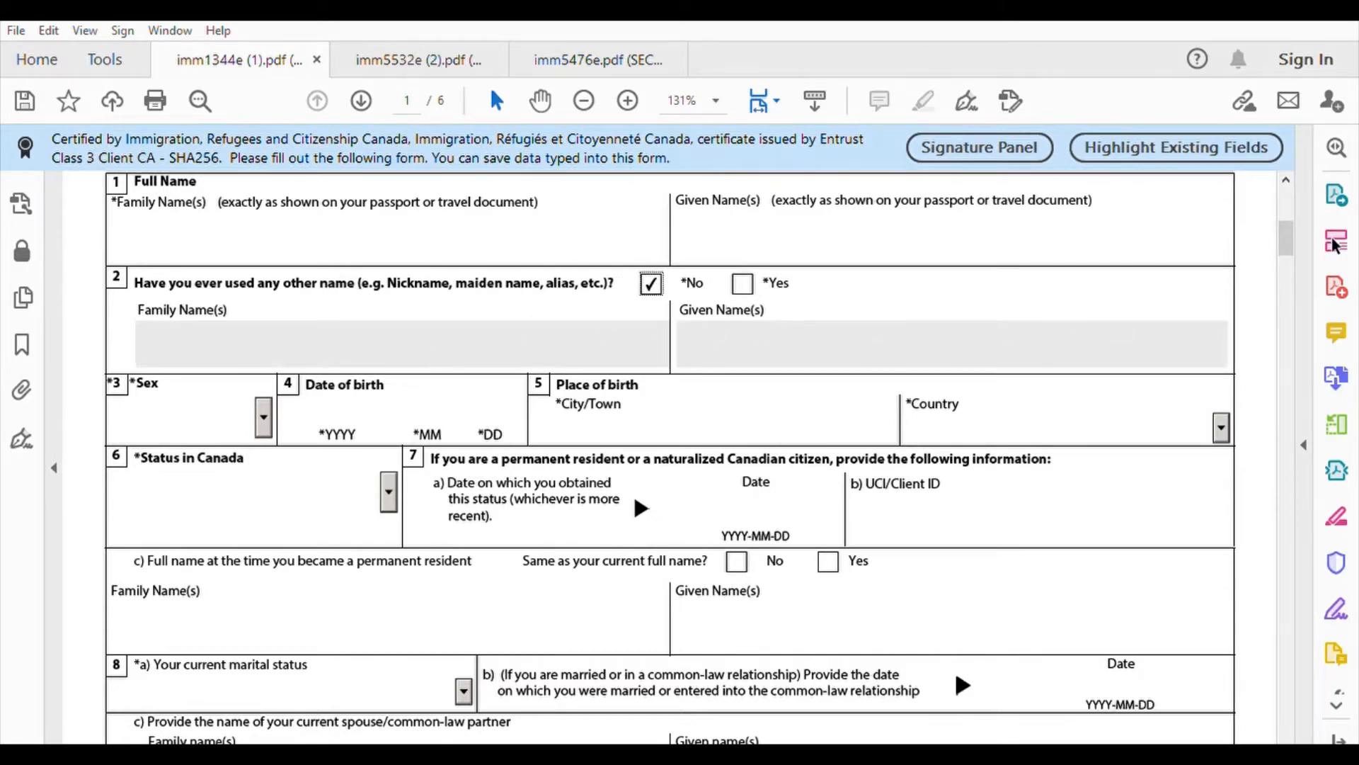
Step: Review the sponsor's sex options and go through the date of birth and place of birth fields without filling them in
scroll(1287, 232, down, 3)
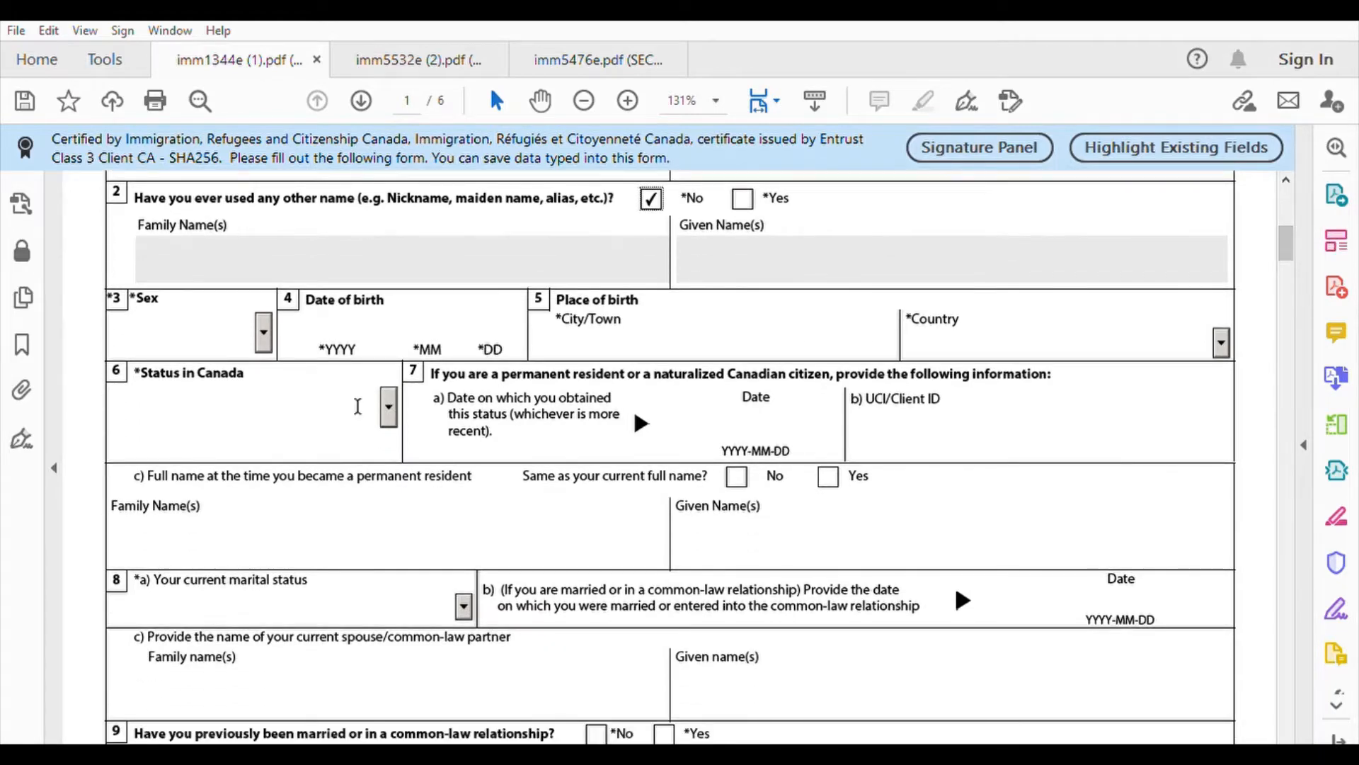
click(261, 326)
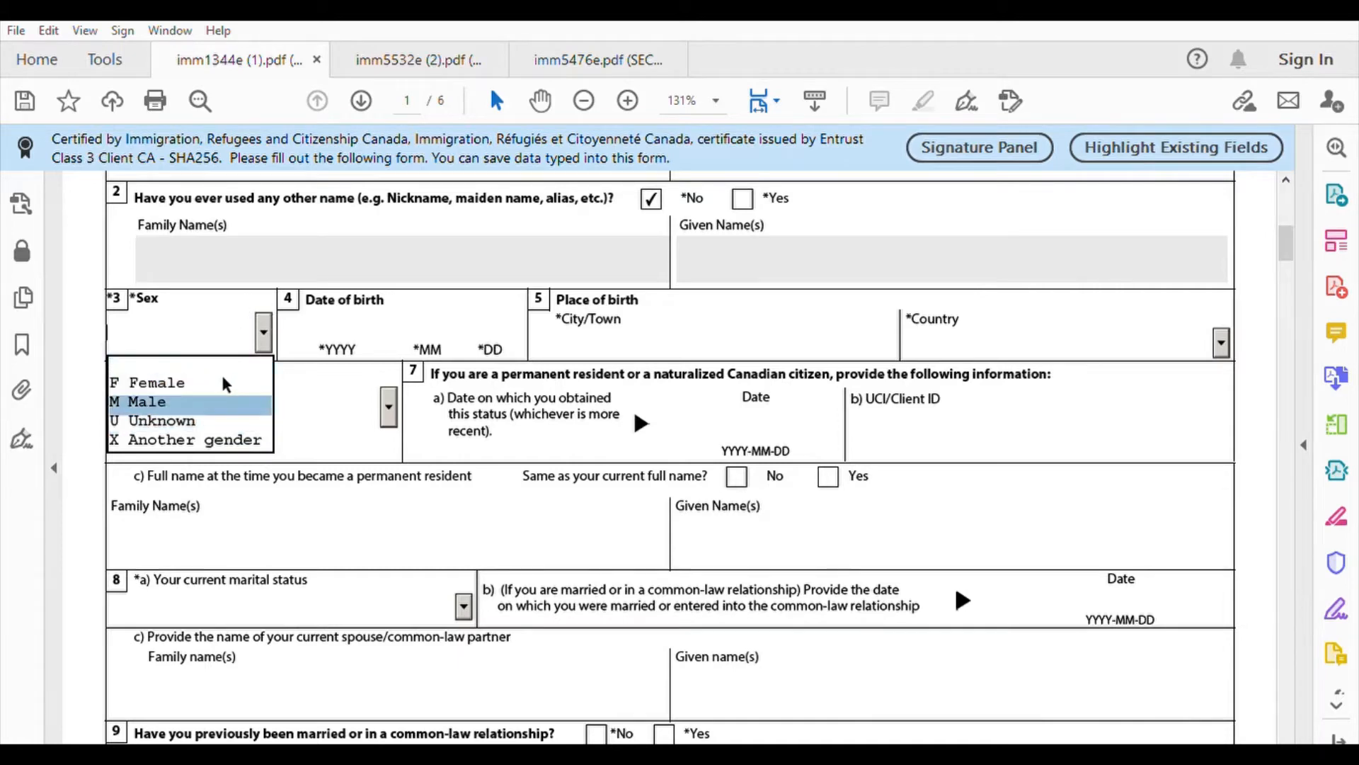
click(380, 320)
click(588, 341)
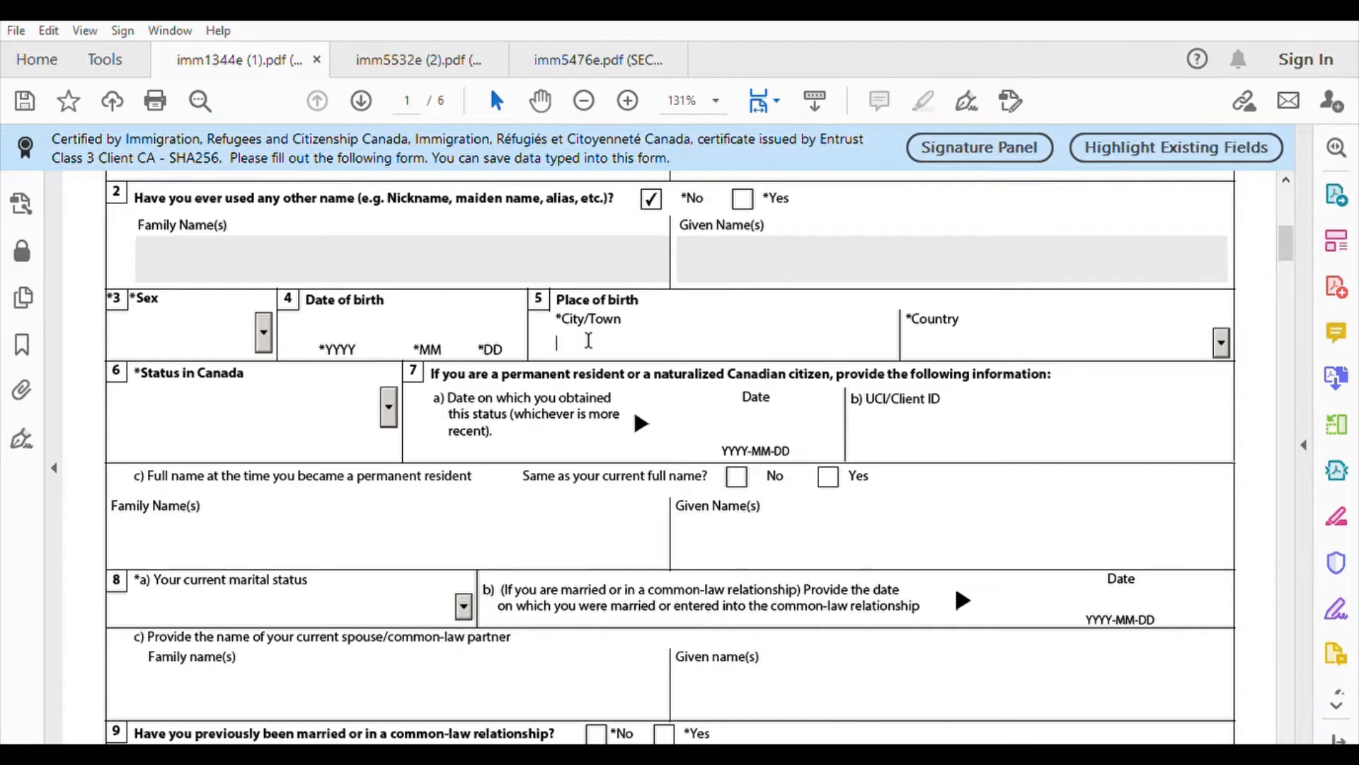
click(1098, 314)
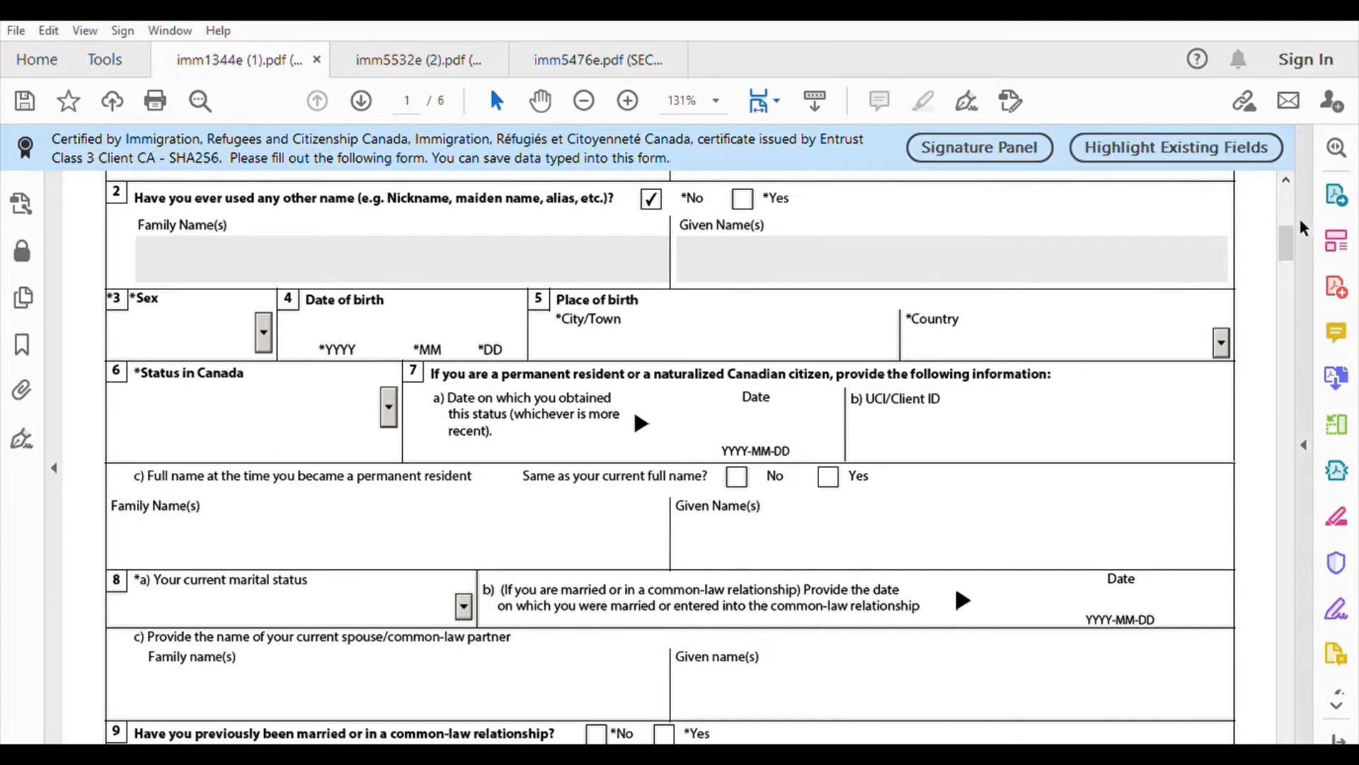
Step: Set the sponsor's status in Canada to Canadian citizen by birth
scroll(1282, 225, down, 1)
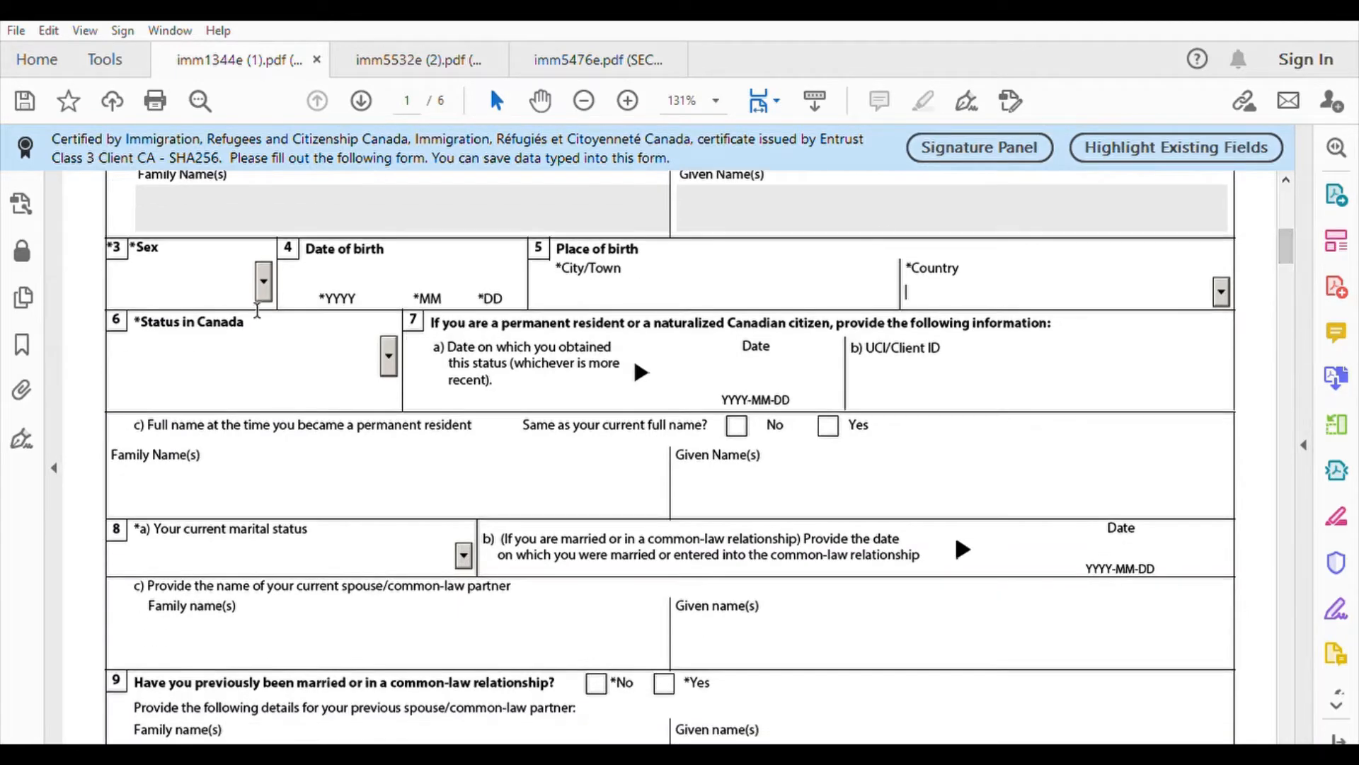
click(393, 344)
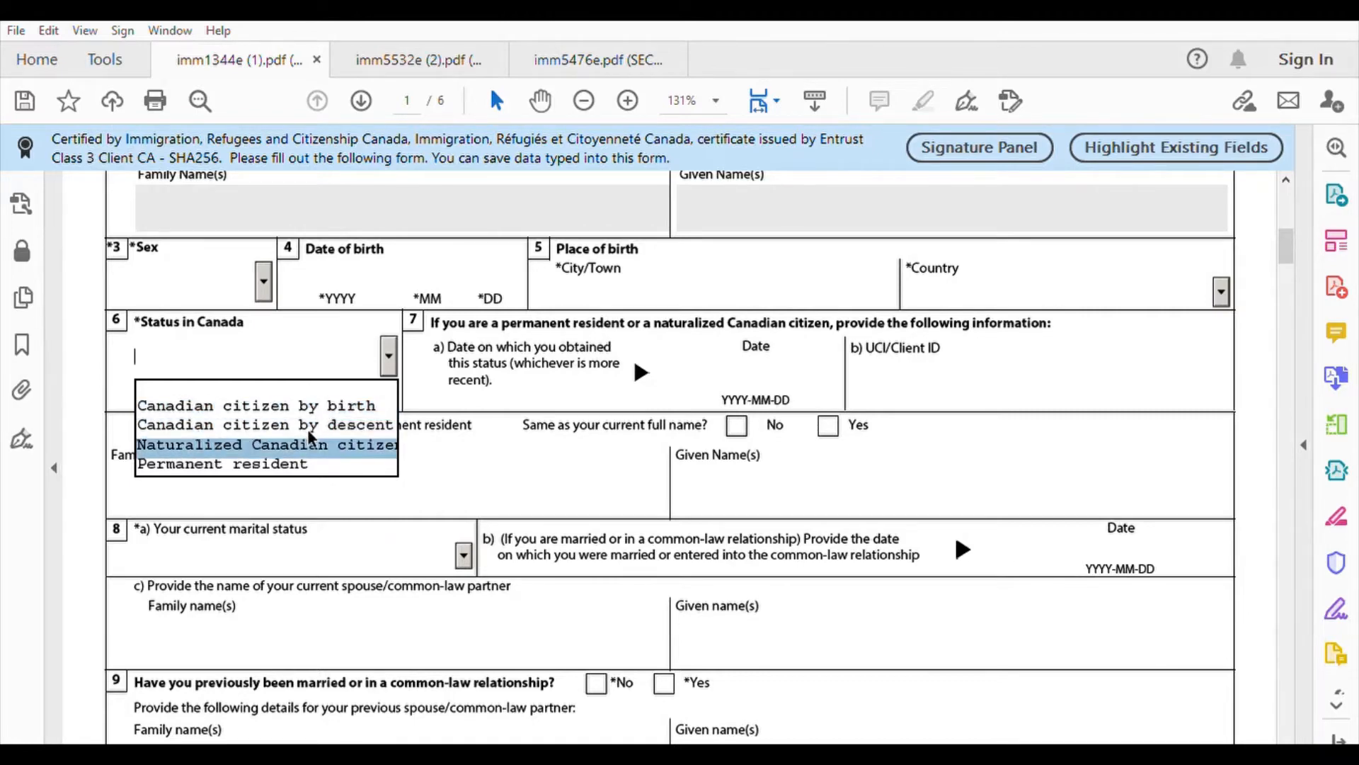
key(Down)
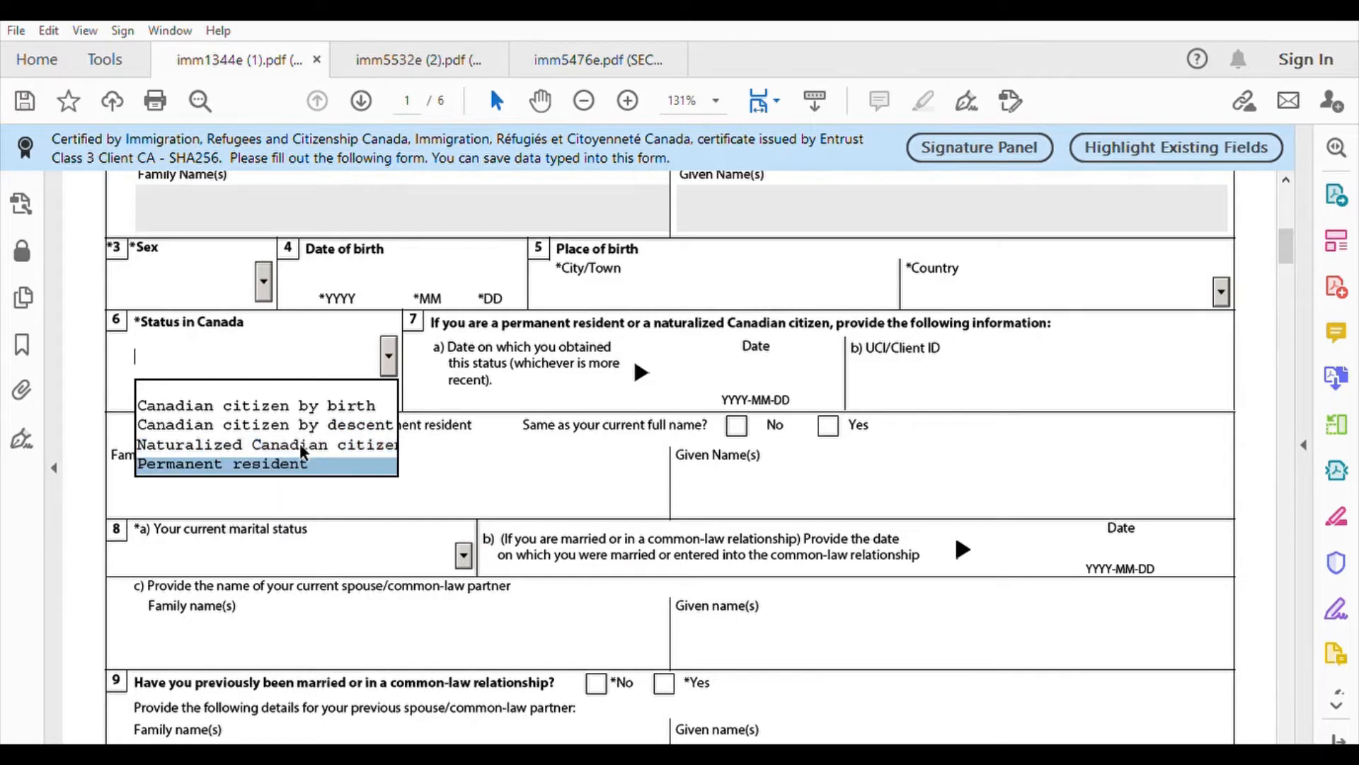
click(327, 405)
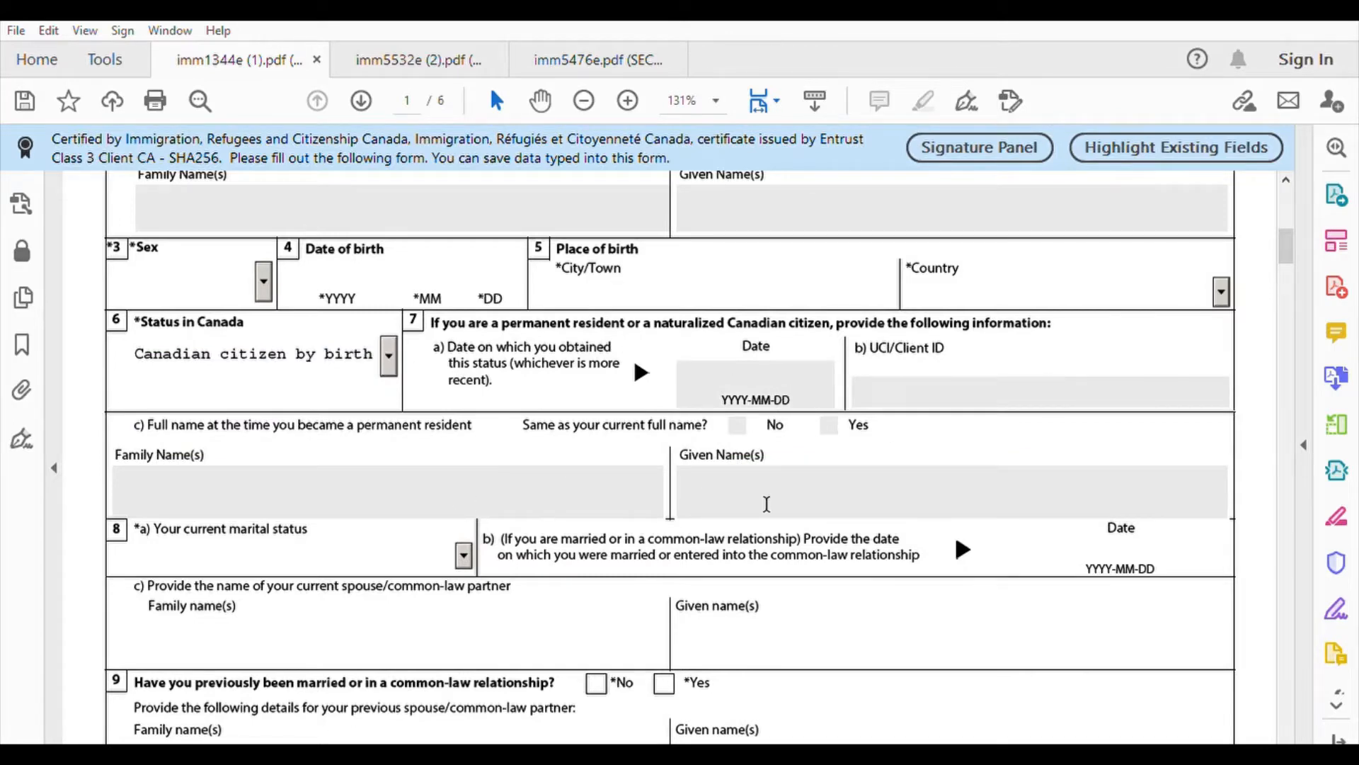
Step: Set the sponsor's current marital status to Common-Law and activate the relationship date field beside it
drag(1287, 234, 1287, 251)
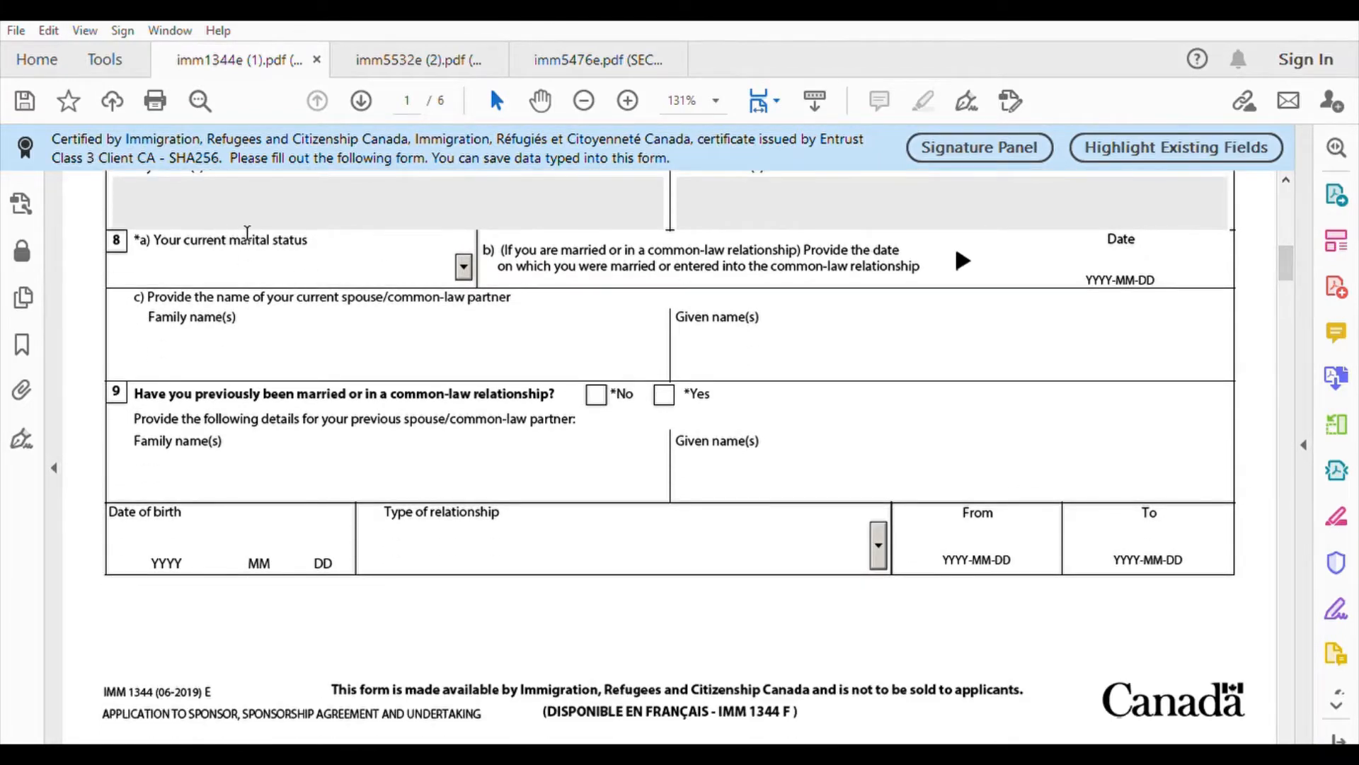
click(464, 267)
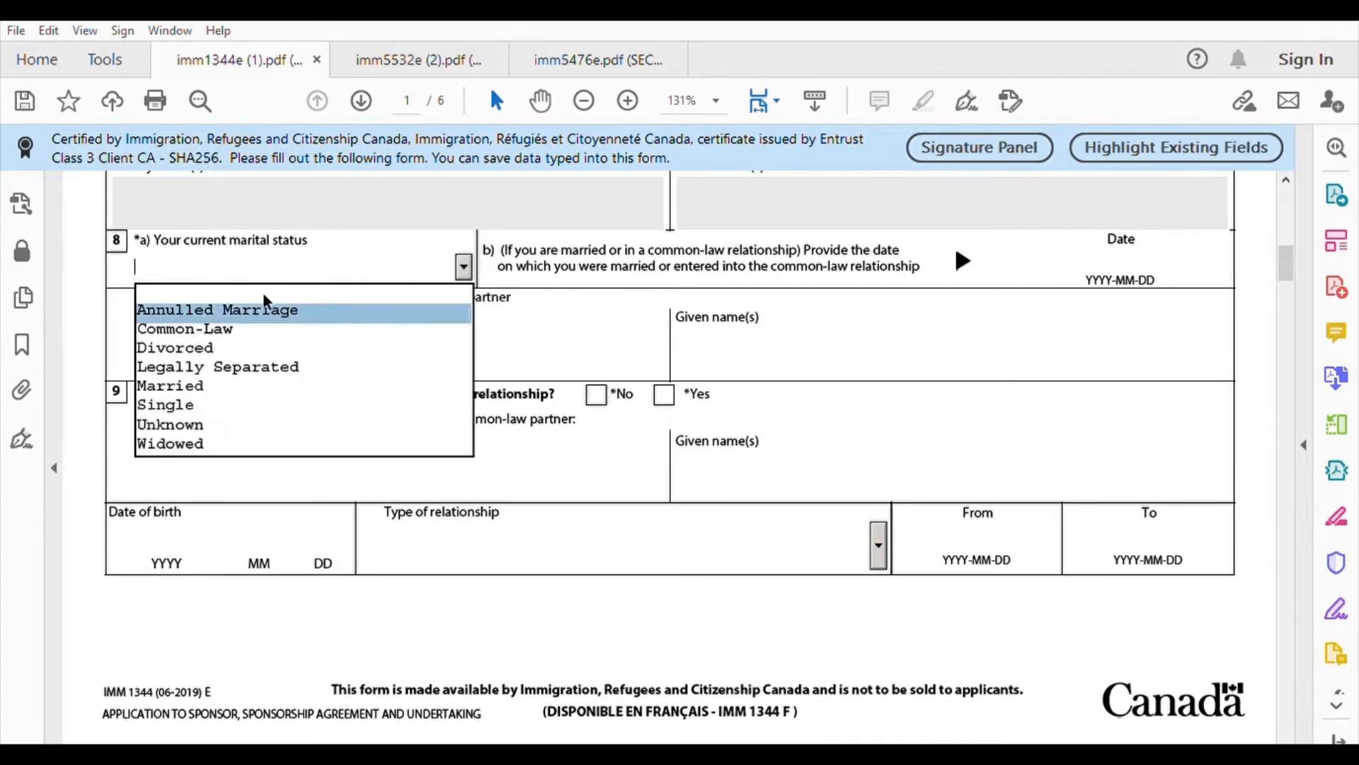
click(212, 328)
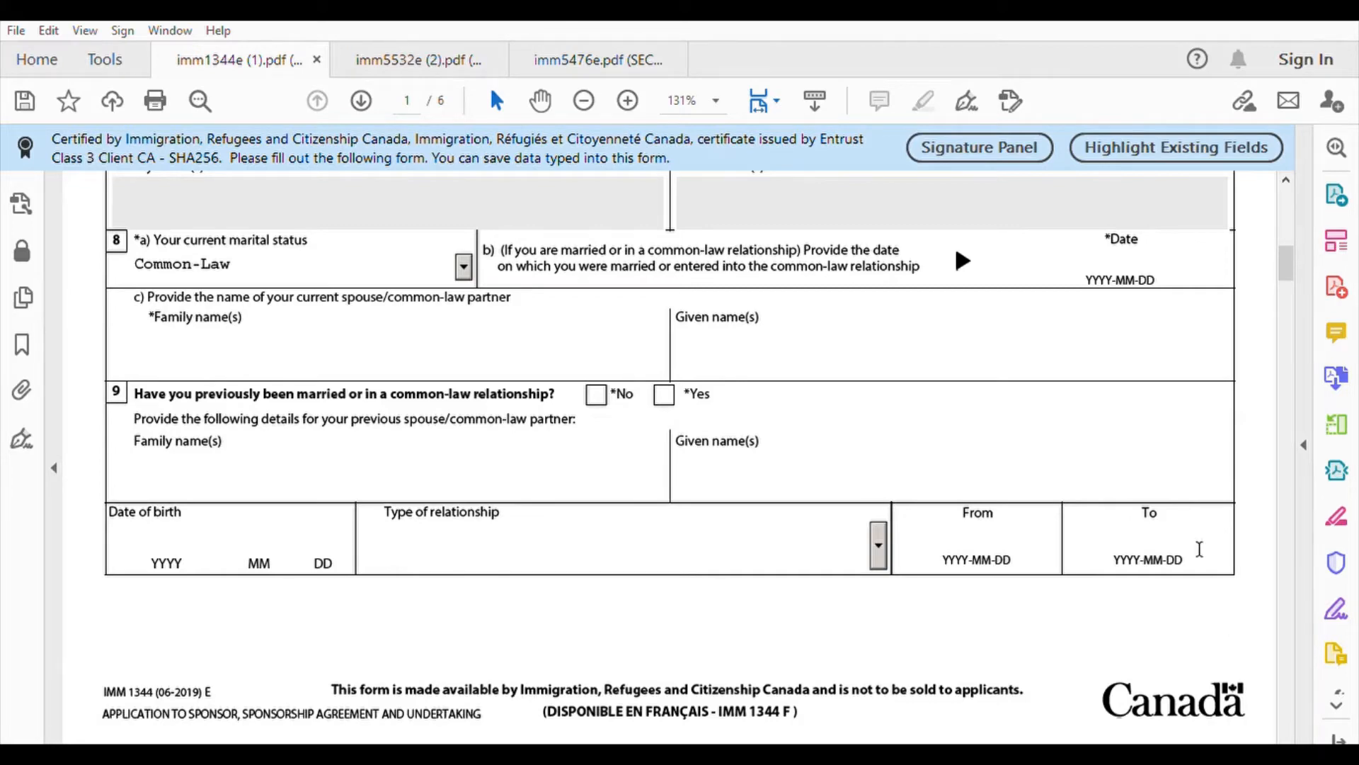
click(1166, 250)
Step: Answer No to the sponsor having previously been married or in a common-law relationship
scroll(1288, 259, down, 1)
scroll(1289, 259, down, 1)
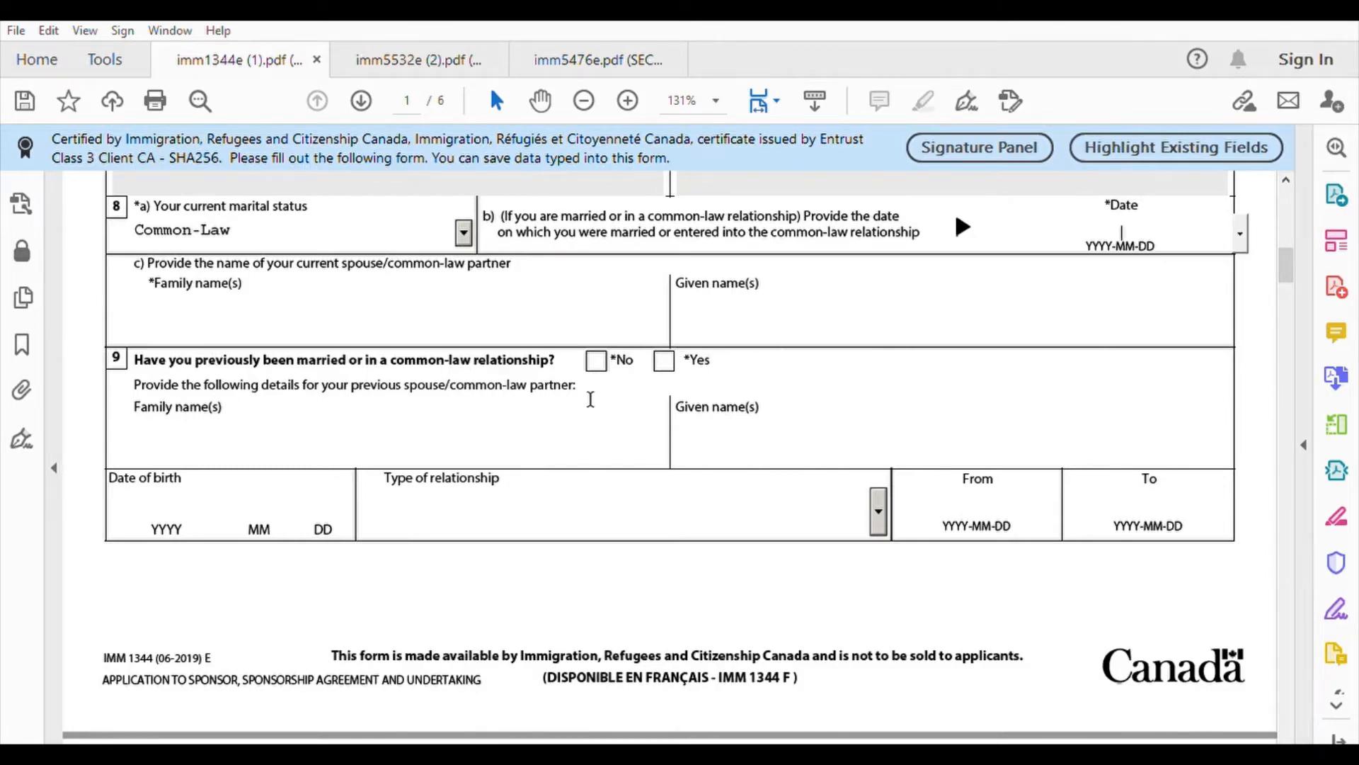
click(597, 359)
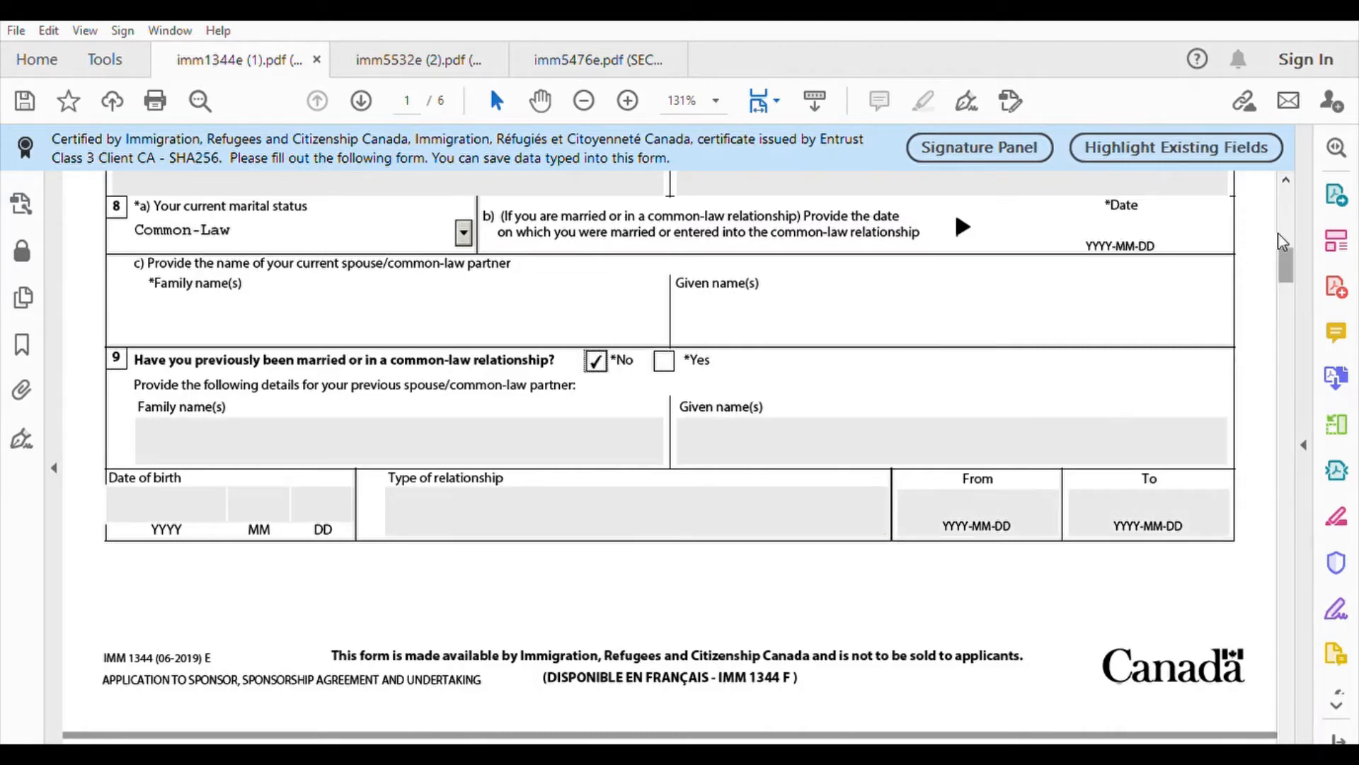
drag(1283, 239, 1285, 257)
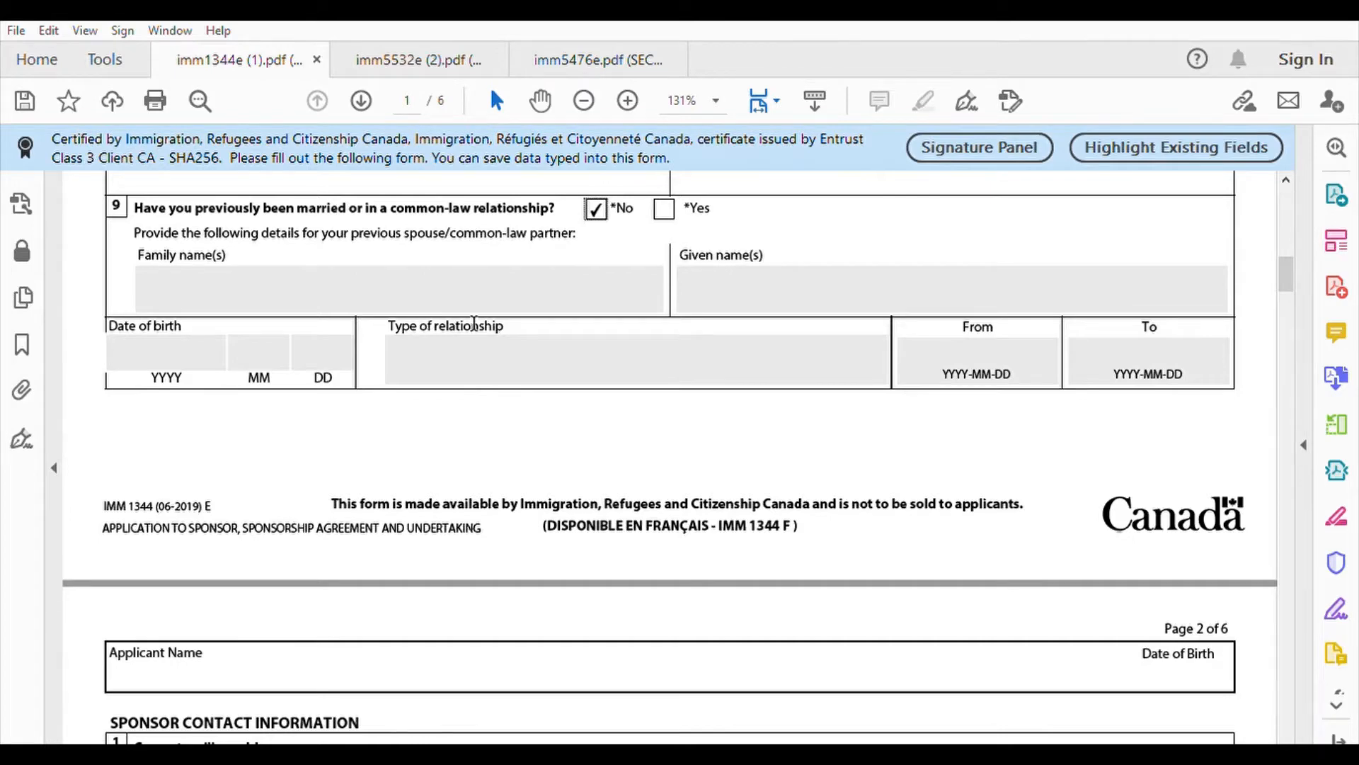
click(970, 342)
Step: In the sponsor contact information, mark the residential address as the same as the mailing address
drag(1287, 258, 1287, 279)
scroll(1285, 281, down, 3)
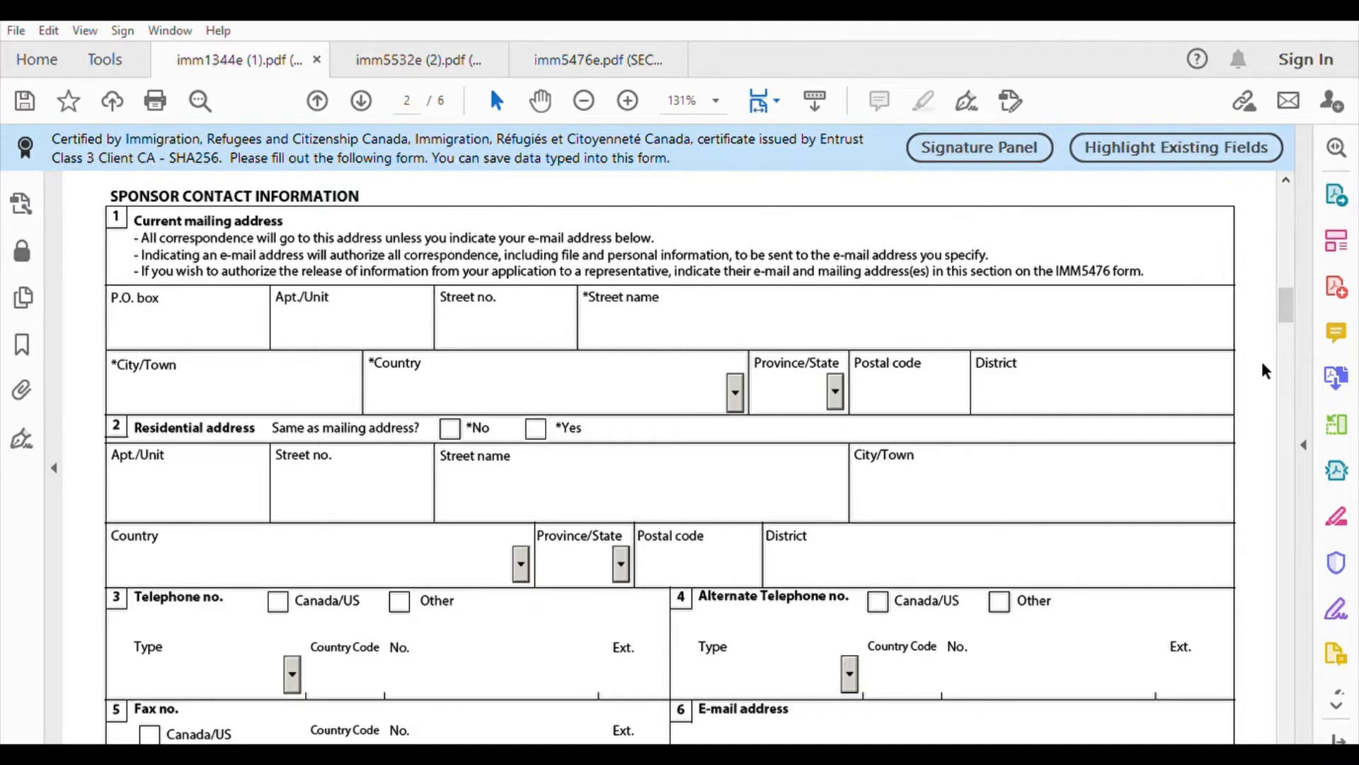
scroll(1290, 288, down, 2)
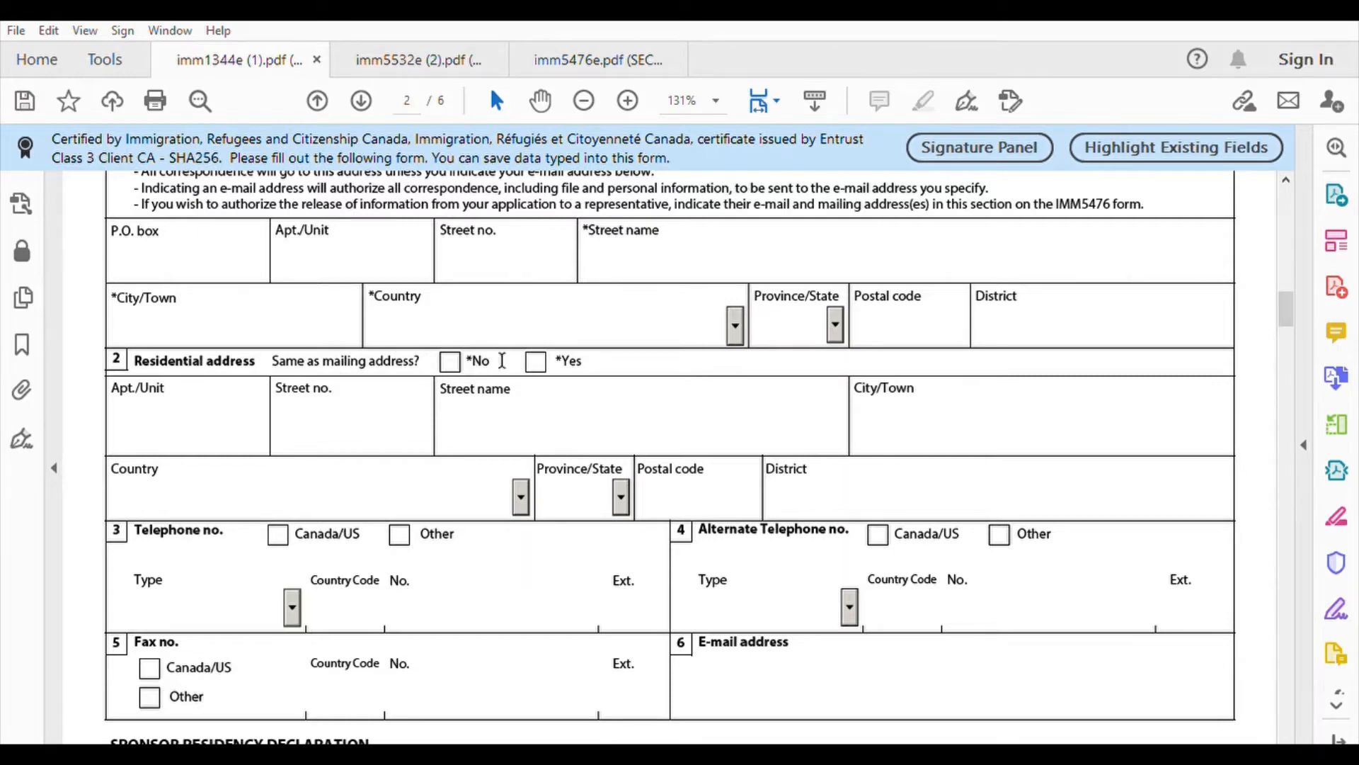
click(537, 361)
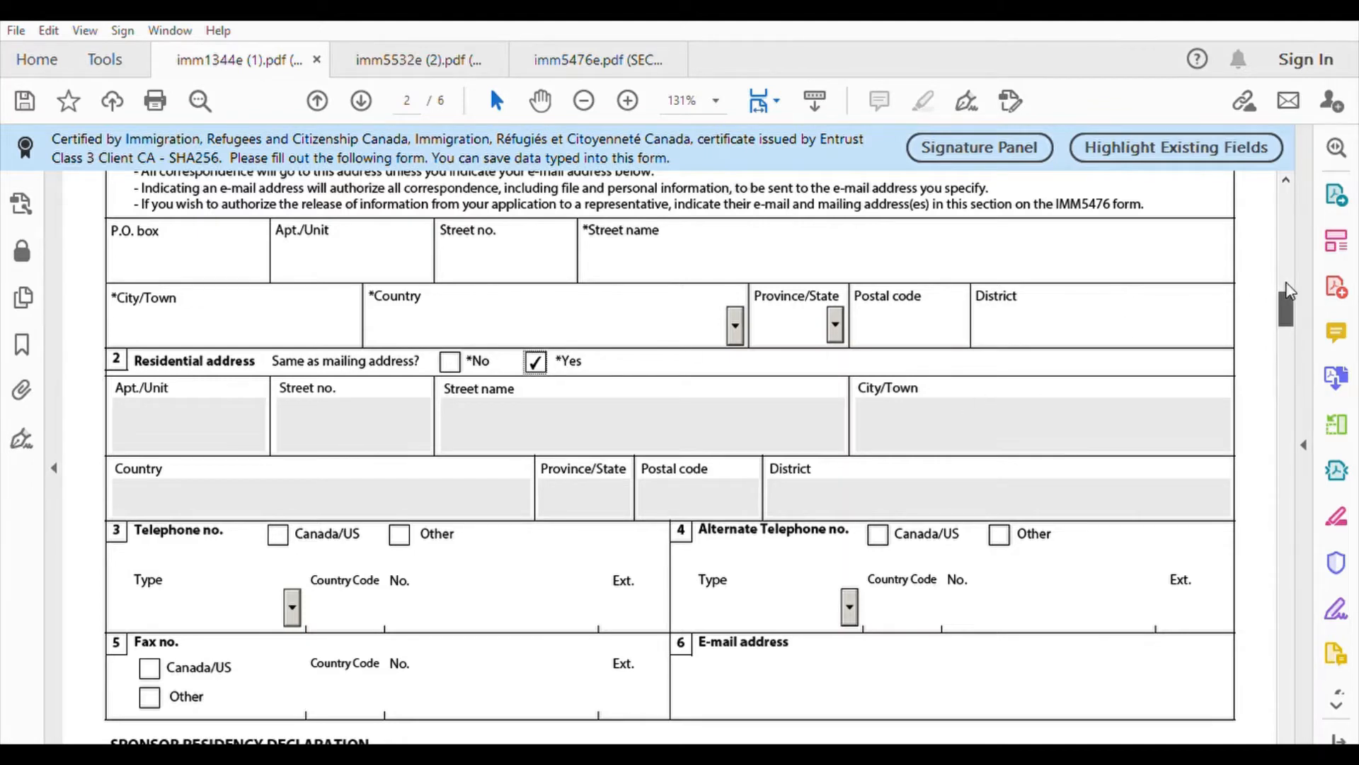
Step: Mark the sponsor's main telephone number as Canada/US and set its type to Cellular
scroll(1288, 303, down, 3)
scroll(1288, 303, down, 2)
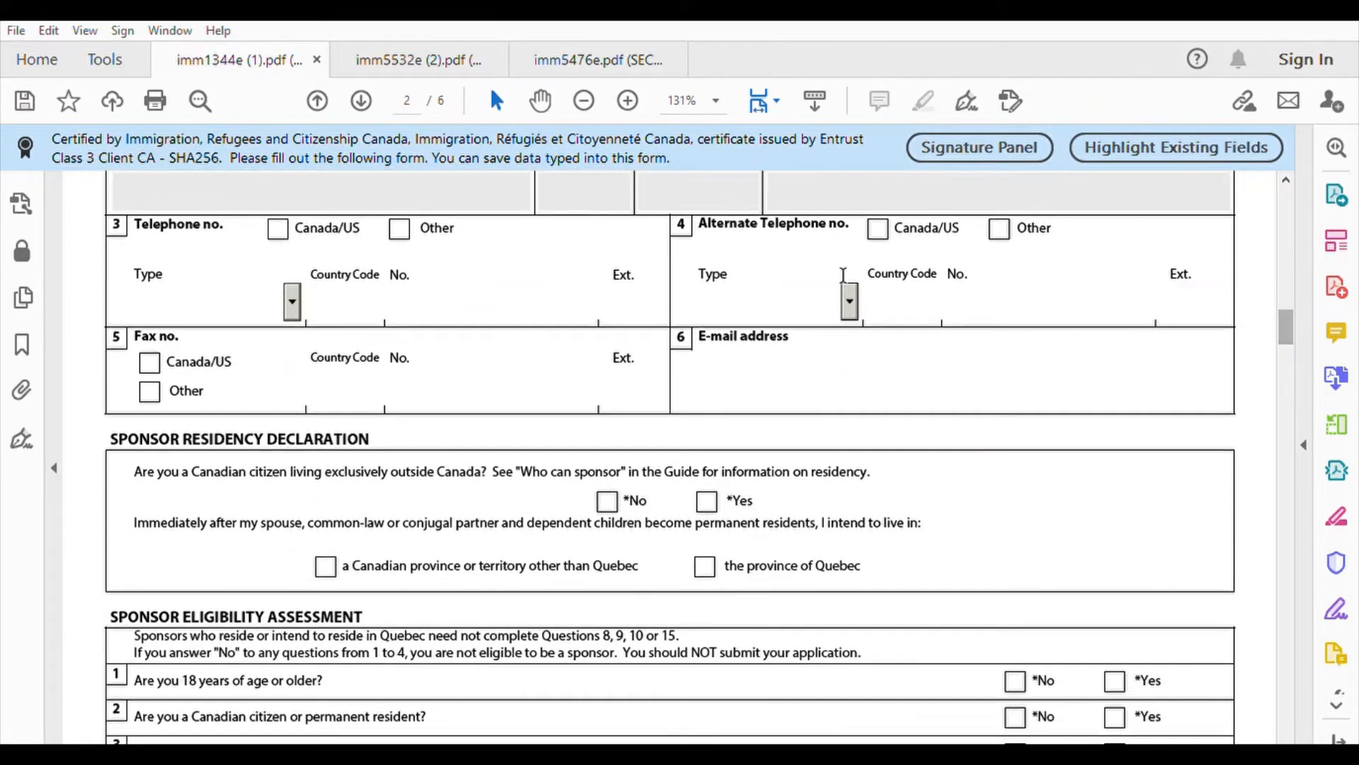
click(278, 229)
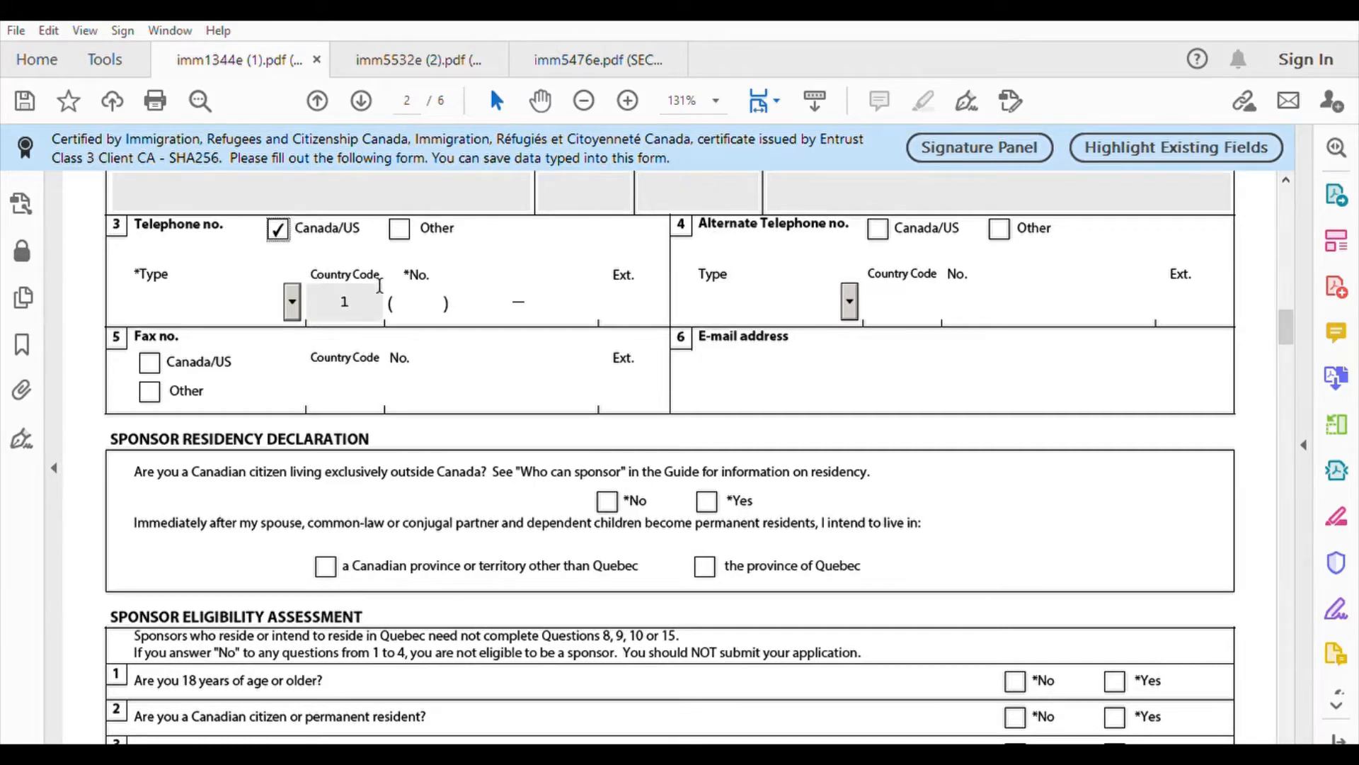
click(294, 287)
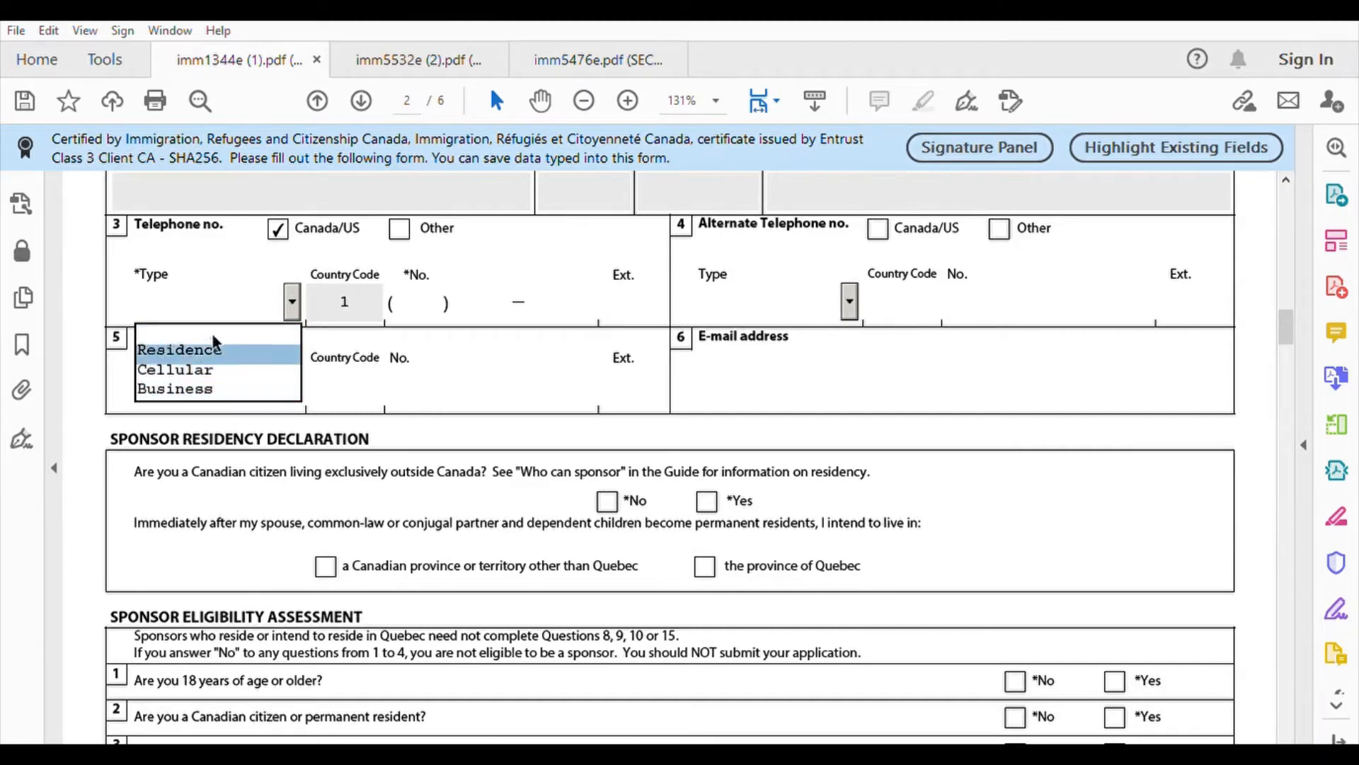
click(213, 368)
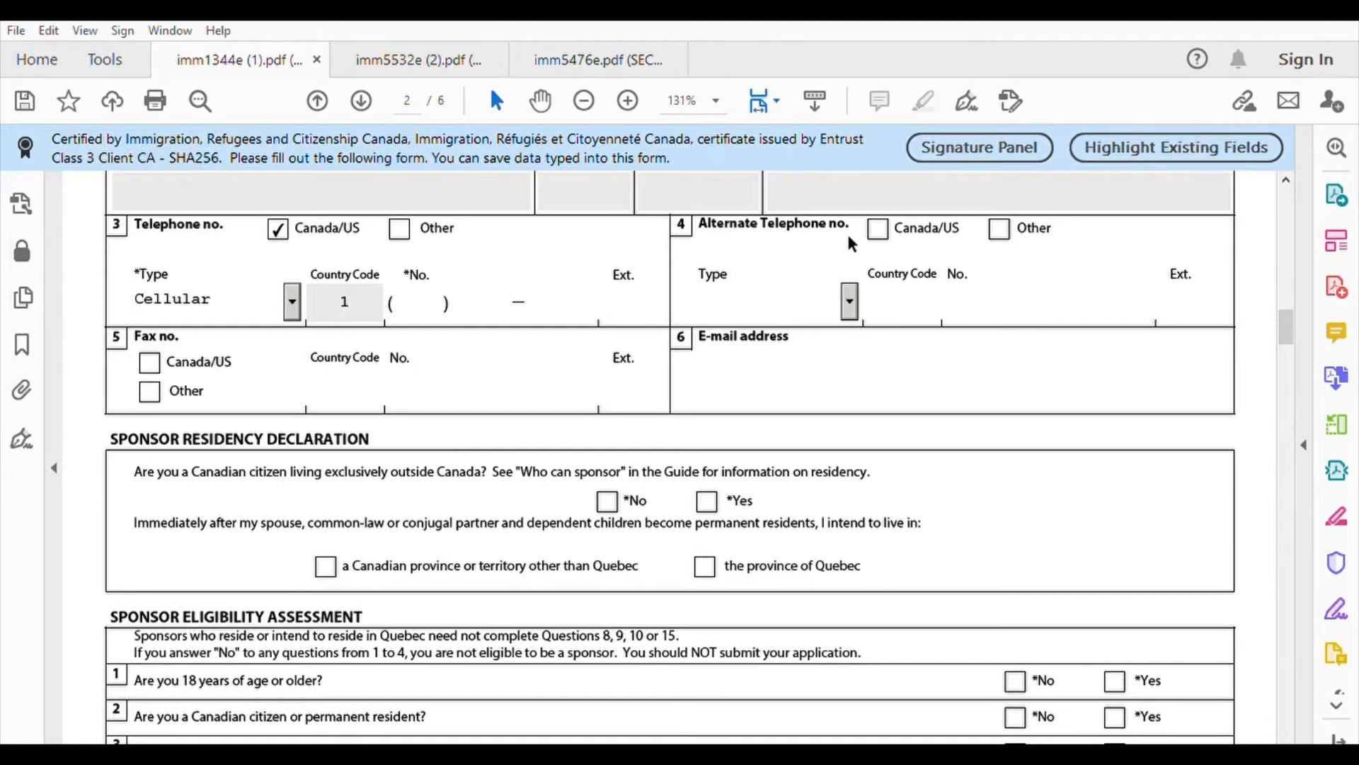
Step: Mark the alternate telephone number as Canada/US and set its type to Cellular
click(884, 222)
click(849, 301)
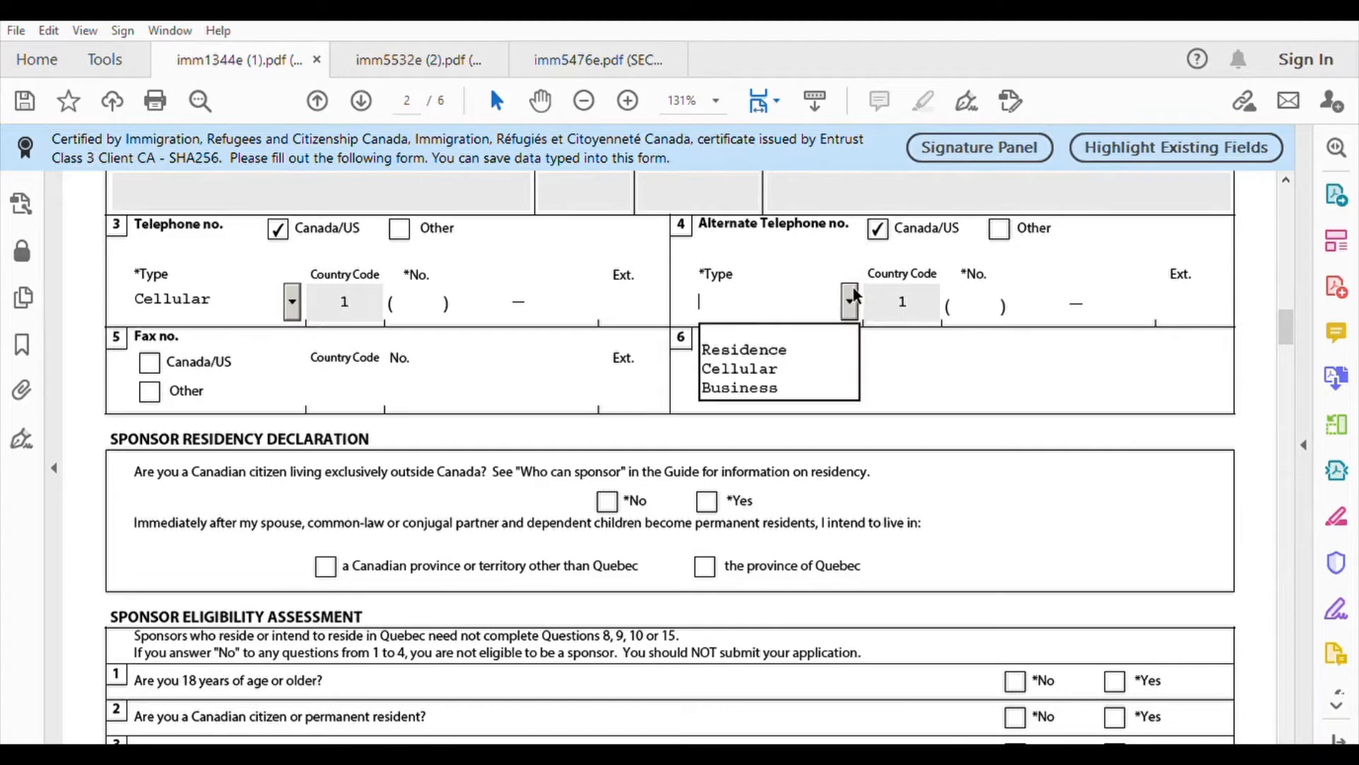
click(765, 364)
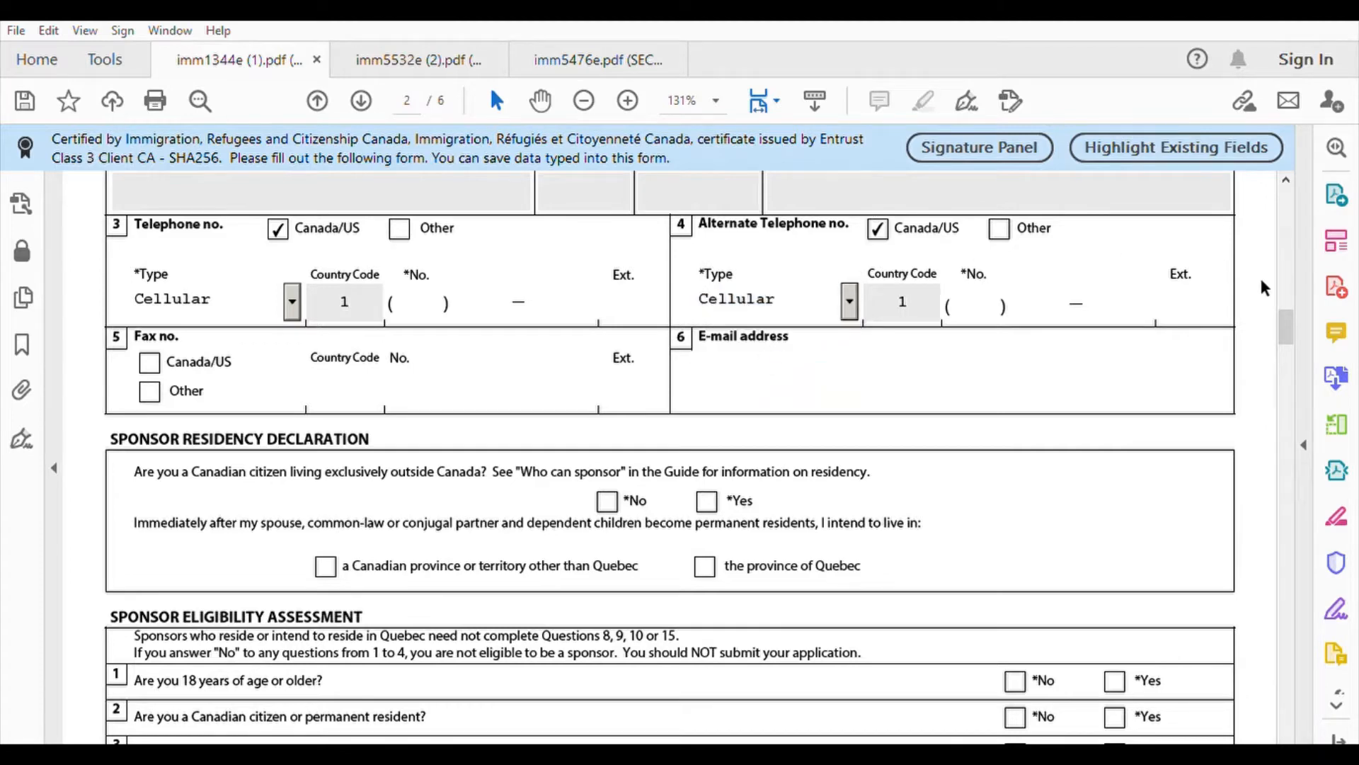
Step: In the sponsor residency declaration, answer No to being a Canadian citizen living exclusively outside Canada
scroll(1290, 308, down, 1)
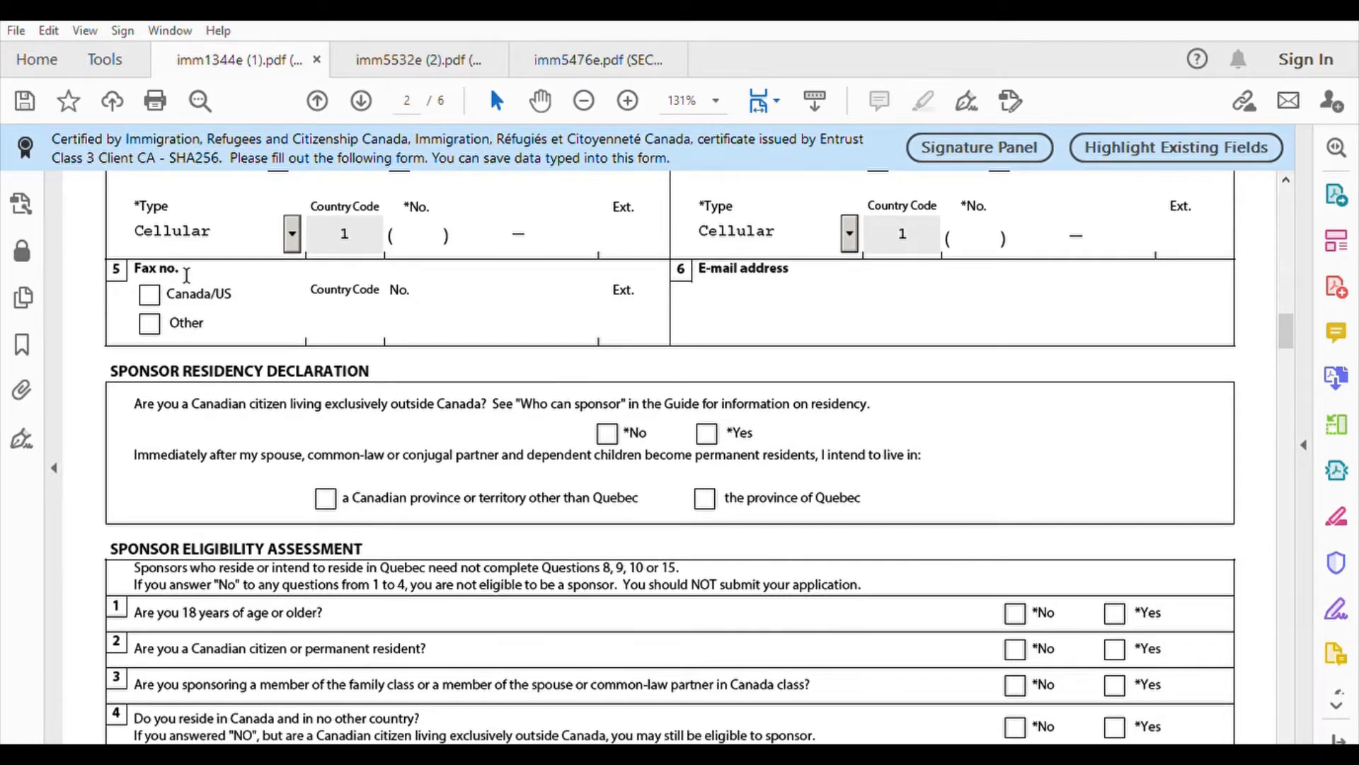
click(779, 315)
drag(1288, 312, 1289, 328)
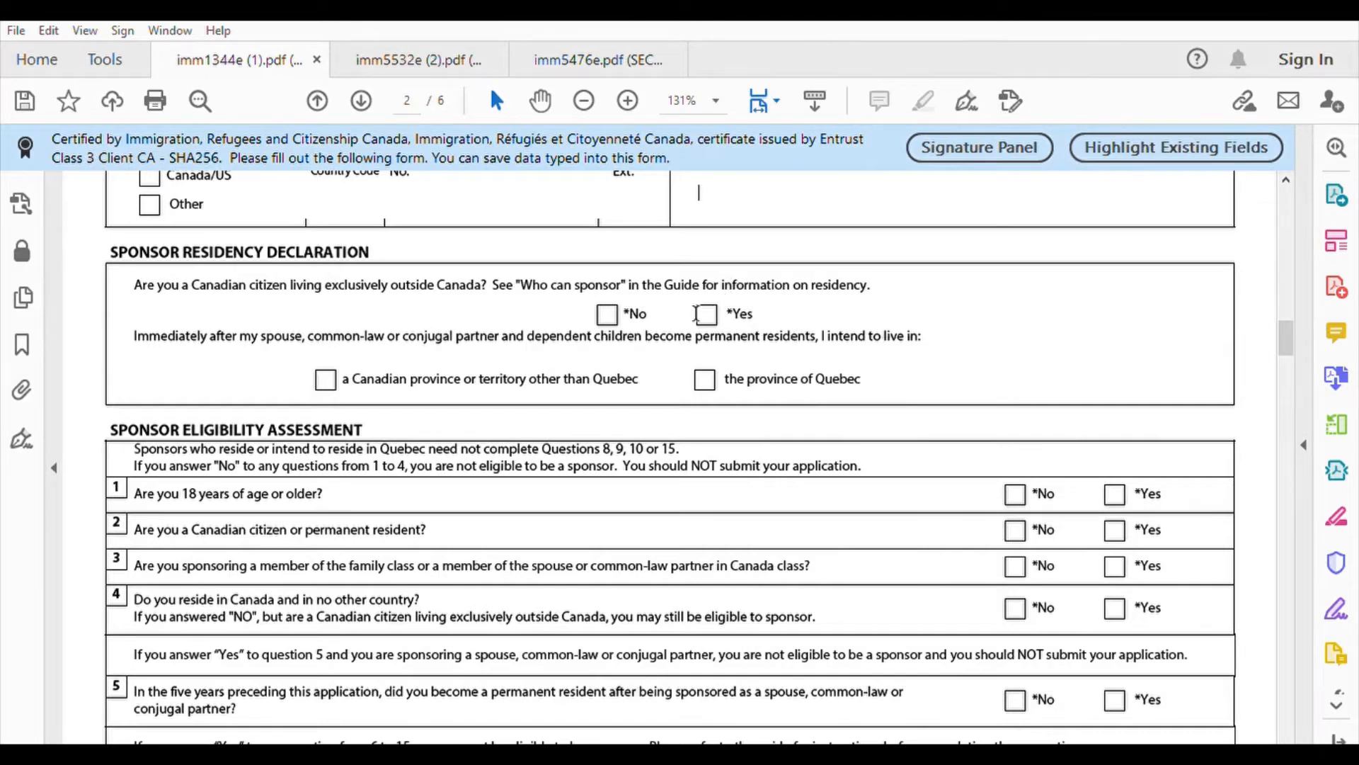
click(609, 313)
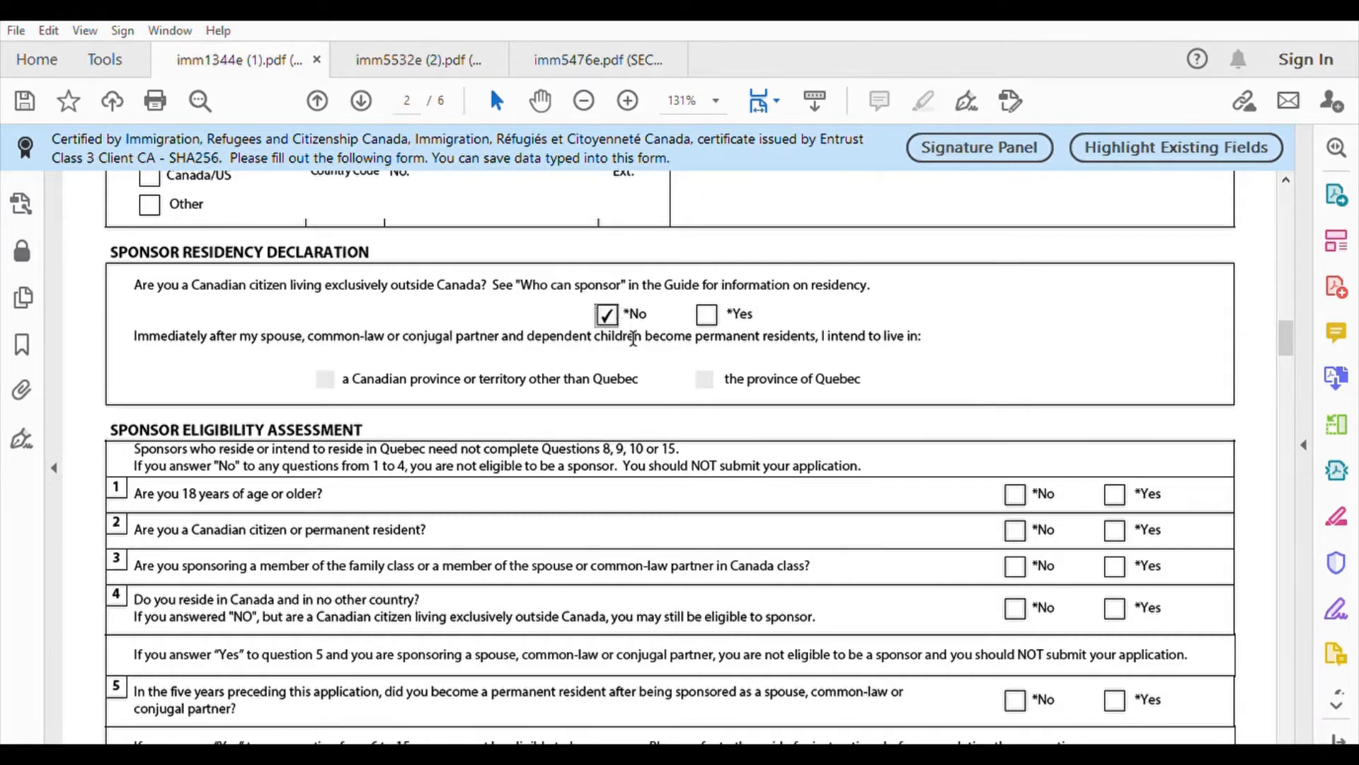
click(707, 311)
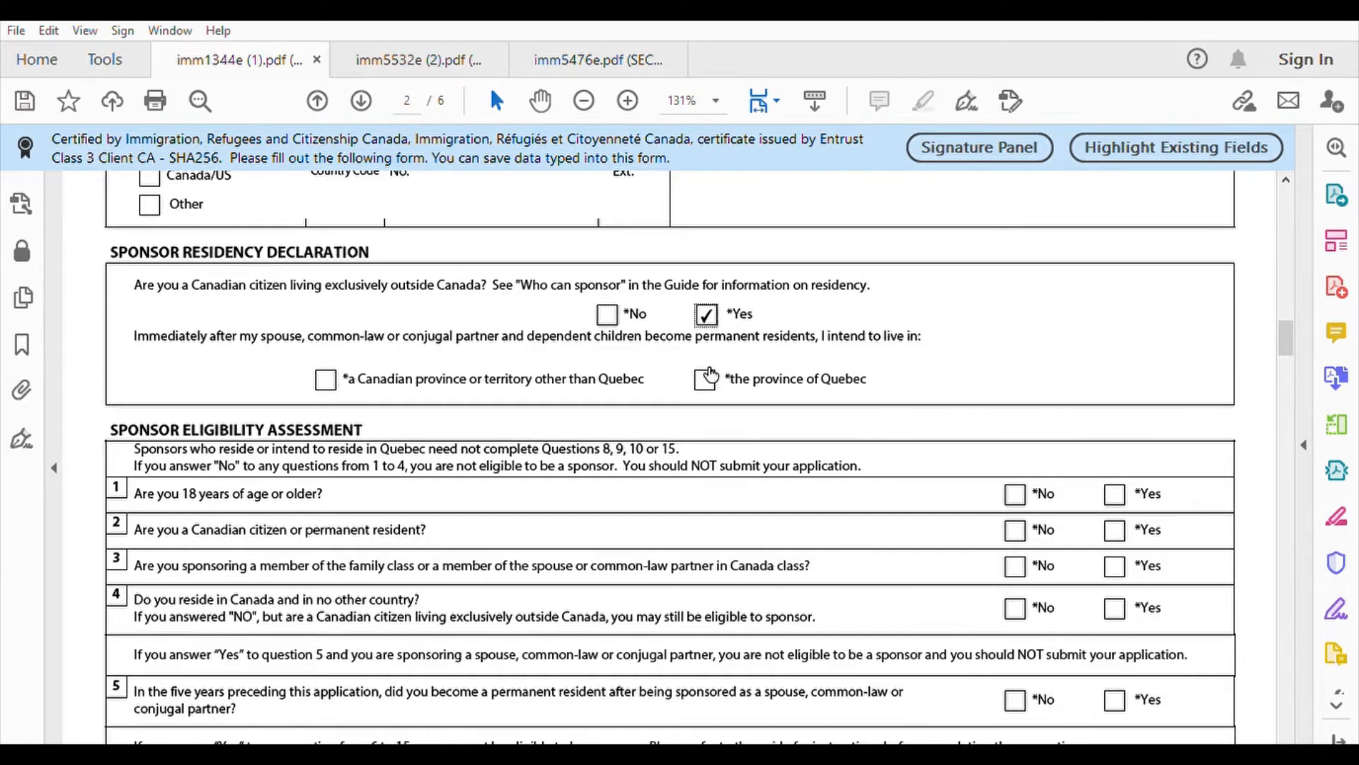
click(606, 313)
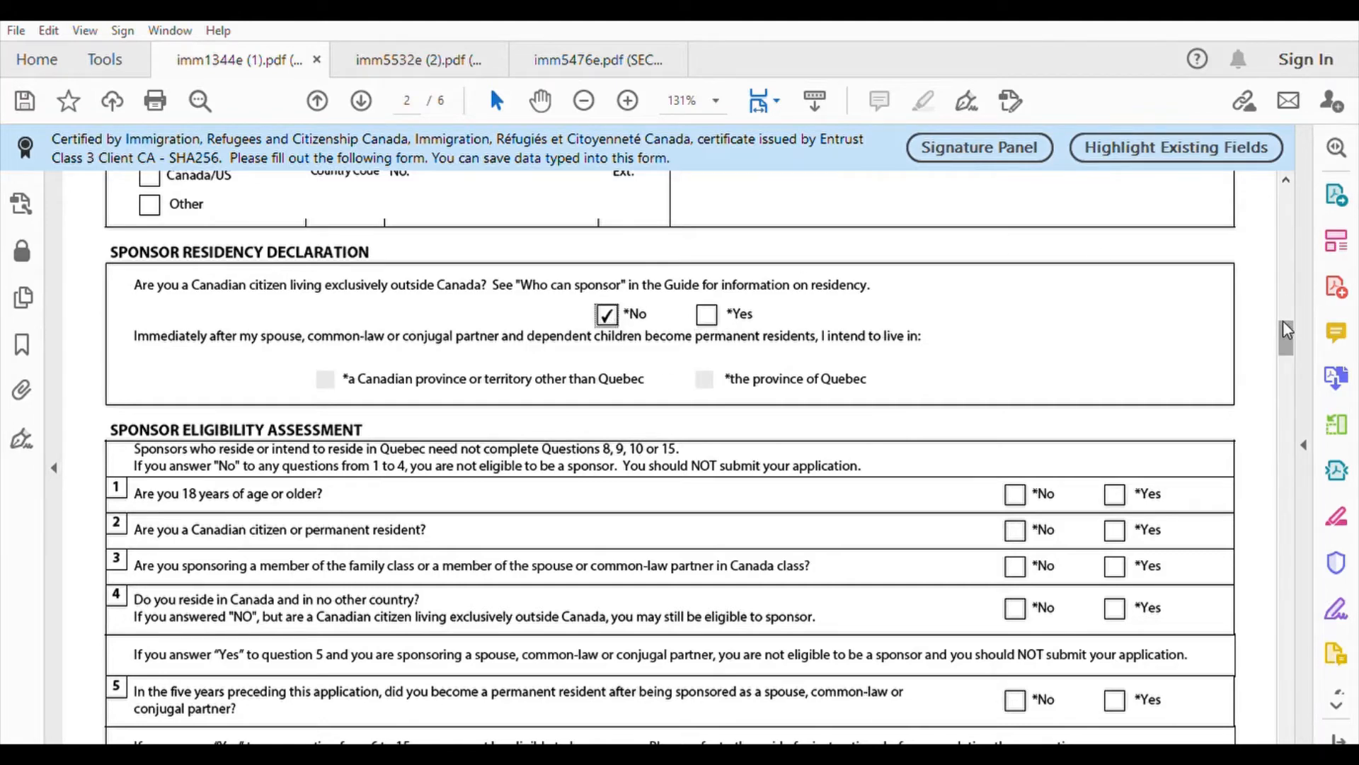
Step: In the sponsor eligibility assessment, answer Yes to questions 1 to 4 on age, status, sponsorship class and residence in Canada
drag(1283, 321, 1287, 342)
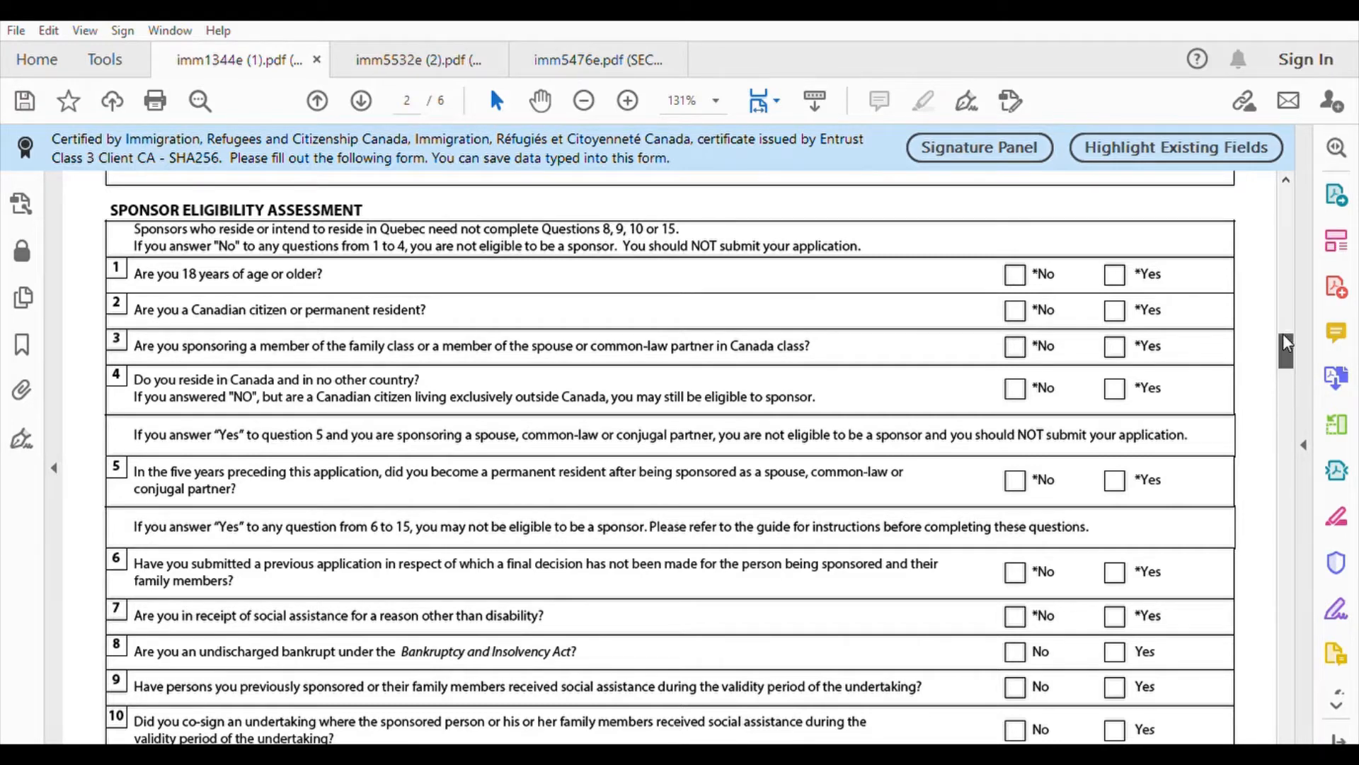
drag(1283, 333, 1283, 338)
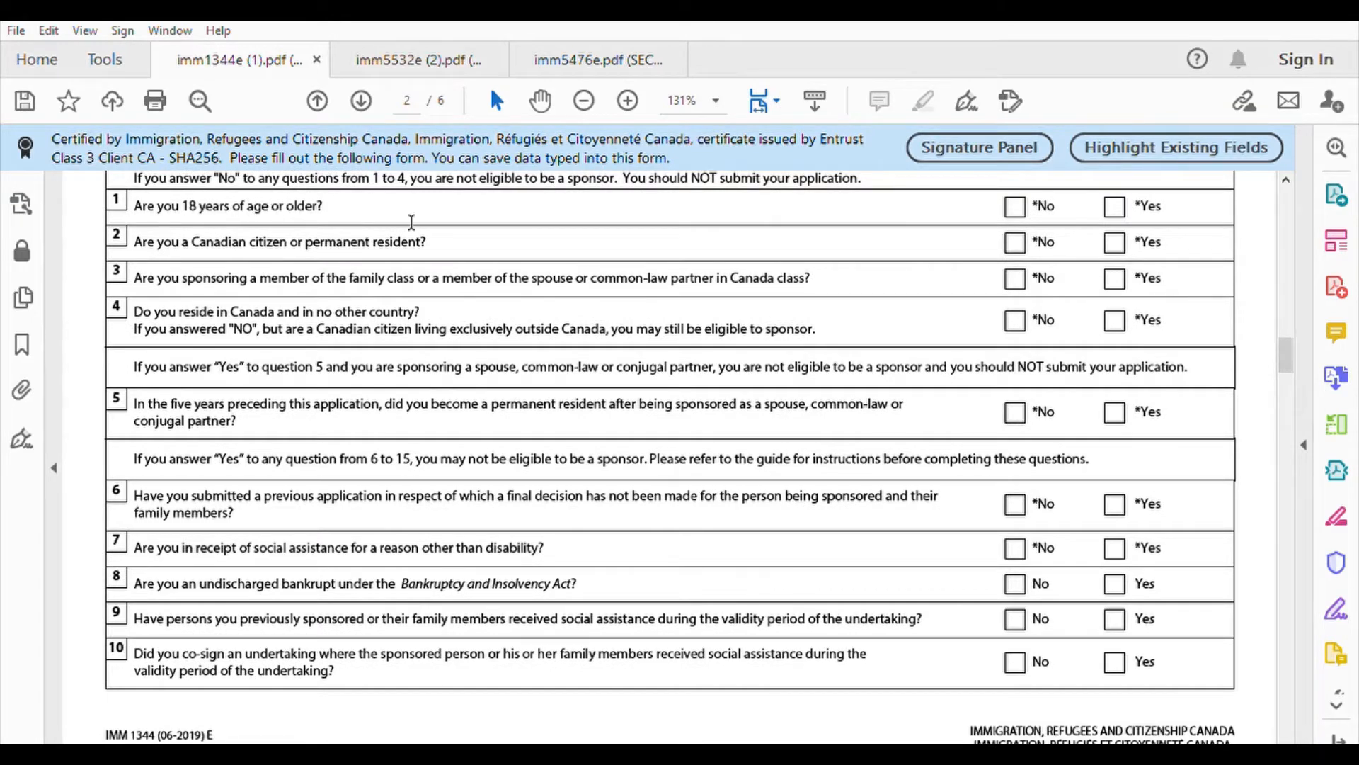
click(1115, 206)
click(1123, 238)
click(1122, 278)
click(1122, 312)
Step: Answer No to eligibility questions 5 to 7 on prior sponsorship, a previous undecided application and social assistance
scroll(1284, 341, down, 2)
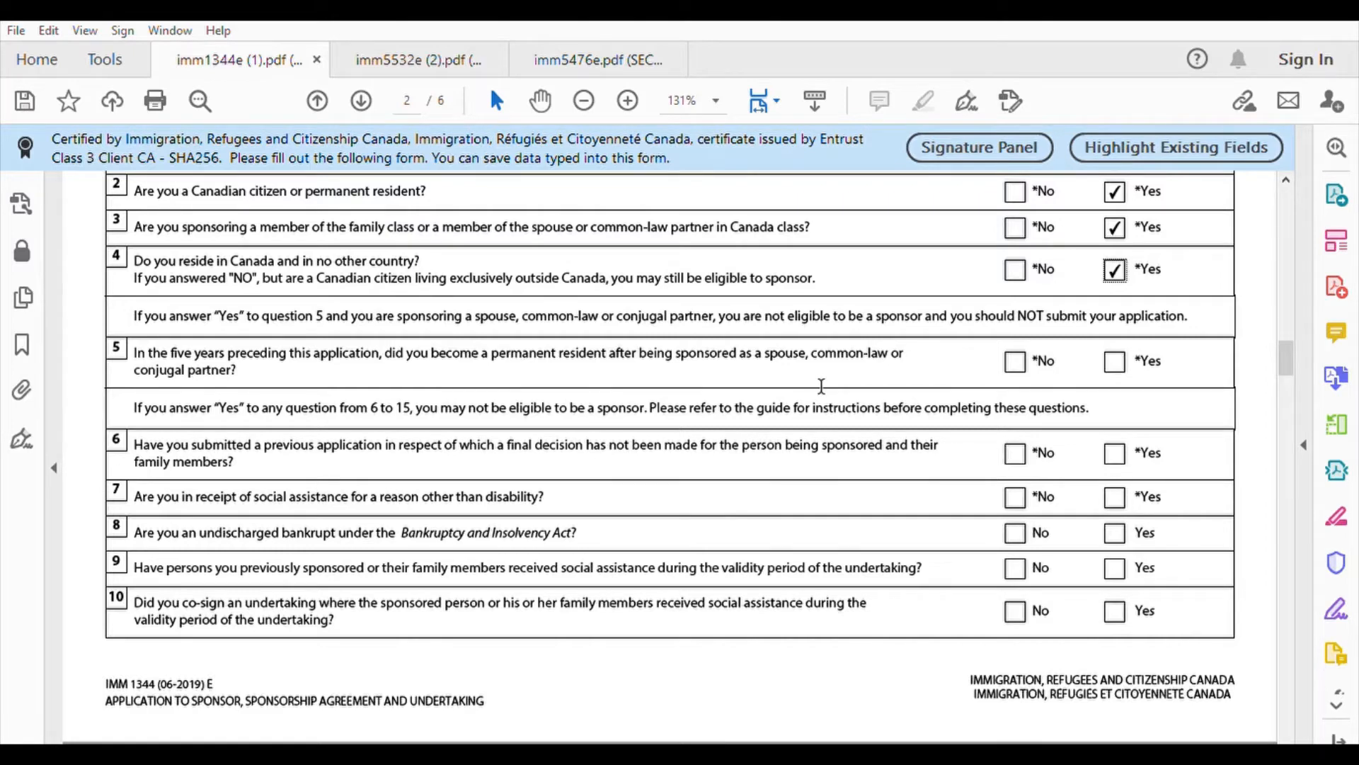
click(1017, 362)
drag(1280, 341, 1281, 347)
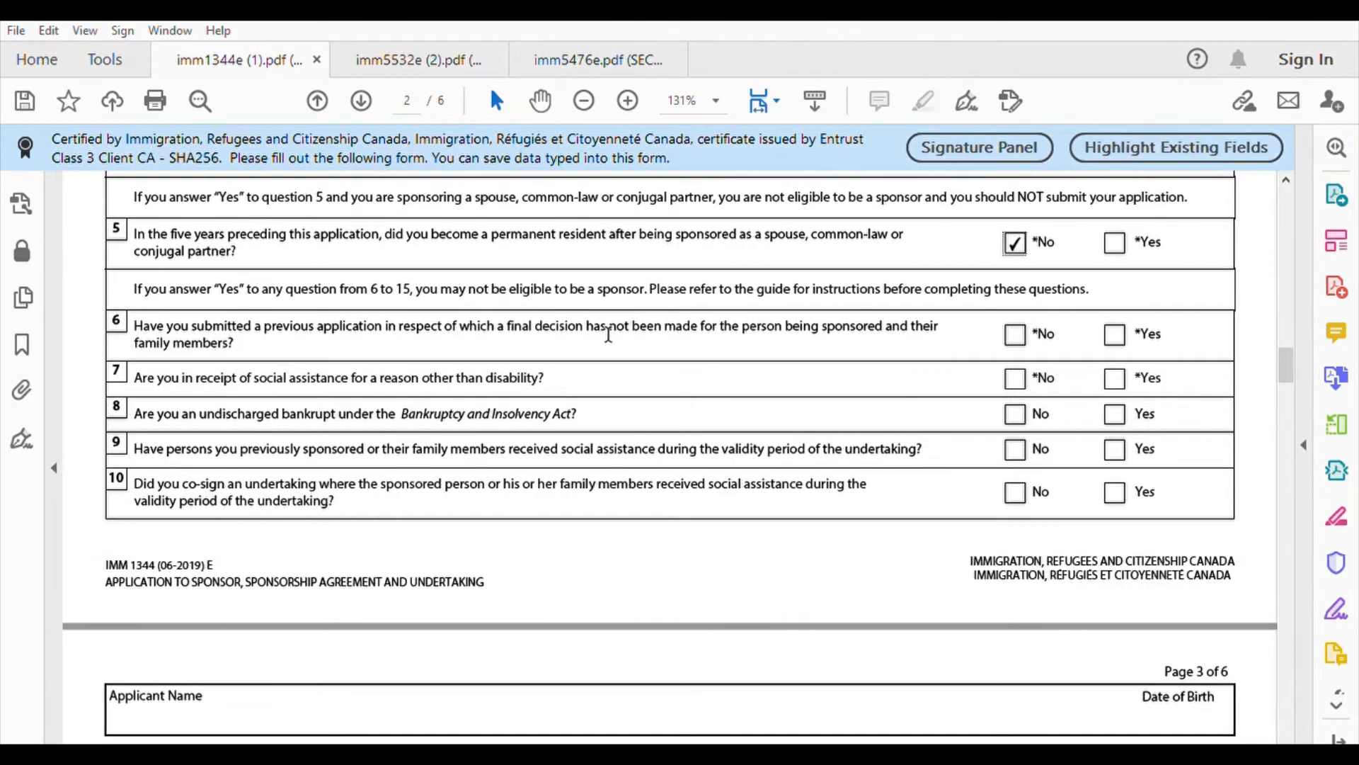
click(1017, 334)
scroll(1287, 341, down, 2)
drag(1287, 340, 1286, 341)
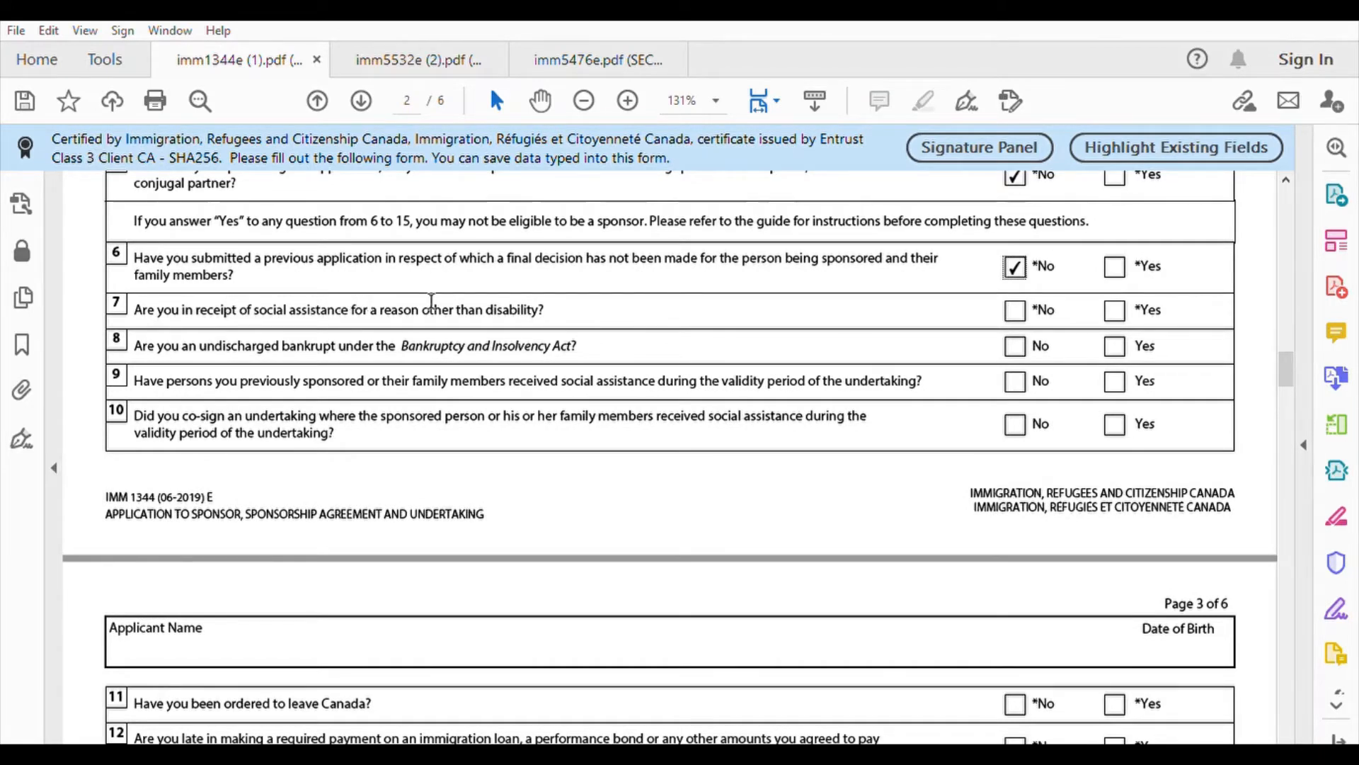
click(1020, 301)
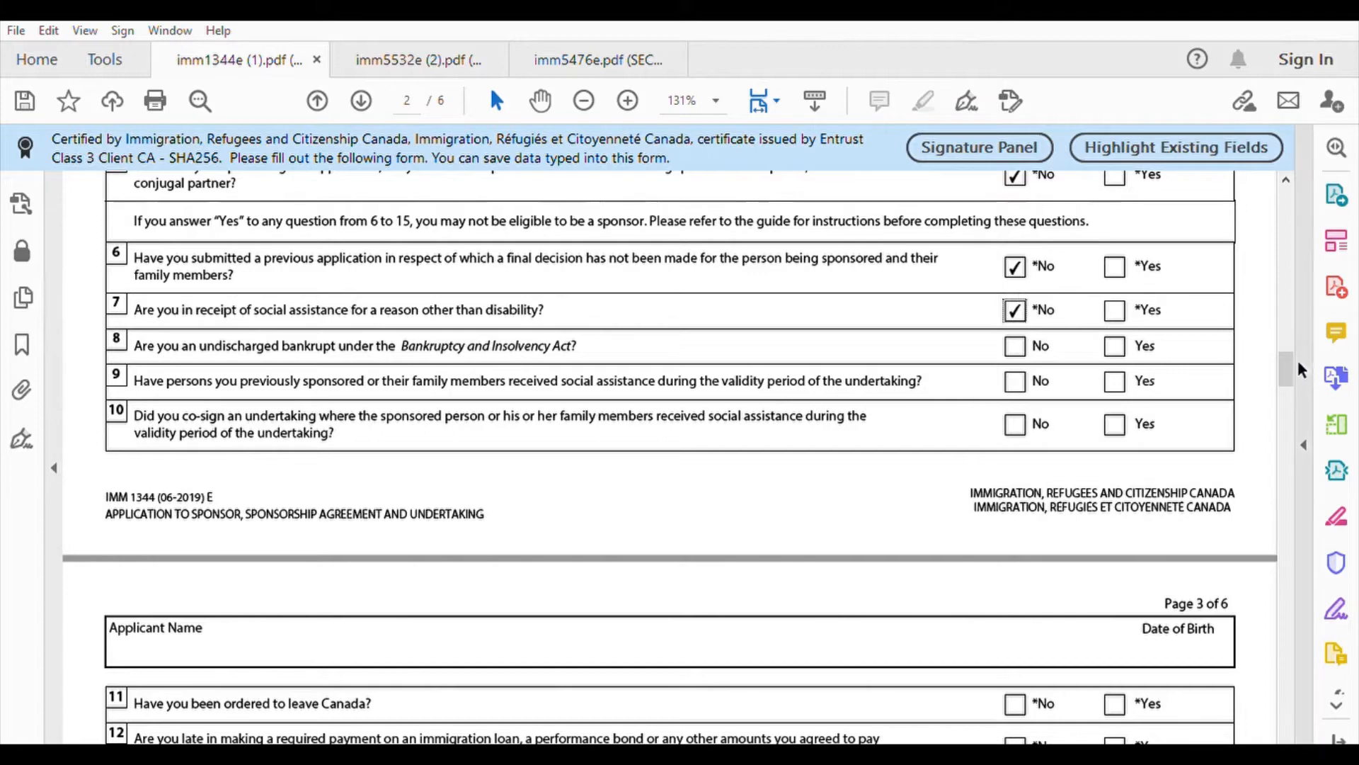
Step: Answer No to eligibility questions 8 to 10 on bankruptcy, previously sponsored persons' social assistance and co-signed undertakings
scroll(1288, 346, down, 2)
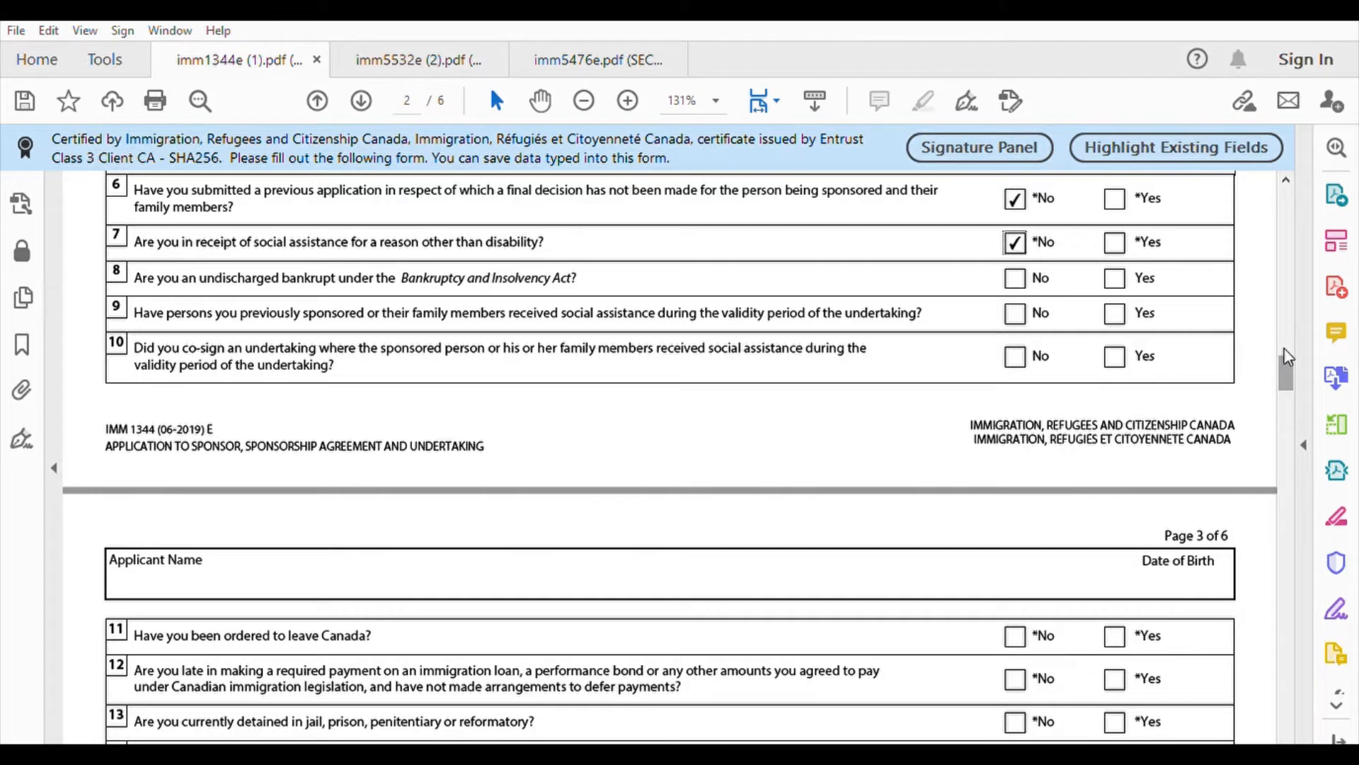
click(1025, 273)
click(1021, 311)
drag(1283, 355, 1283, 360)
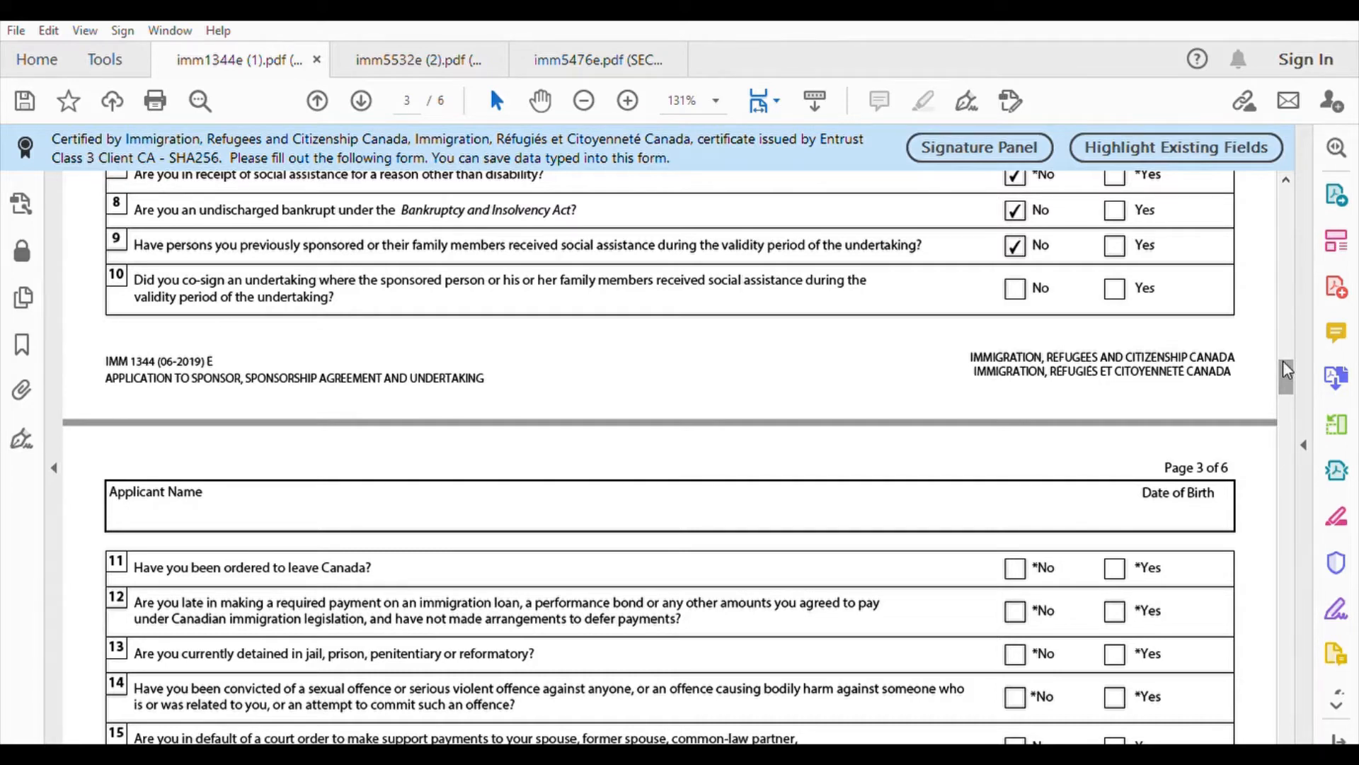
drag(1282, 359, 1283, 364)
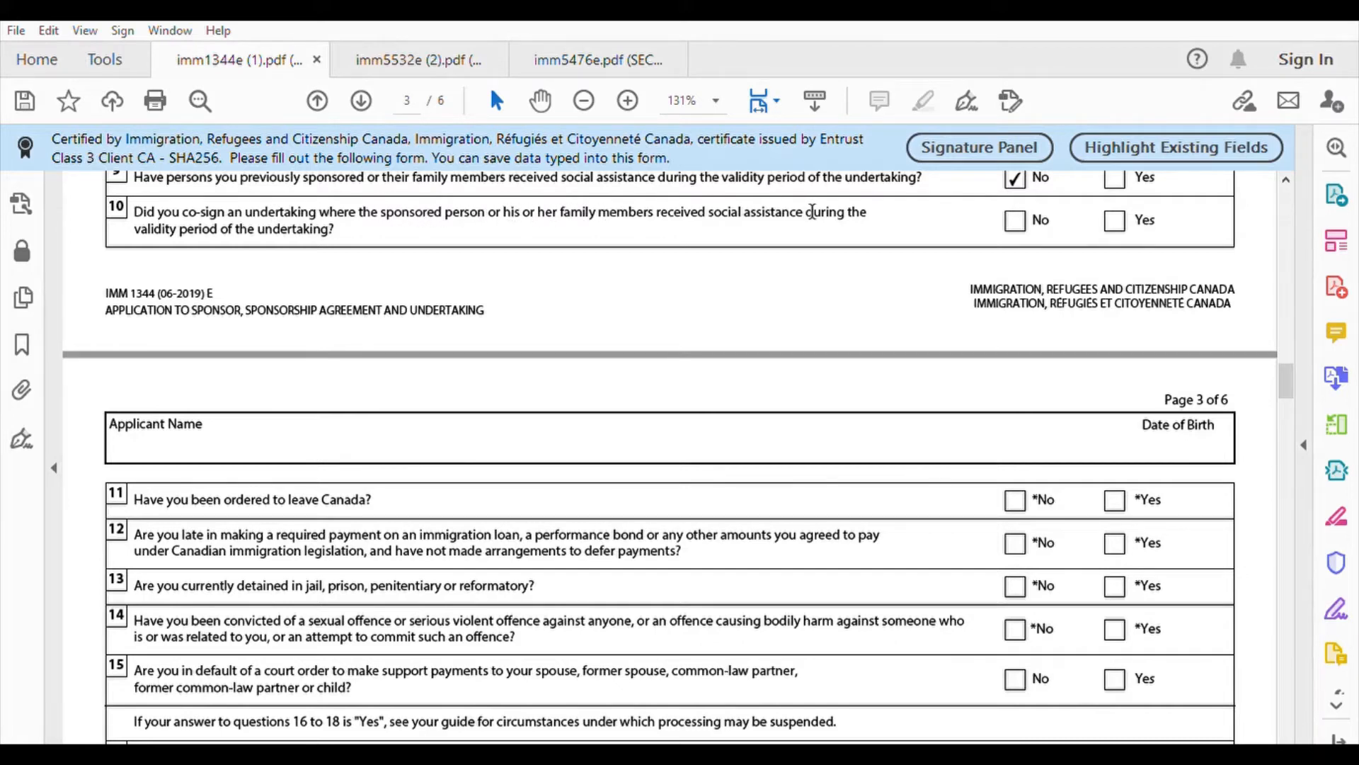
click(1017, 220)
Step: Answer No to eligibility questions 11 to 15, from being ordered to leave Canada to defaulting on court-ordered support payments
scroll(1298, 388, down, 4)
scroll(1298, 388, down, 1)
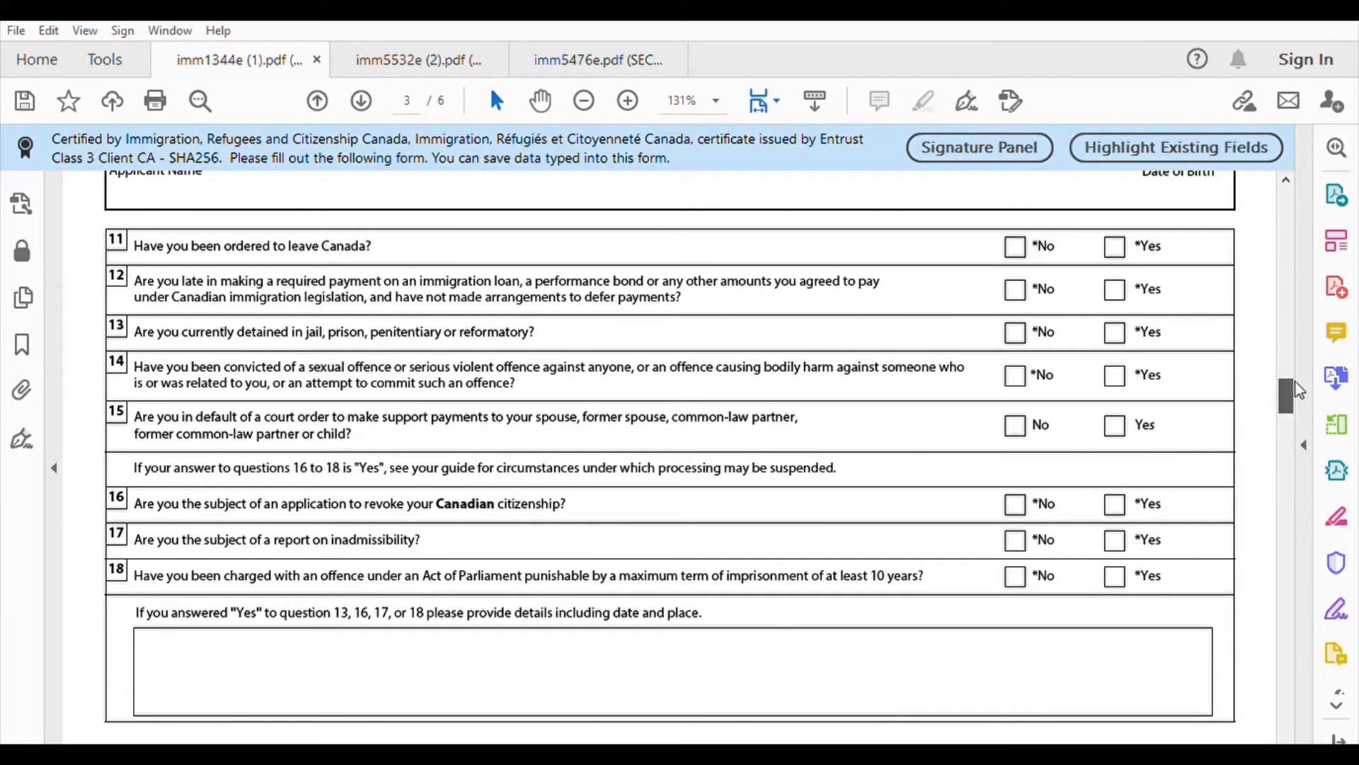
click(1018, 238)
click(1017, 286)
click(1016, 330)
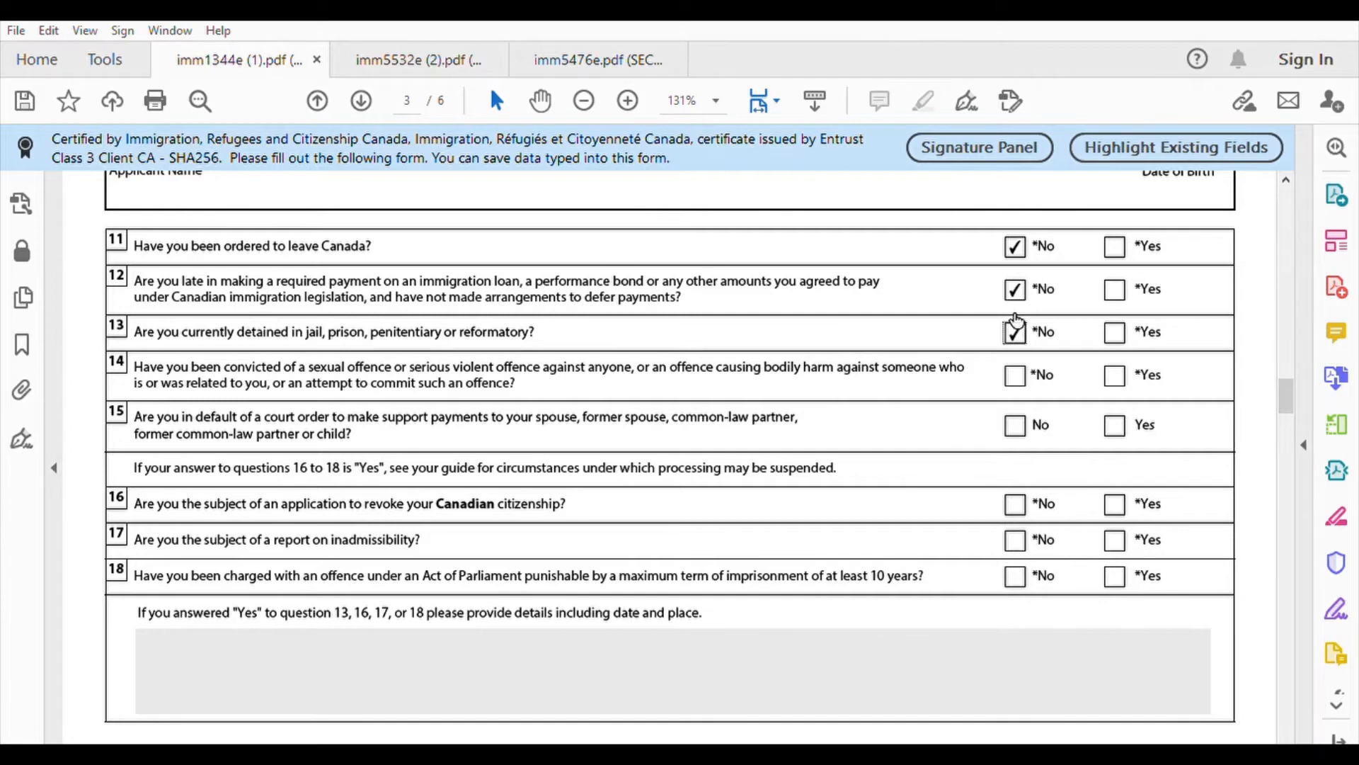
click(1023, 372)
click(1027, 422)
Step: Answer No to eligibility questions 16 to 18 on citizenship revocation, an inadmissibility report and serious criminal charges
drag(1287, 385, 1288, 391)
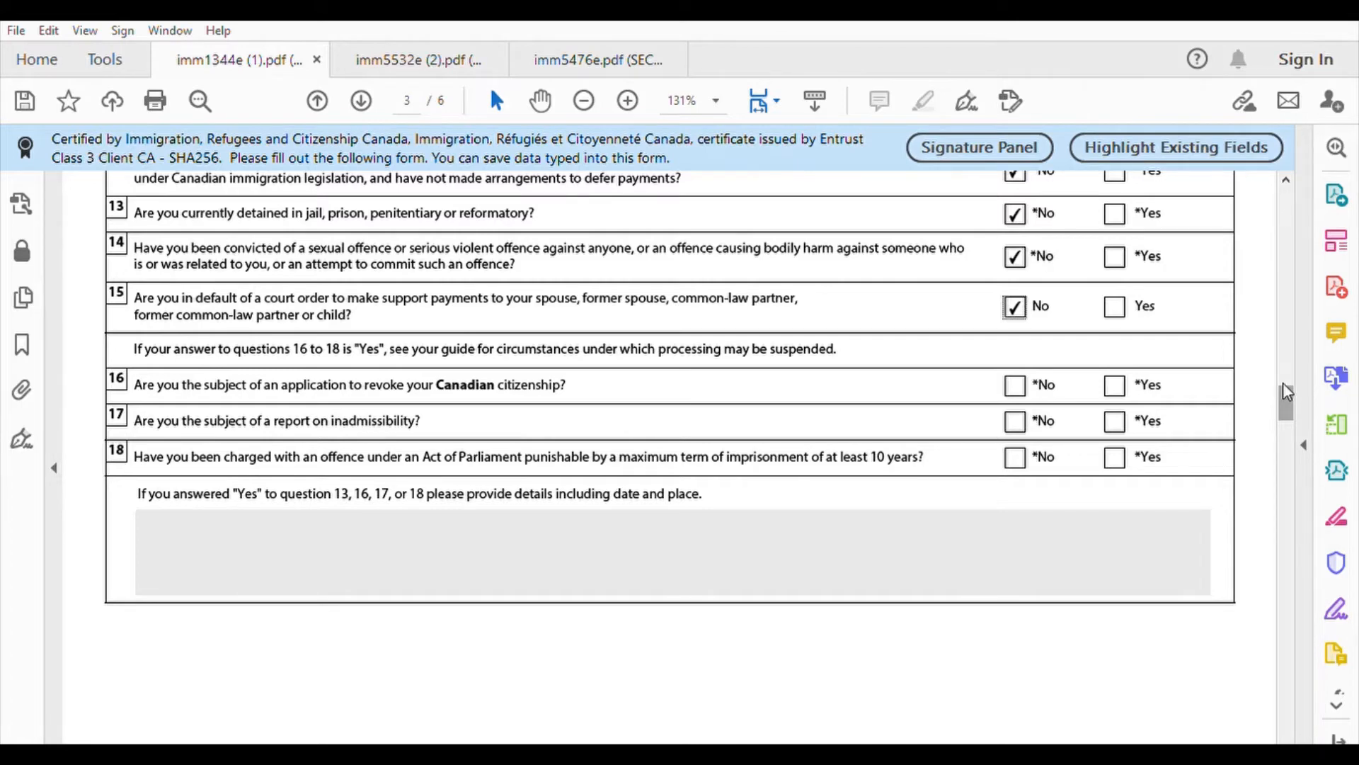
click(1020, 384)
click(1021, 413)
click(1015, 458)
Step: Review the sponsor's undertaking, the obligations of the person being sponsored and the disclosure authorization, through to the signature section
drag(1281, 390, 1283, 396)
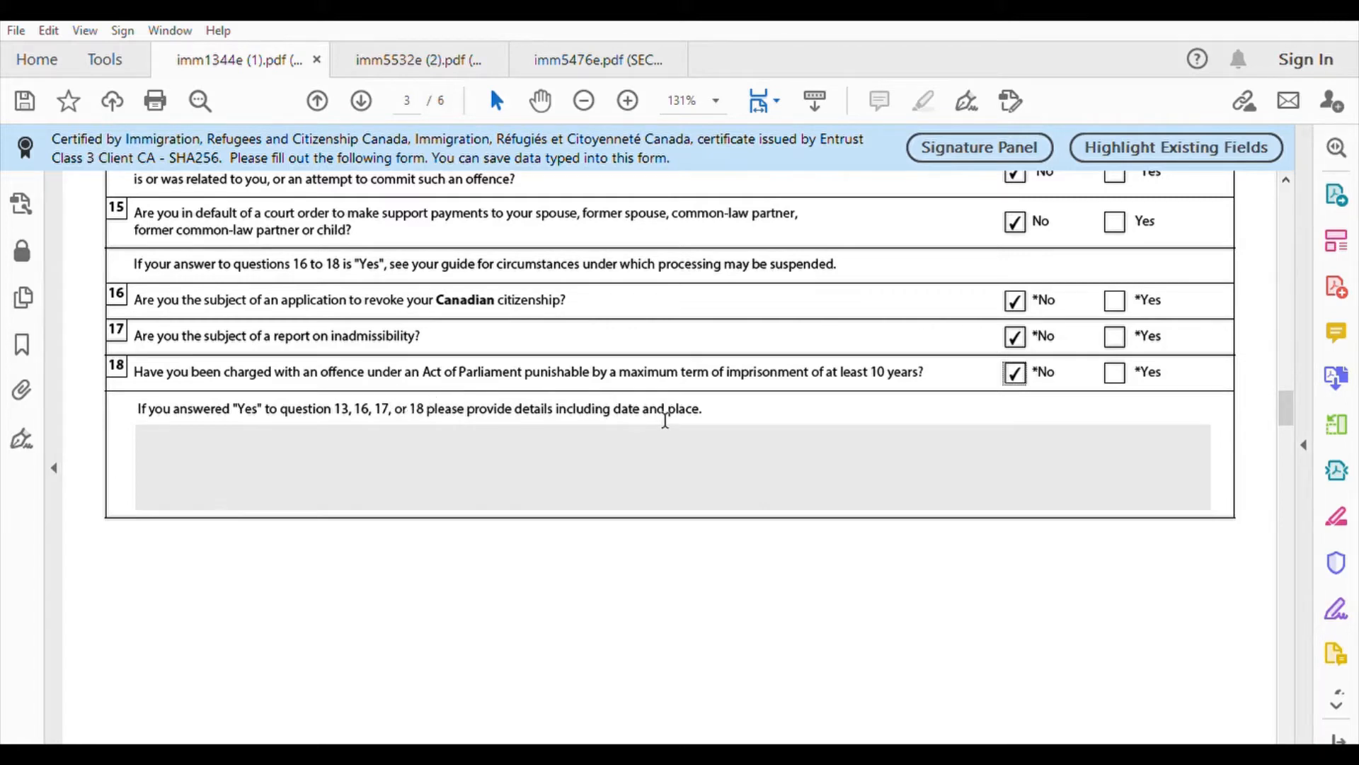
drag(1284, 402, 1293, 484)
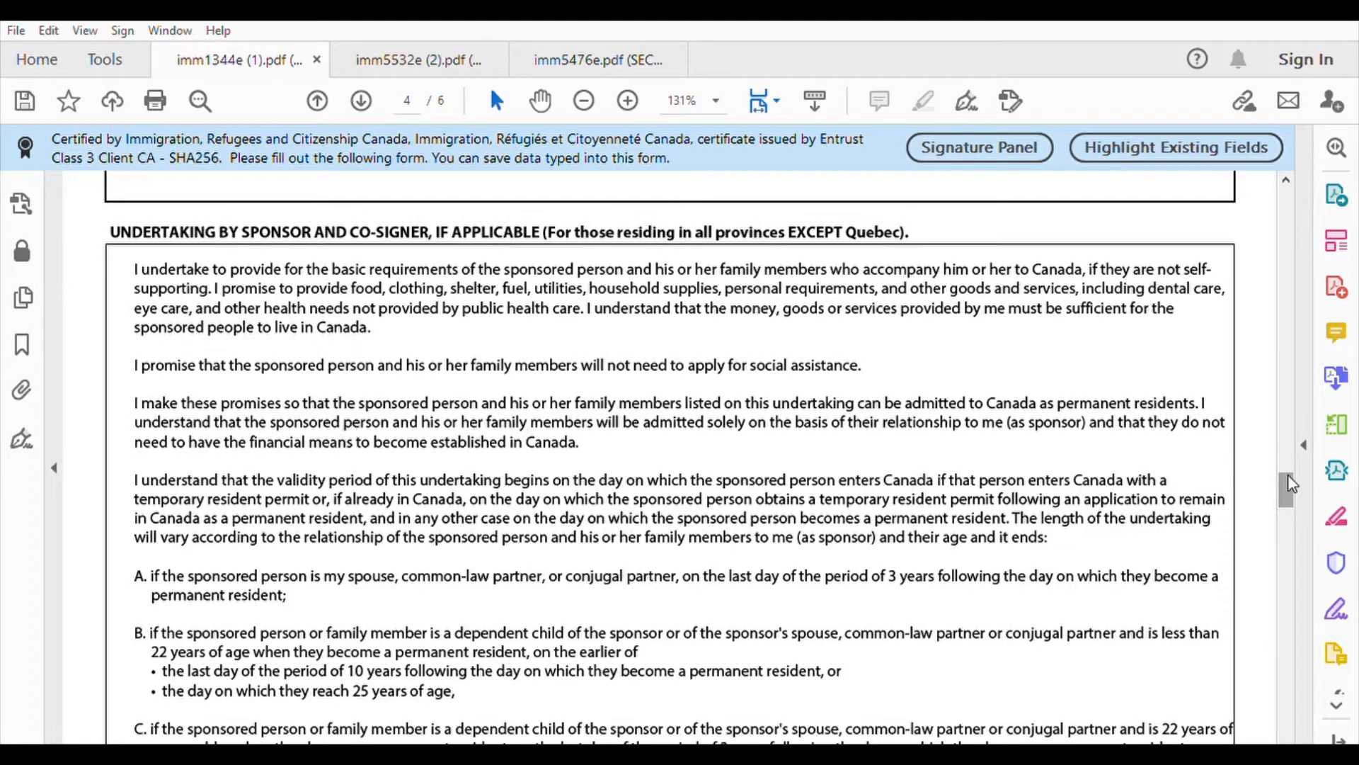
mouse_move(1287, 475)
mouse_down()
mouse_move(1295, 607)
mouse_move(1292, 485)
mouse_up()
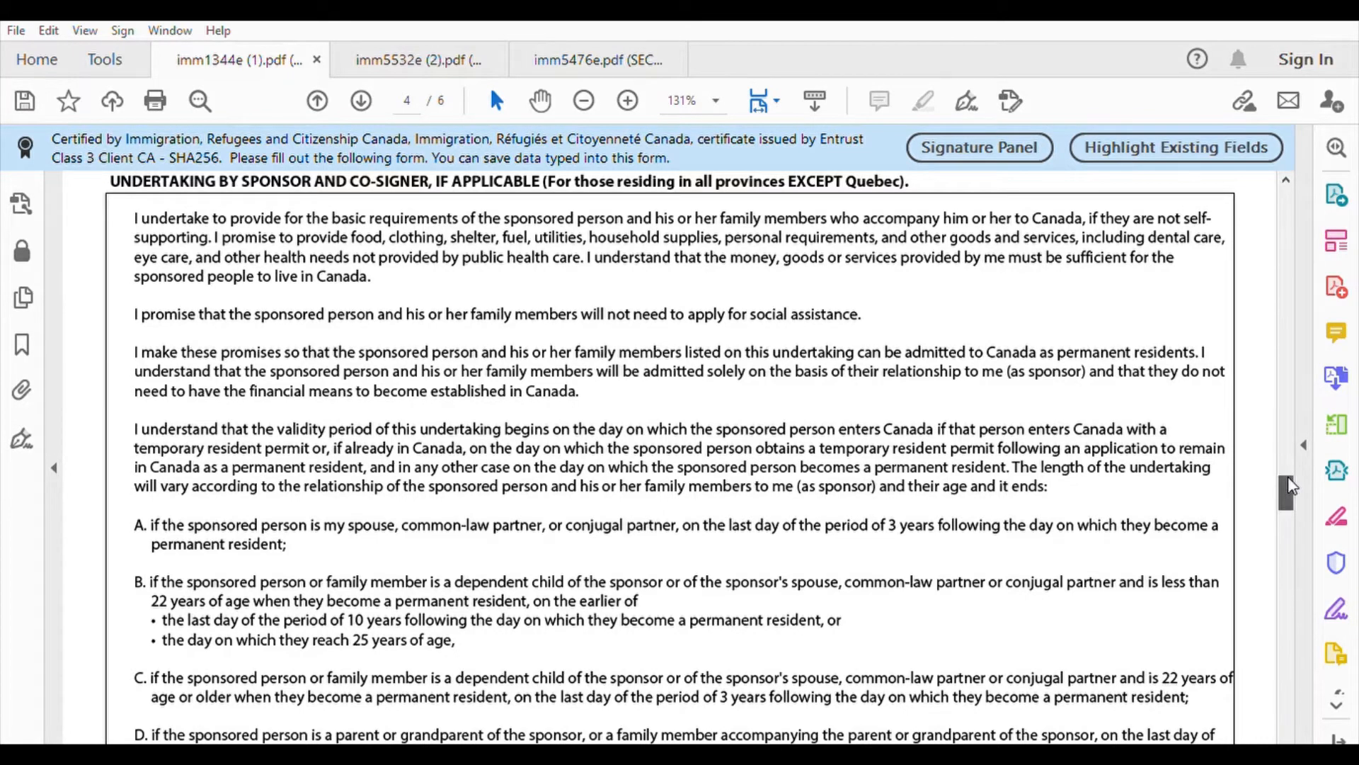
drag(1288, 477, 1287, 482)
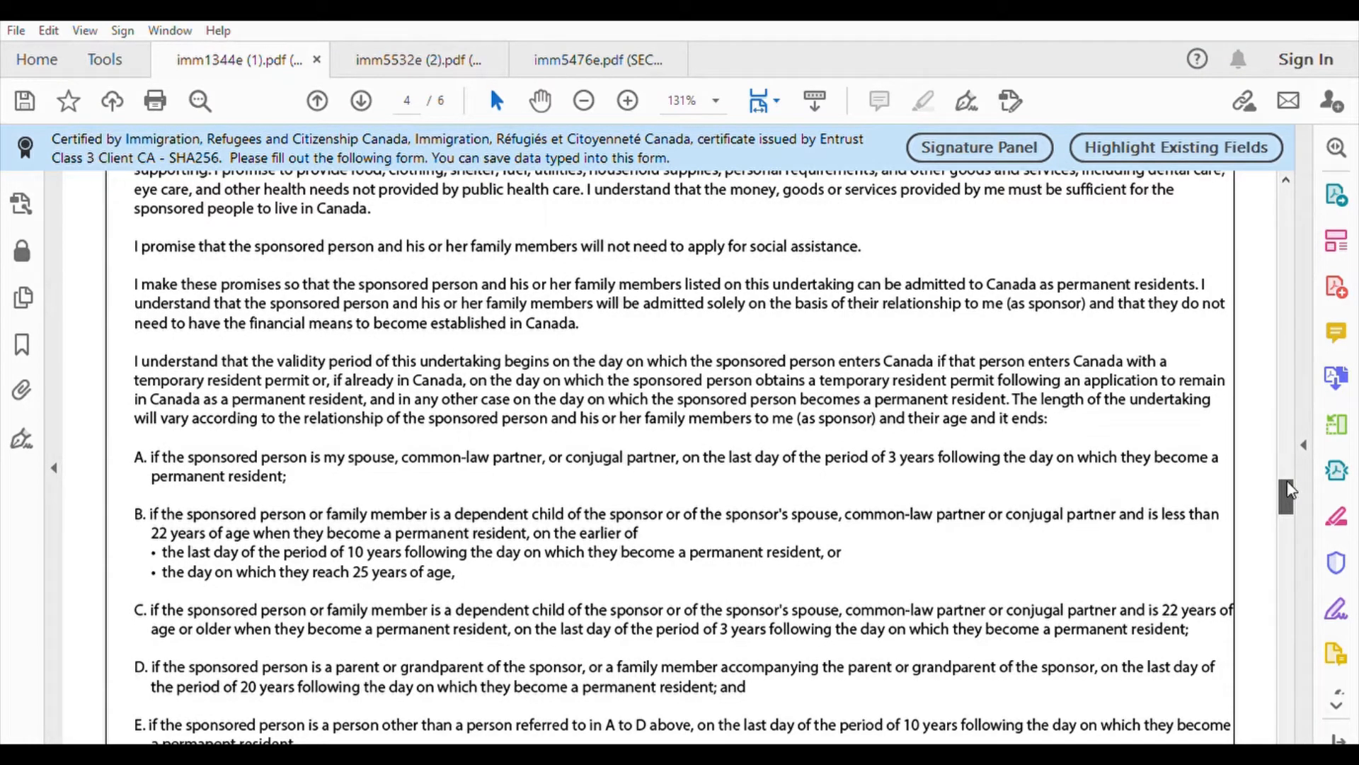
drag(1290, 489, 1293, 522)
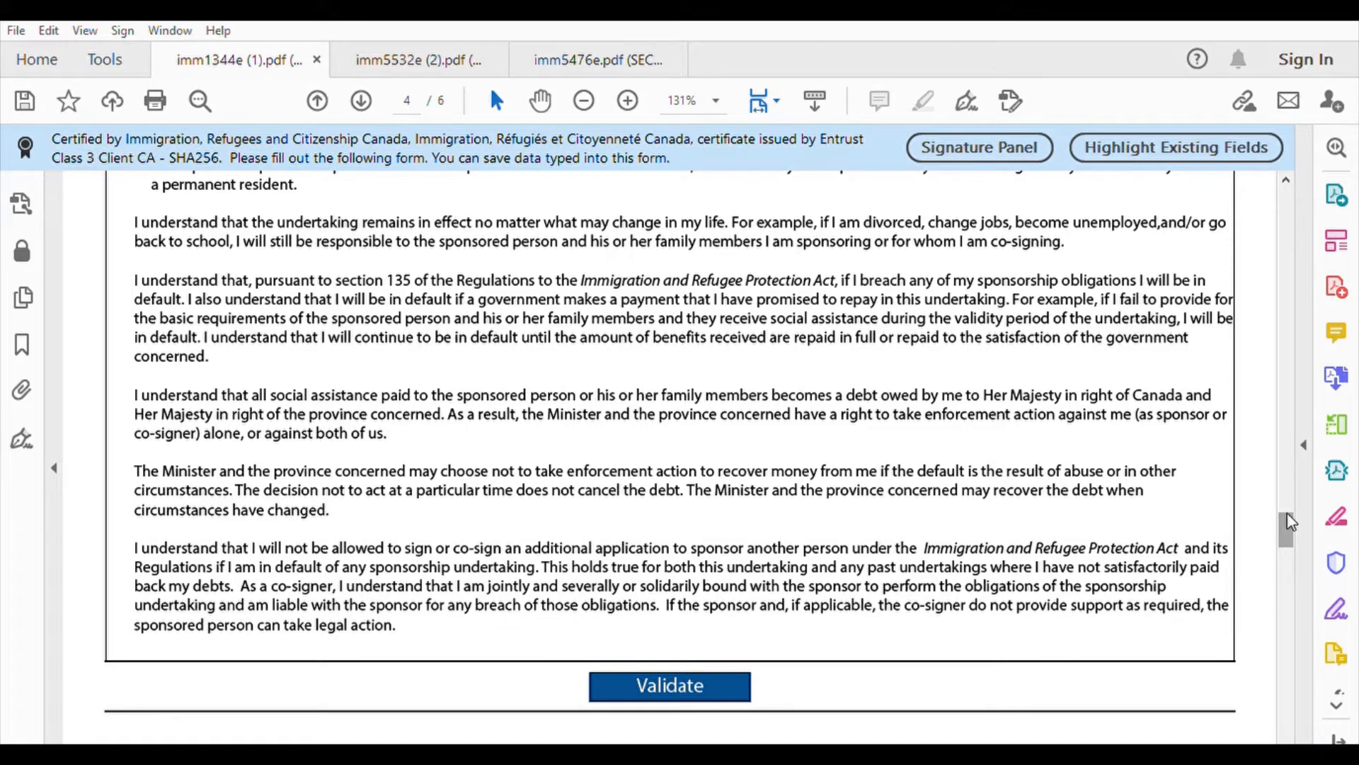
drag(1289, 514, 1287, 636)
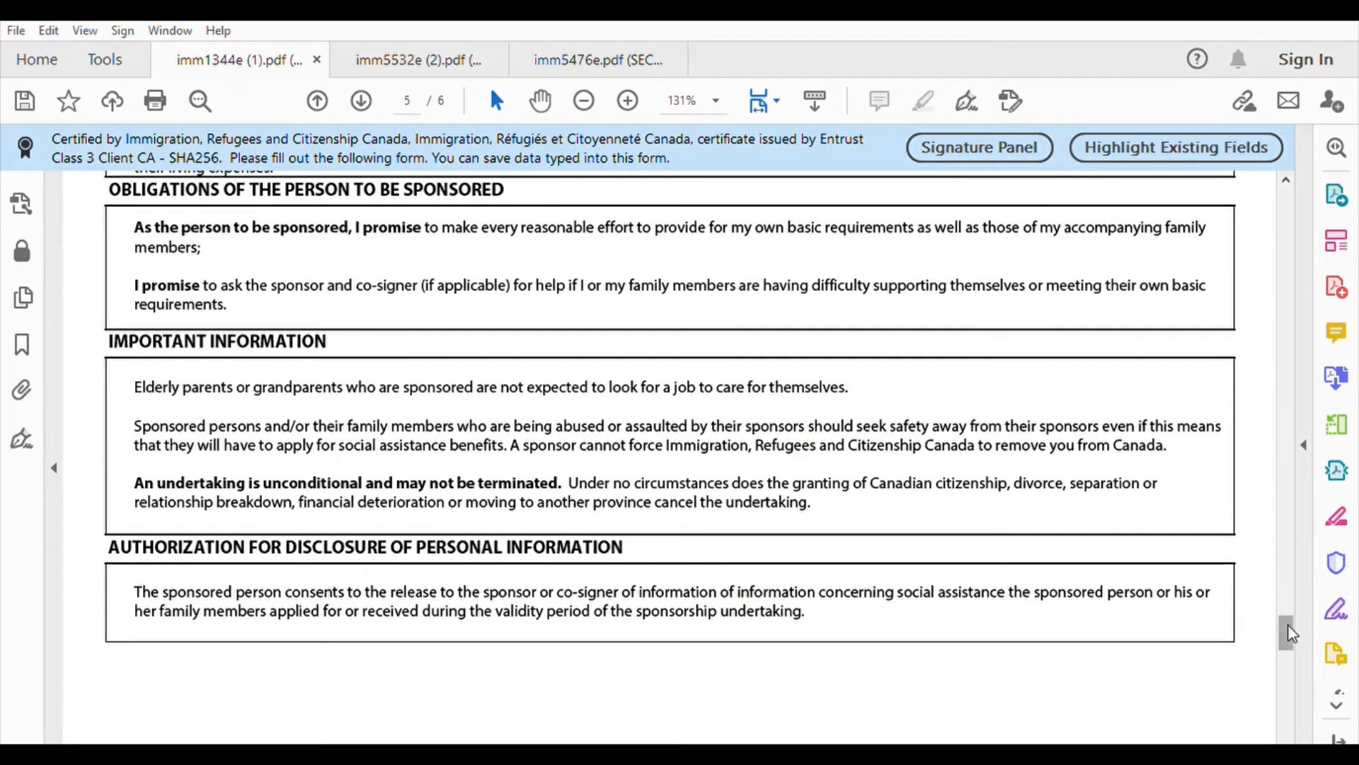
mouse_move(1290, 631)
mouse_down()
mouse_move(1295, 734)
mouse_move(1294, 702)
mouse_up()
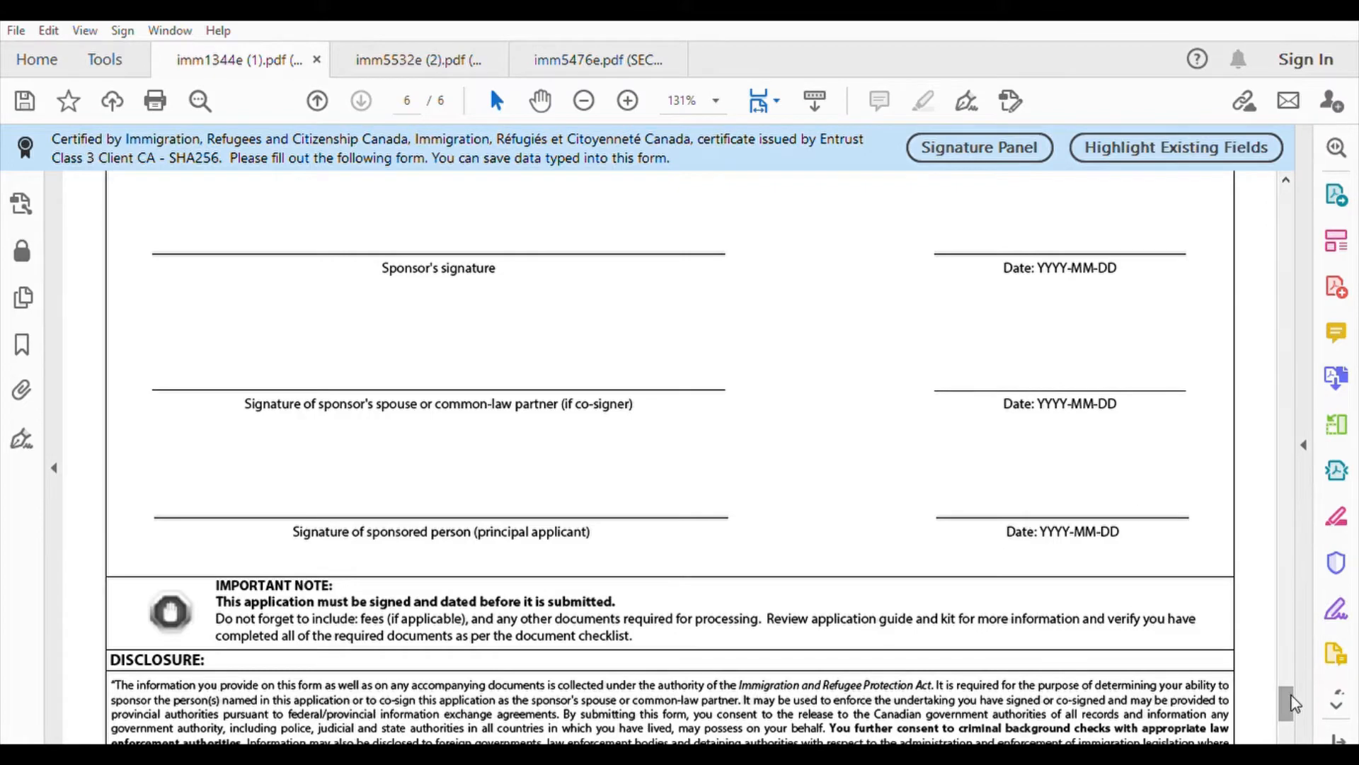
Step: Set the date beside the sponsor's signature to 2021-01-11
drag(1294, 702, 1289, 687)
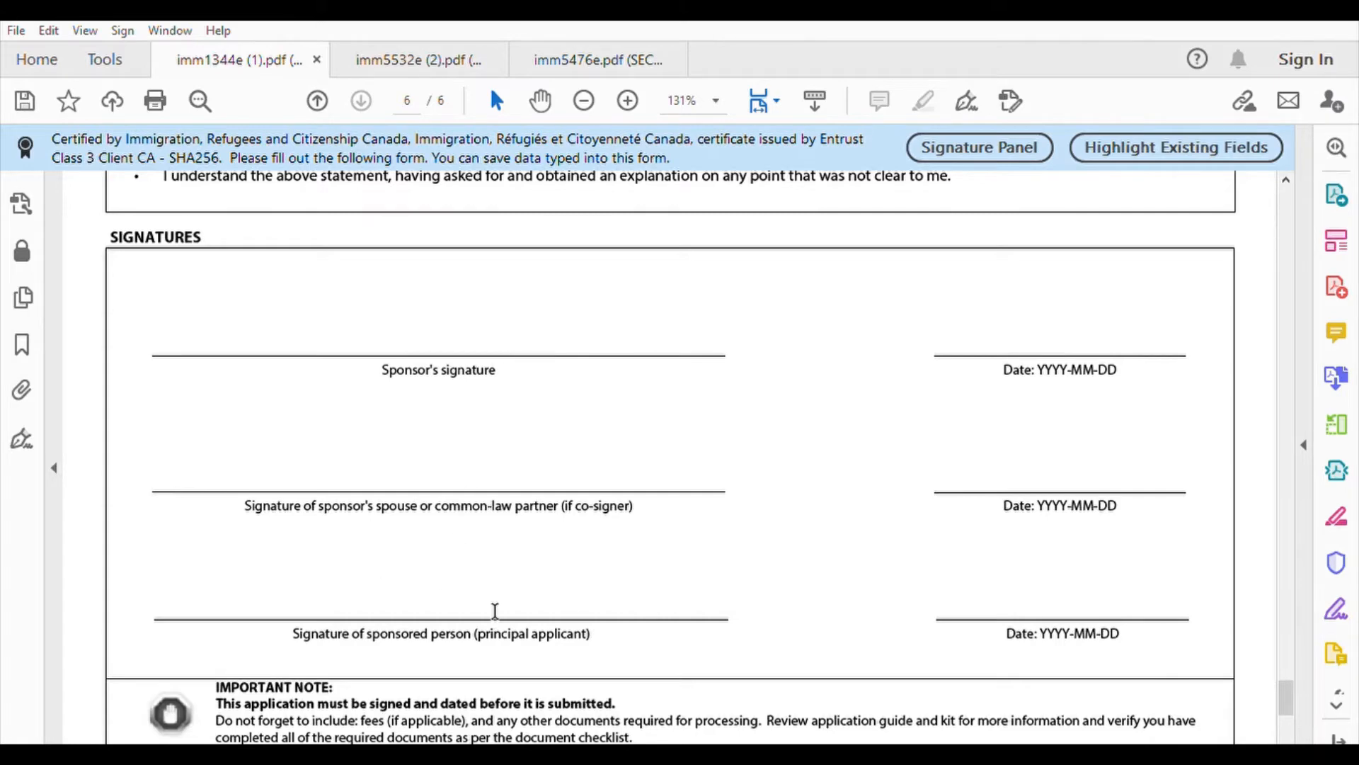
click(1063, 333)
click(1194, 328)
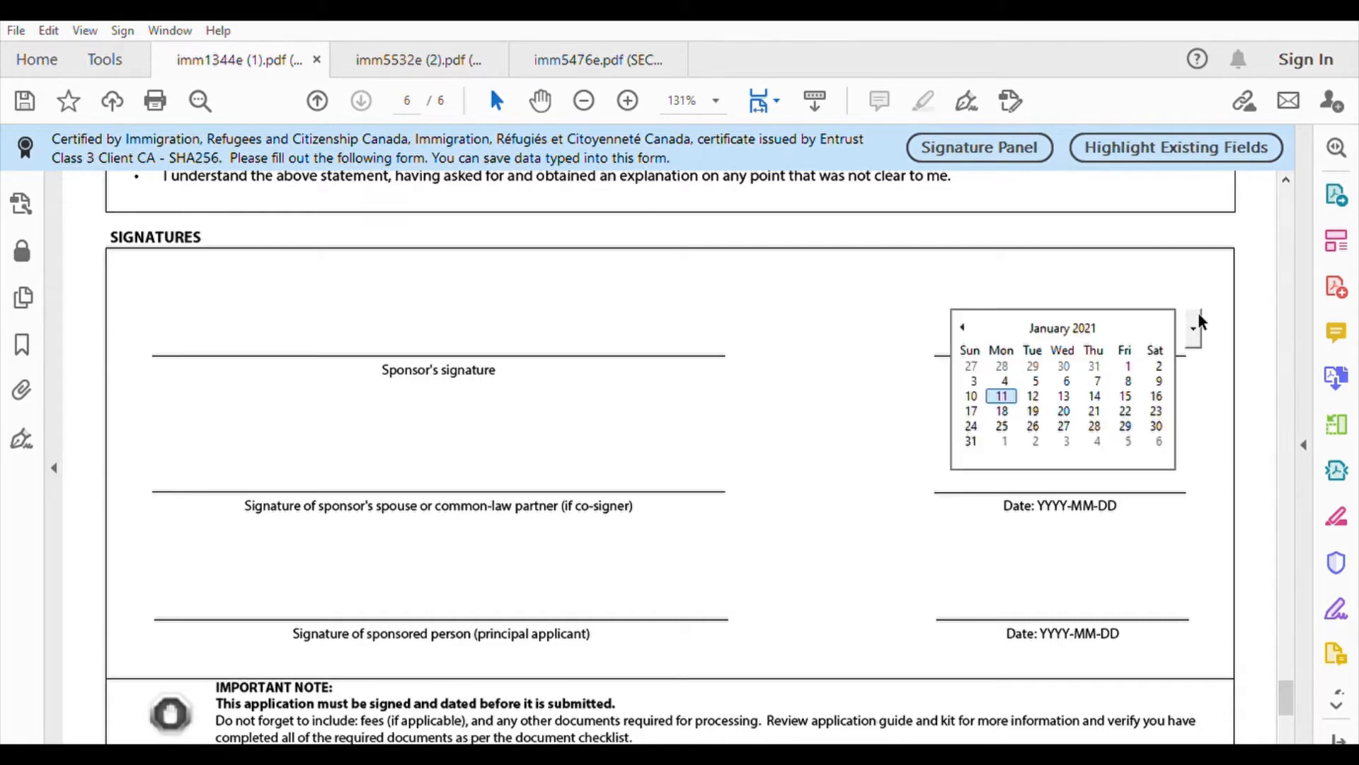
key(Return)
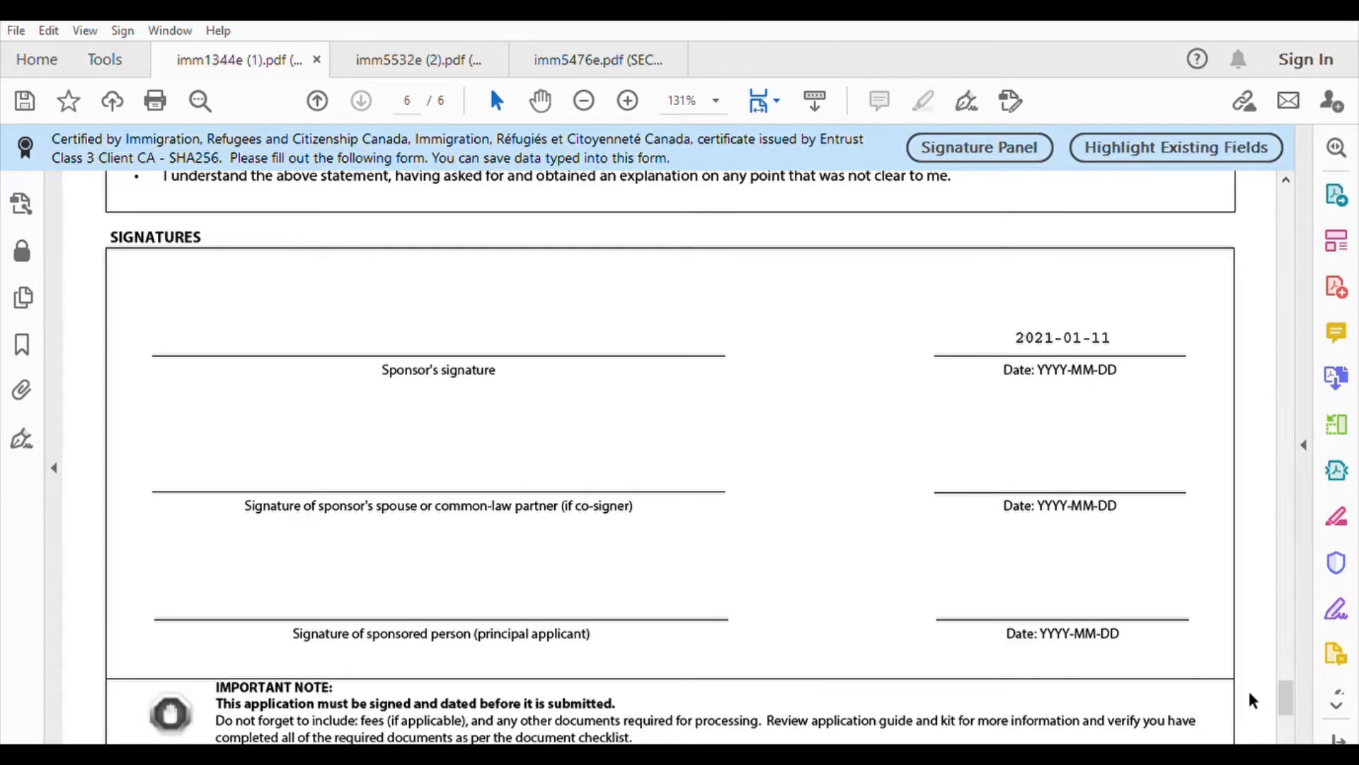
Step: Validate the form from its first page, check the validated status, and view the end of the last page
drag(1280, 683, 1285, 178)
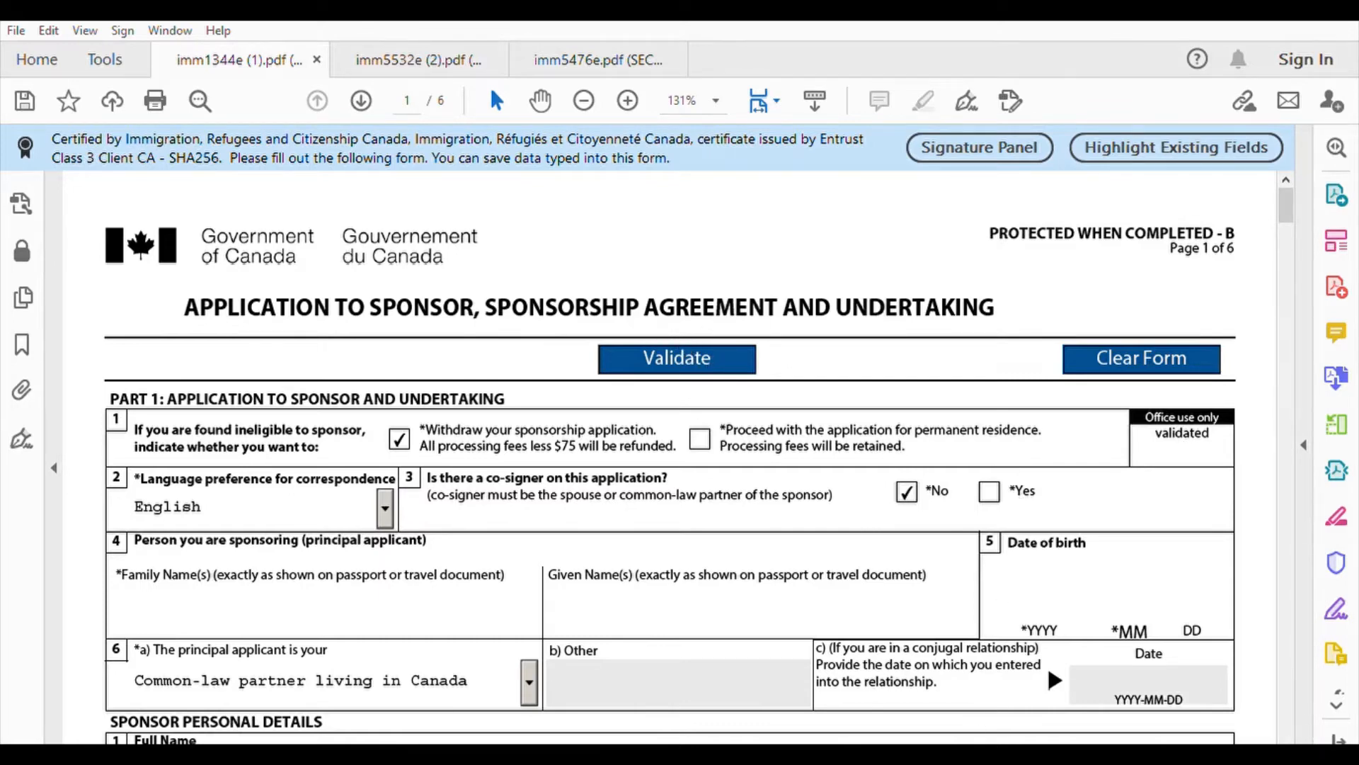
click(671, 357)
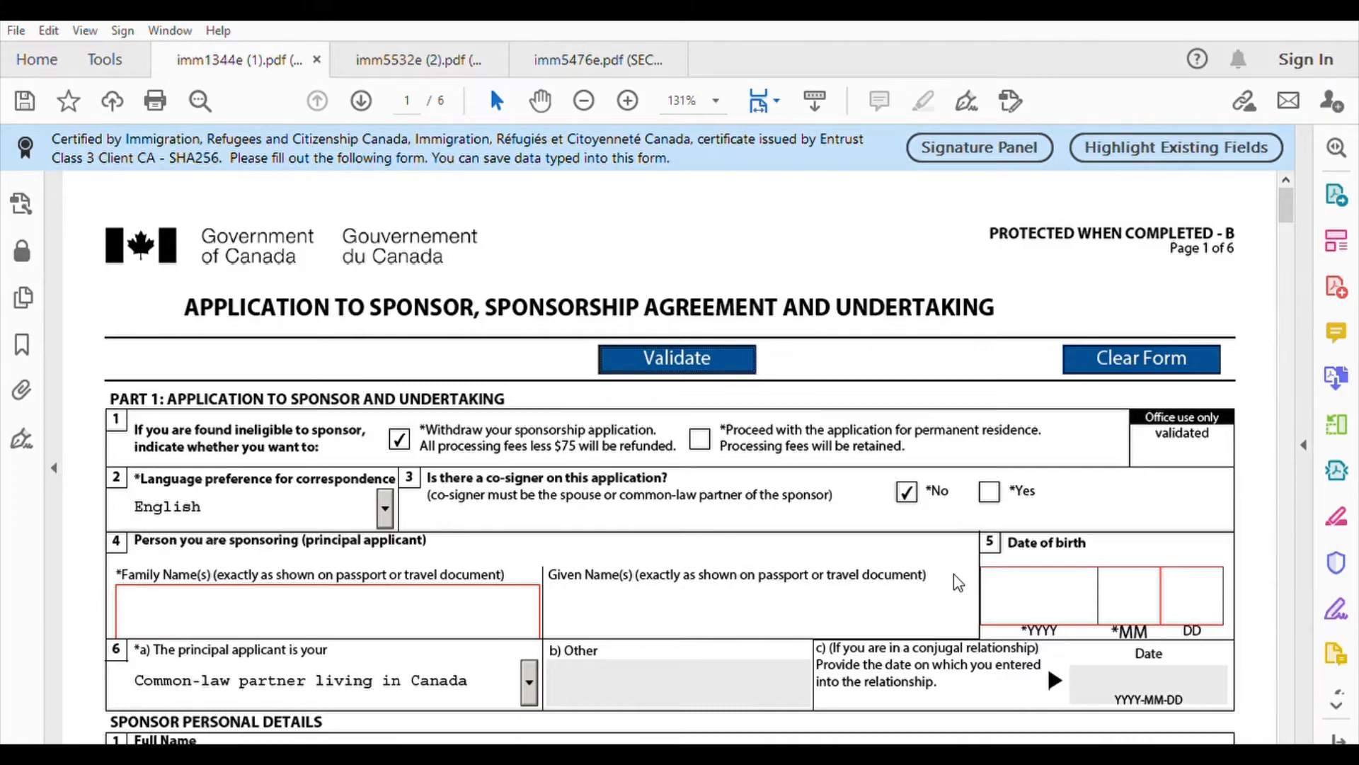
click(876, 444)
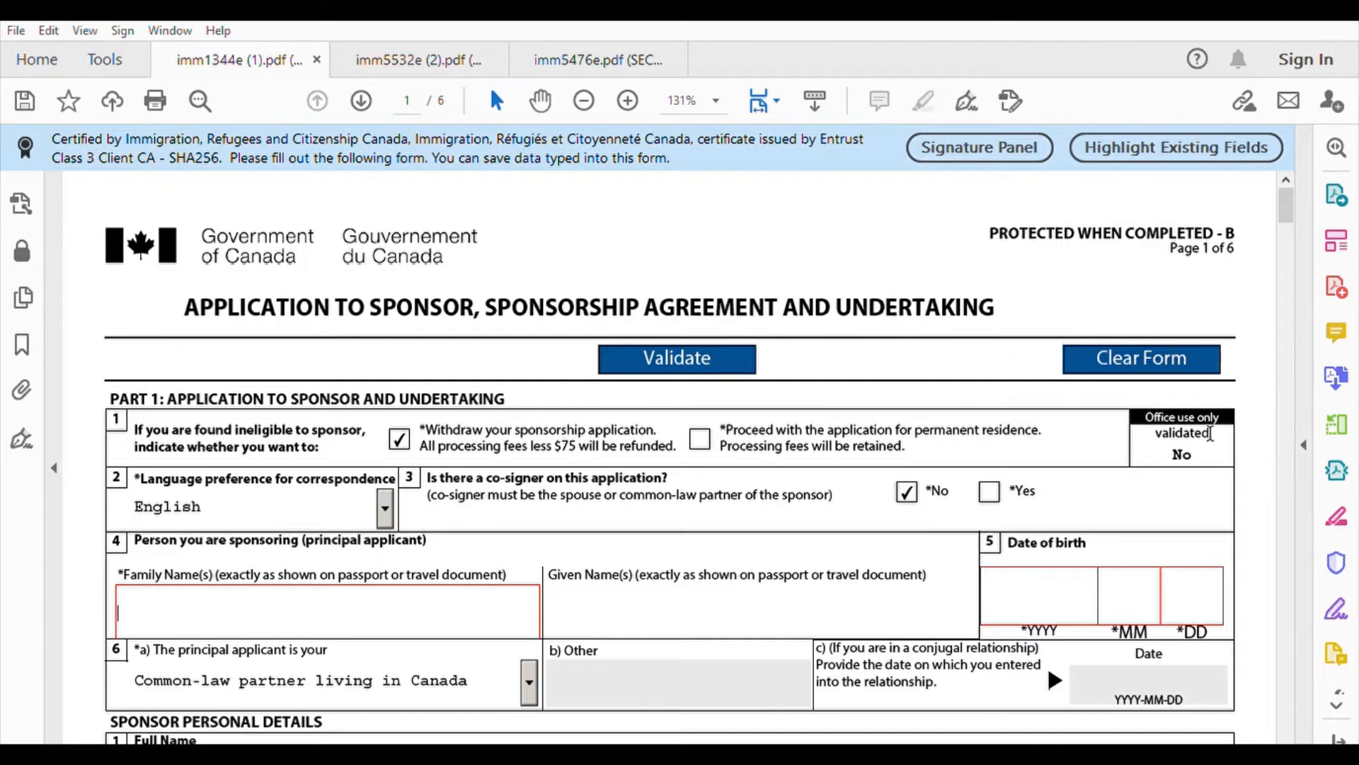
drag(1162, 425, 1192, 435)
click(698, 345)
drag(1286, 197, 1290, 730)
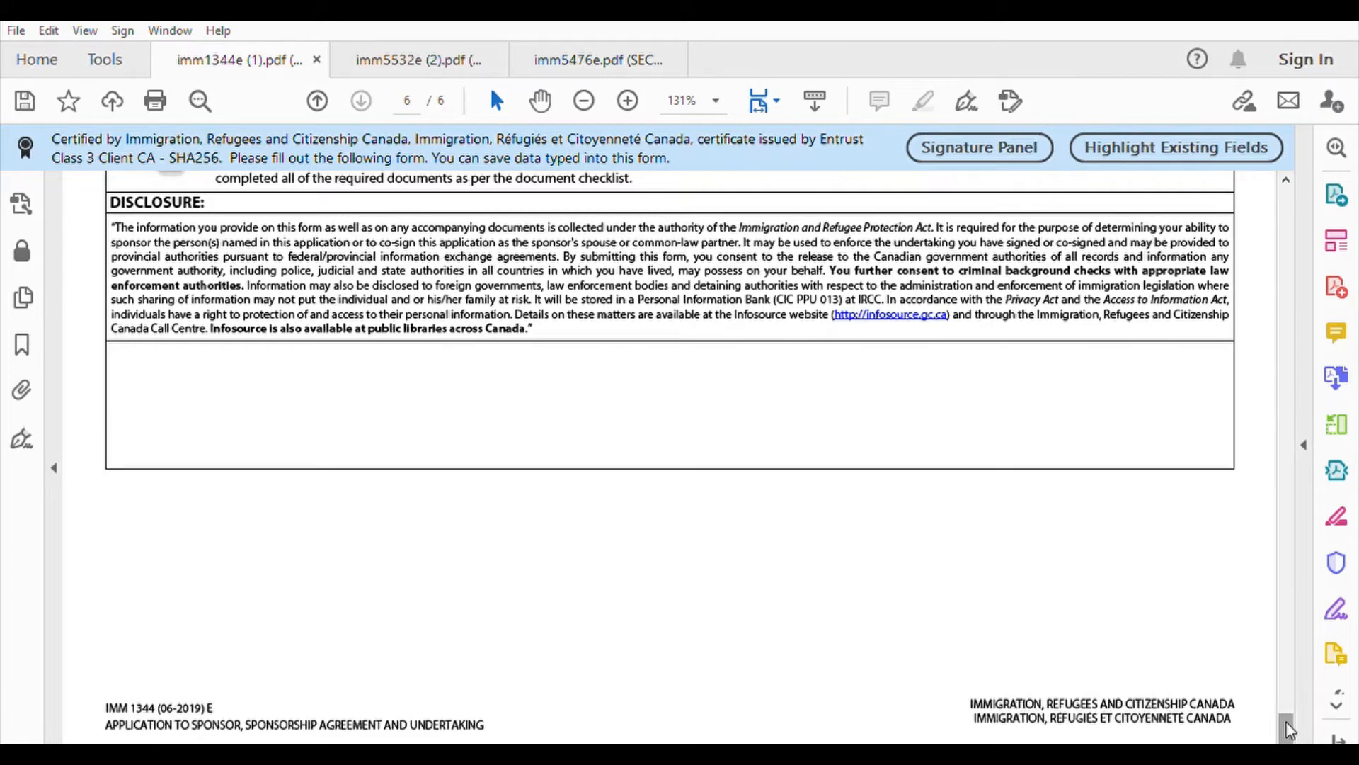
Step: Switch to the imm5532e form and review its extra-space instruction, personal information sections and the sponsor's employment history
click(1269, 148)
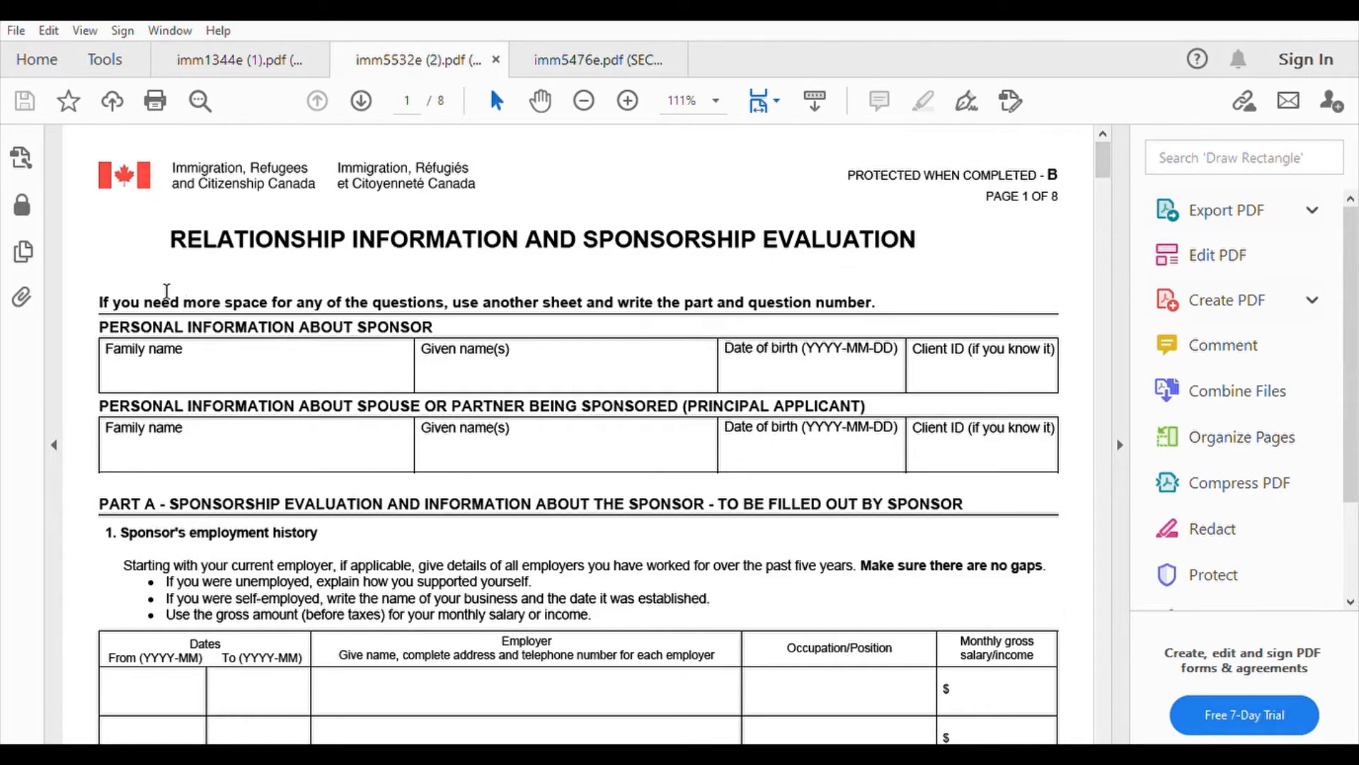
drag(99, 295, 502, 287)
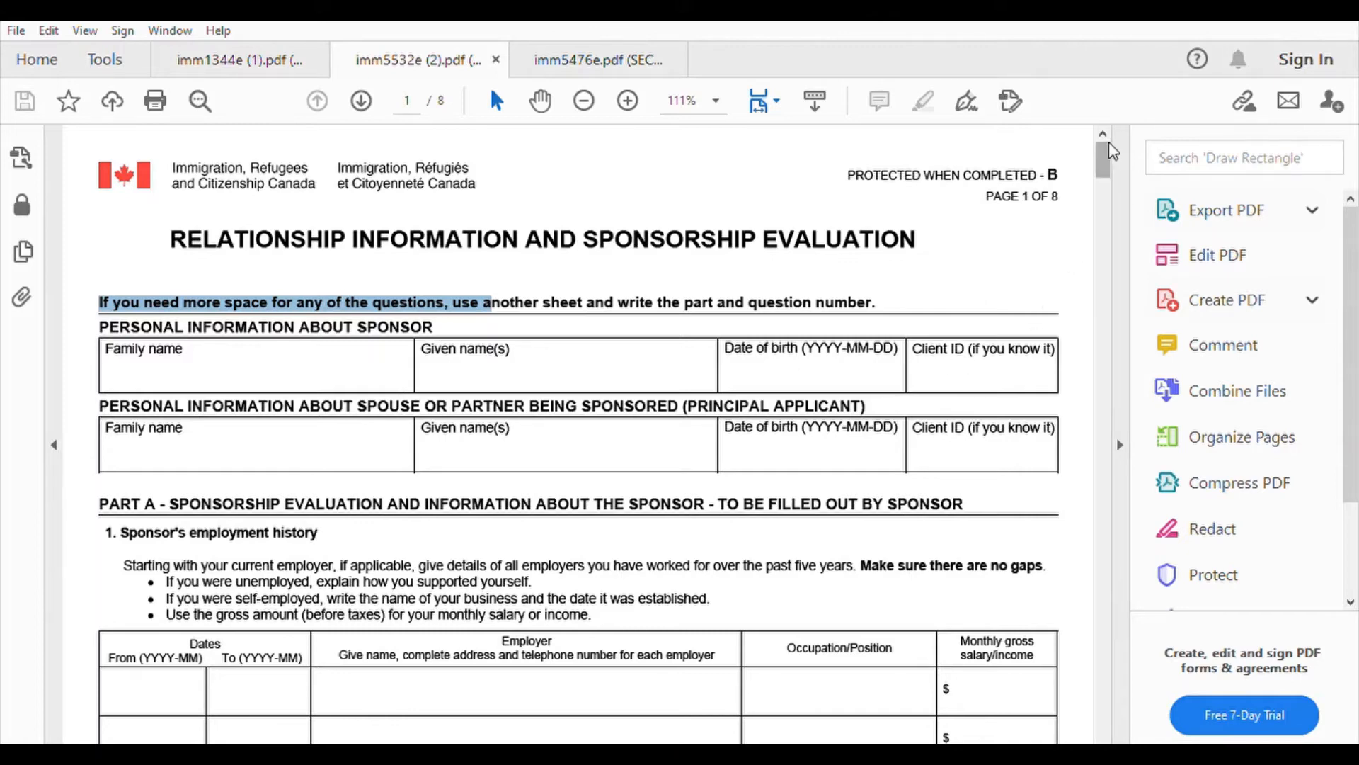
drag(1108, 150, 1109, 154)
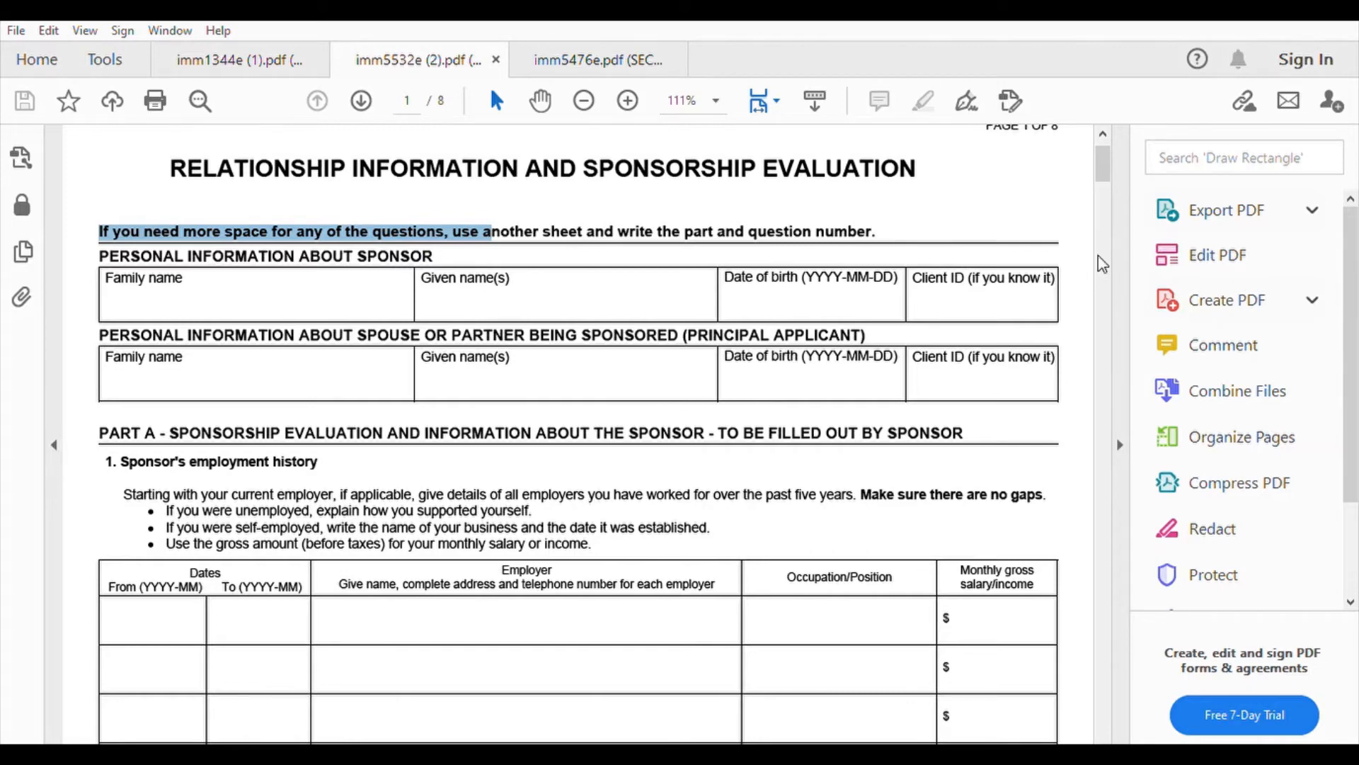
drag(1109, 158, 1110, 167)
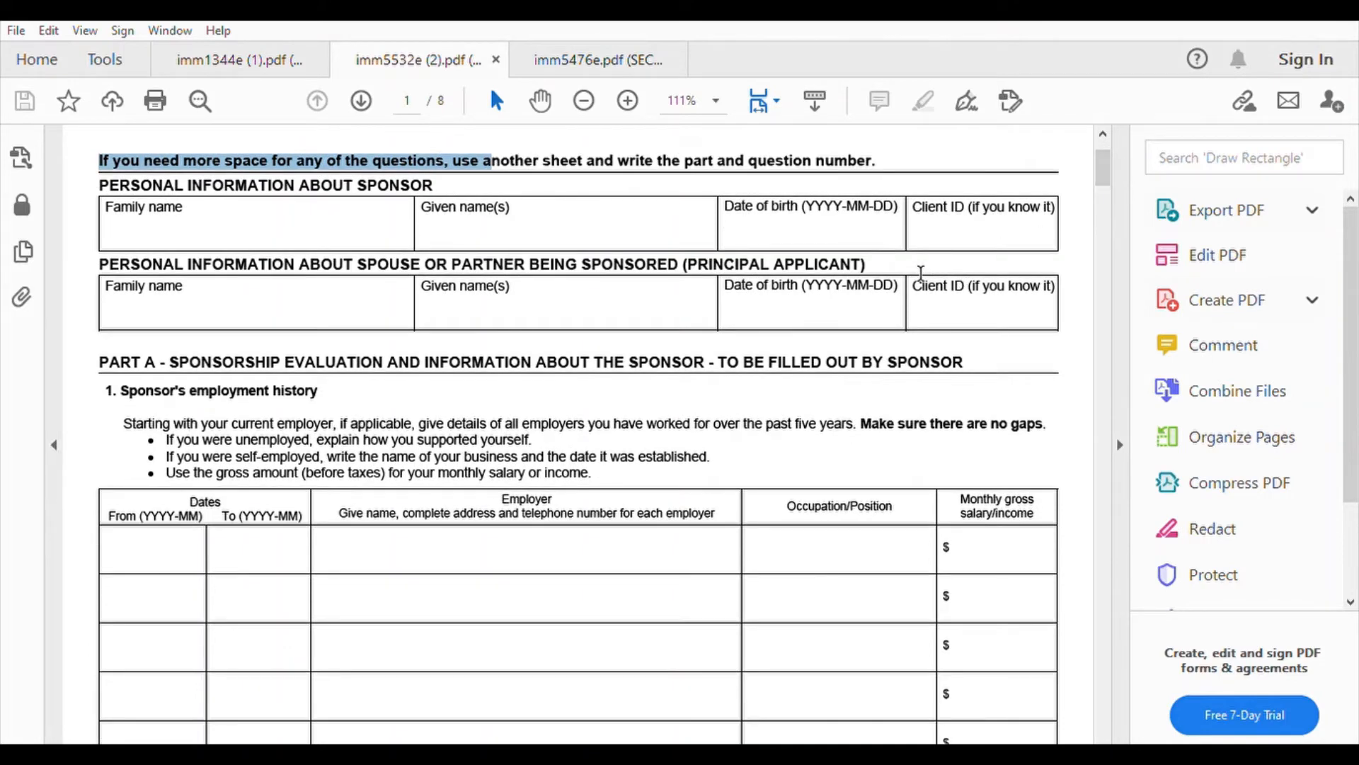
Step: Examine the principal applicant's client ID field and the instructions for the sponsor's employment history in Part A
drag(914, 280, 1065, 284)
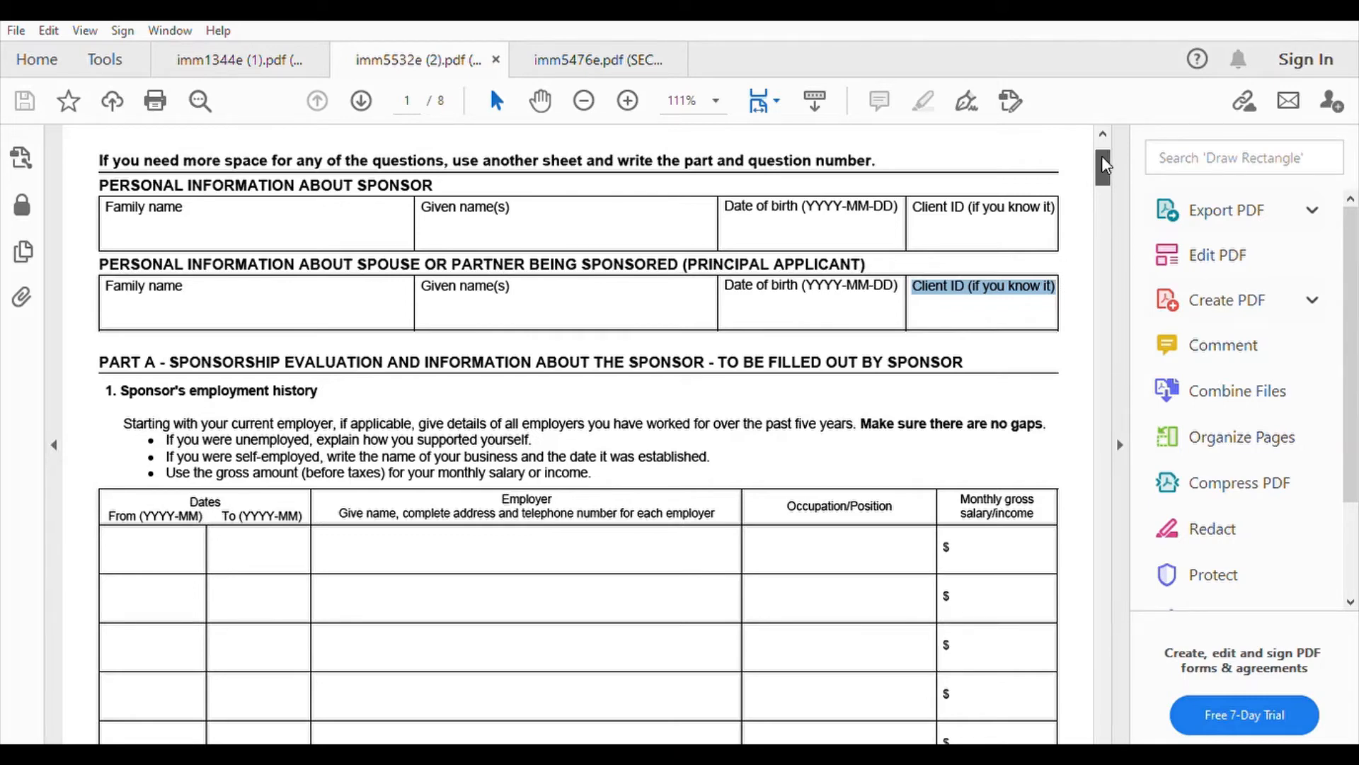
drag(1102, 156, 1102, 164)
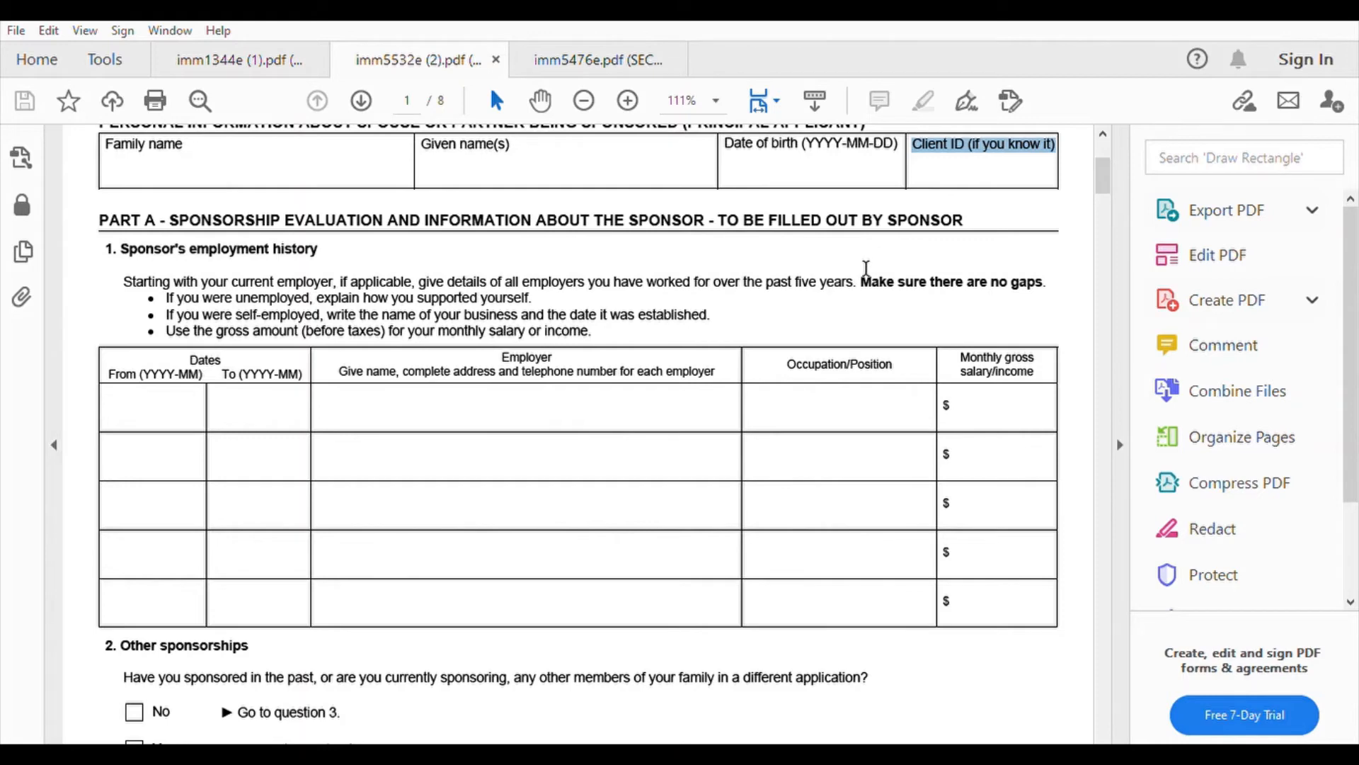
drag(862, 277, 1049, 275)
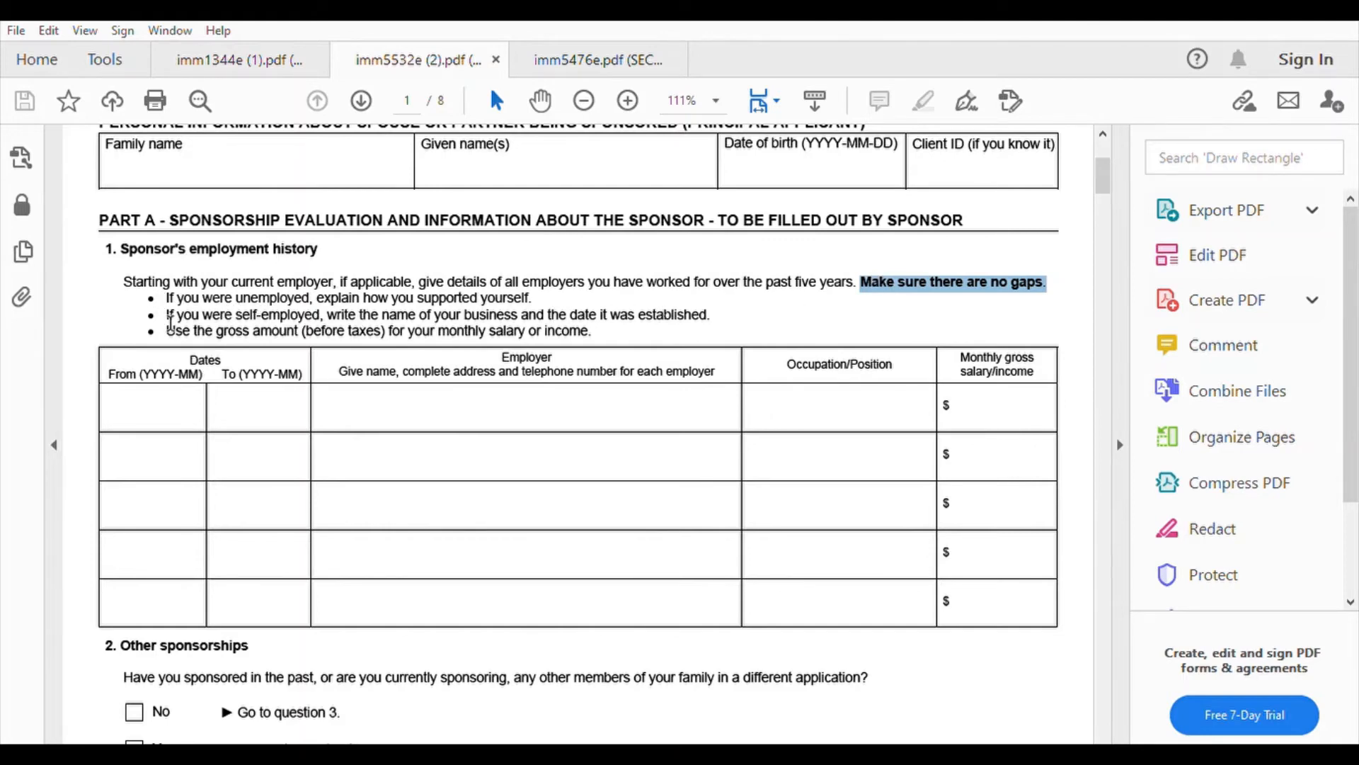
drag(165, 330, 396, 327)
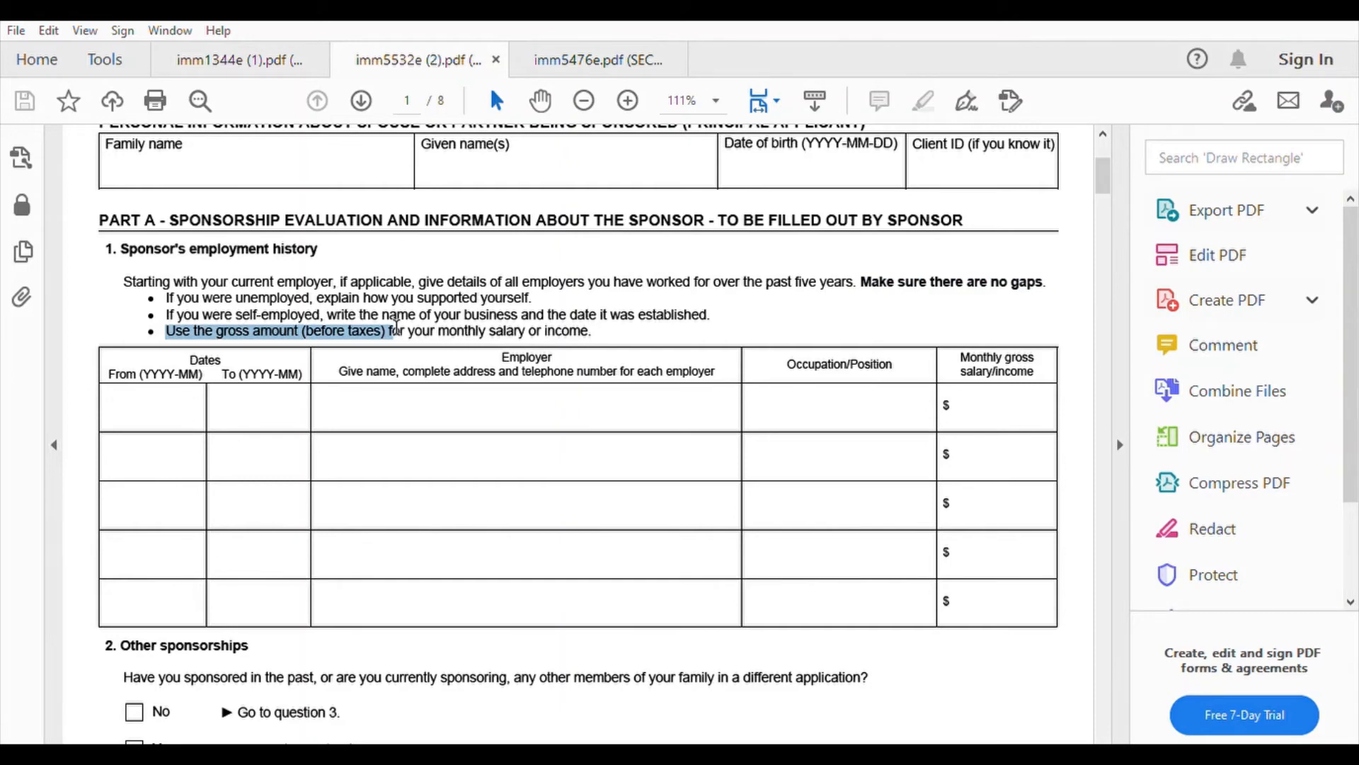
drag(395, 327, 626, 315)
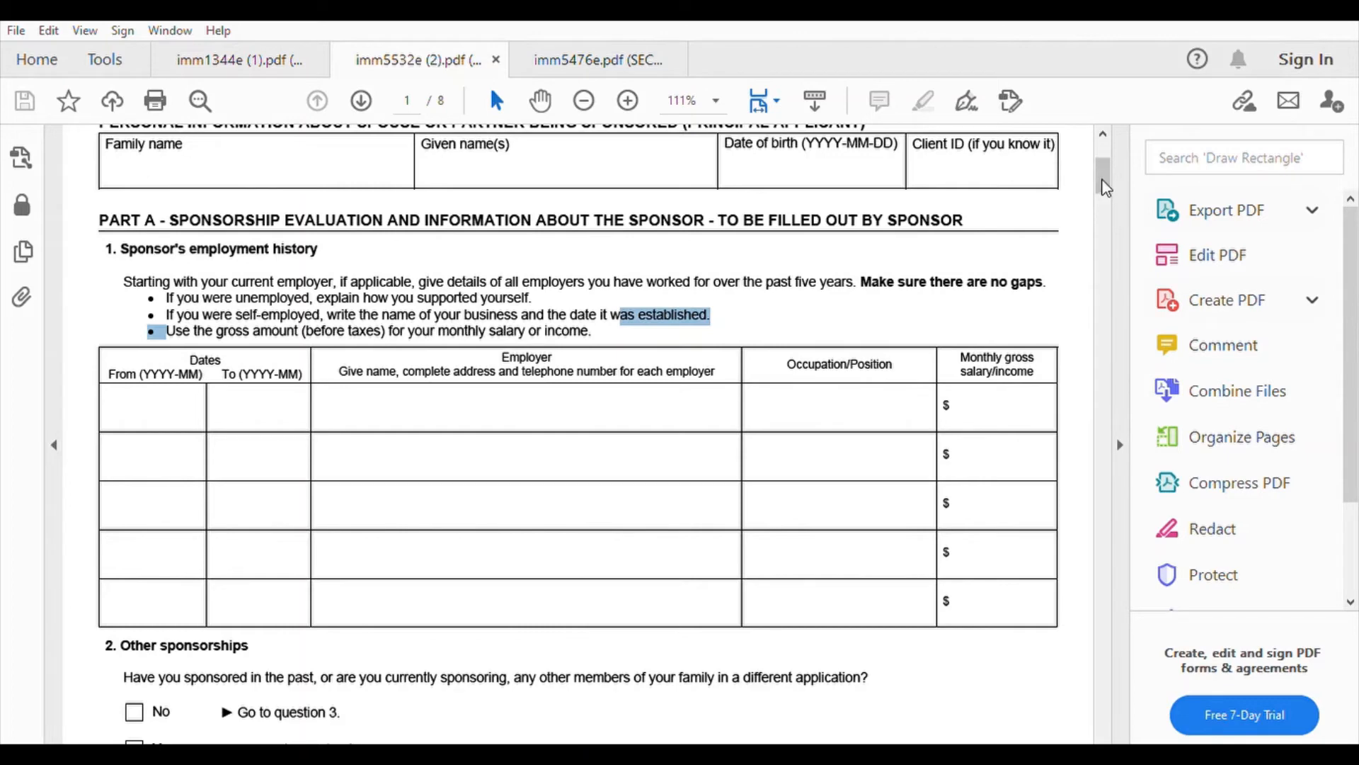
Step: Answer No to having sponsored other family members in Part A question 2
drag(1102, 175, 1105, 207)
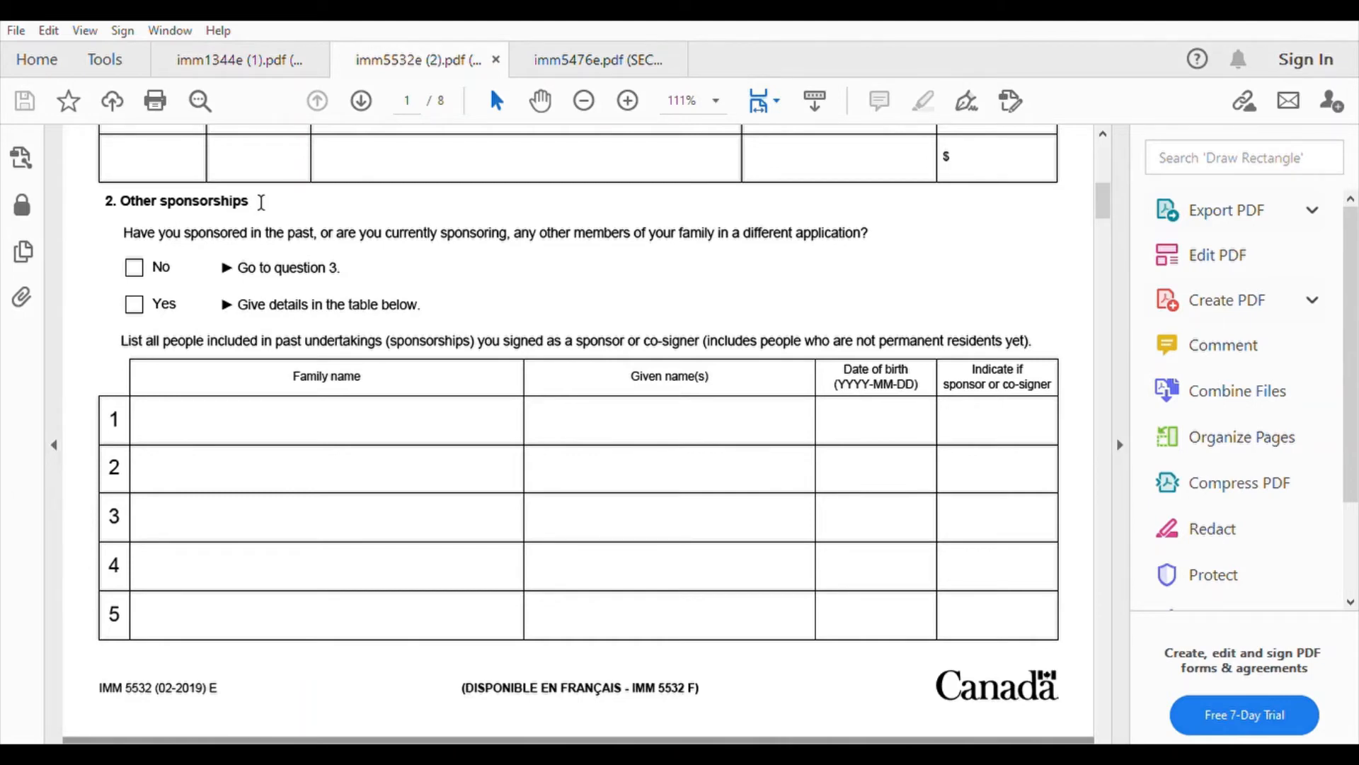
click(145, 259)
Step: Answer Yes to living in Canada now in Part A question 6
drag(1105, 182, 1104, 215)
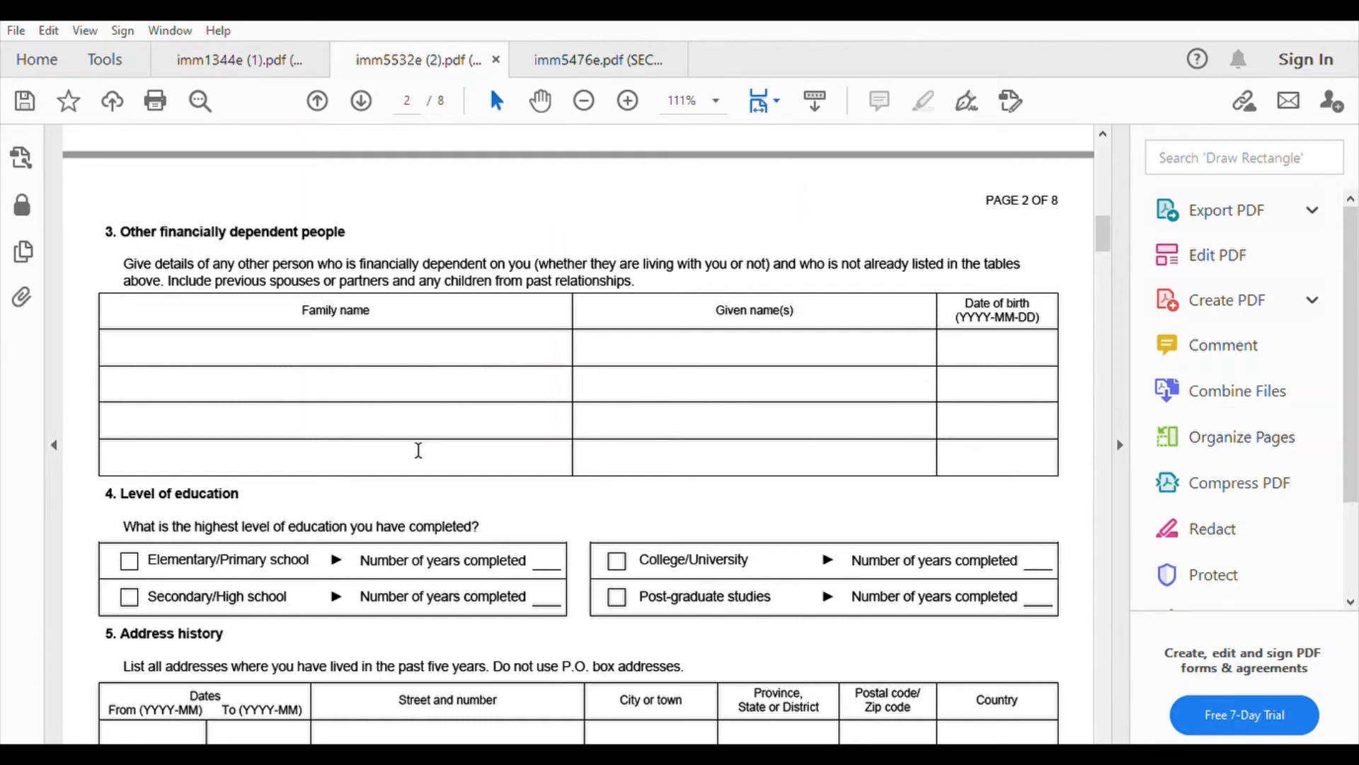
drag(1106, 231, 1107, 240)
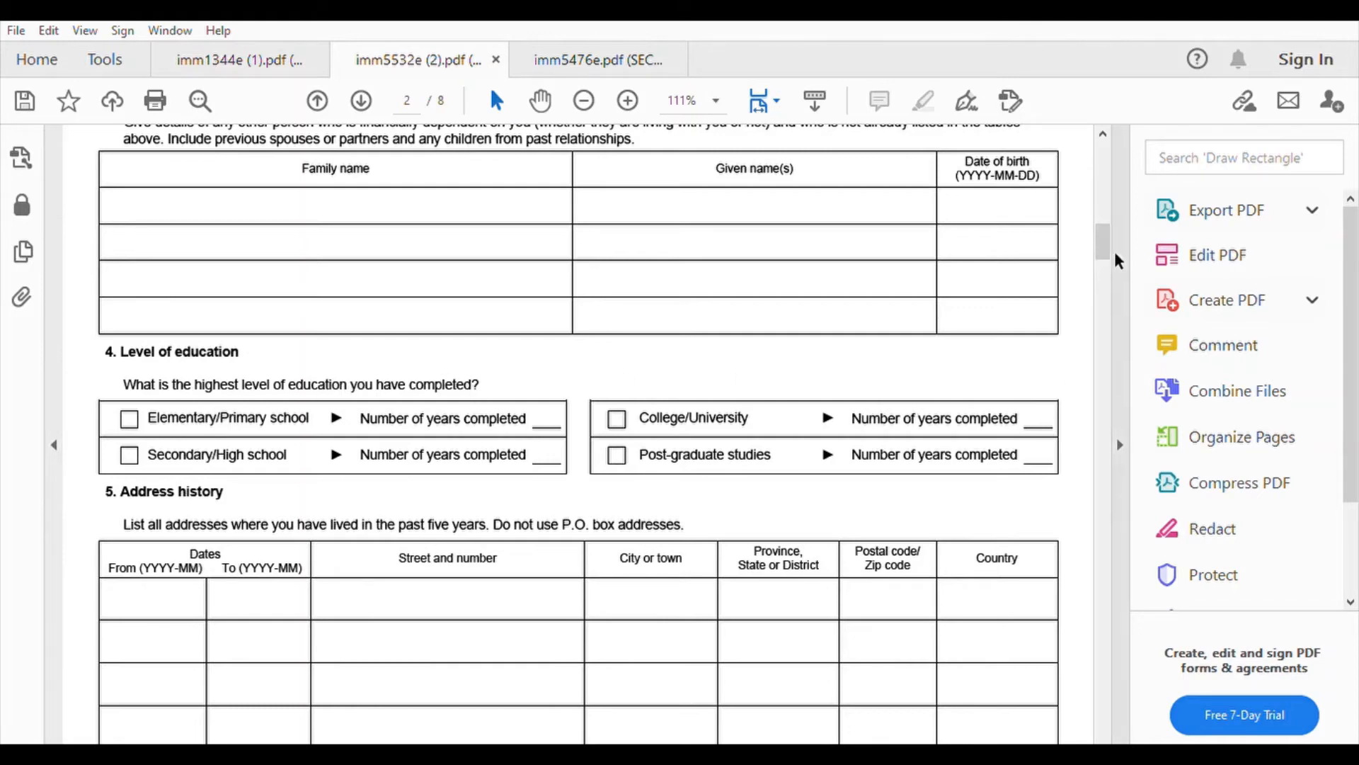
drag(1103, 231, 1107, 248)
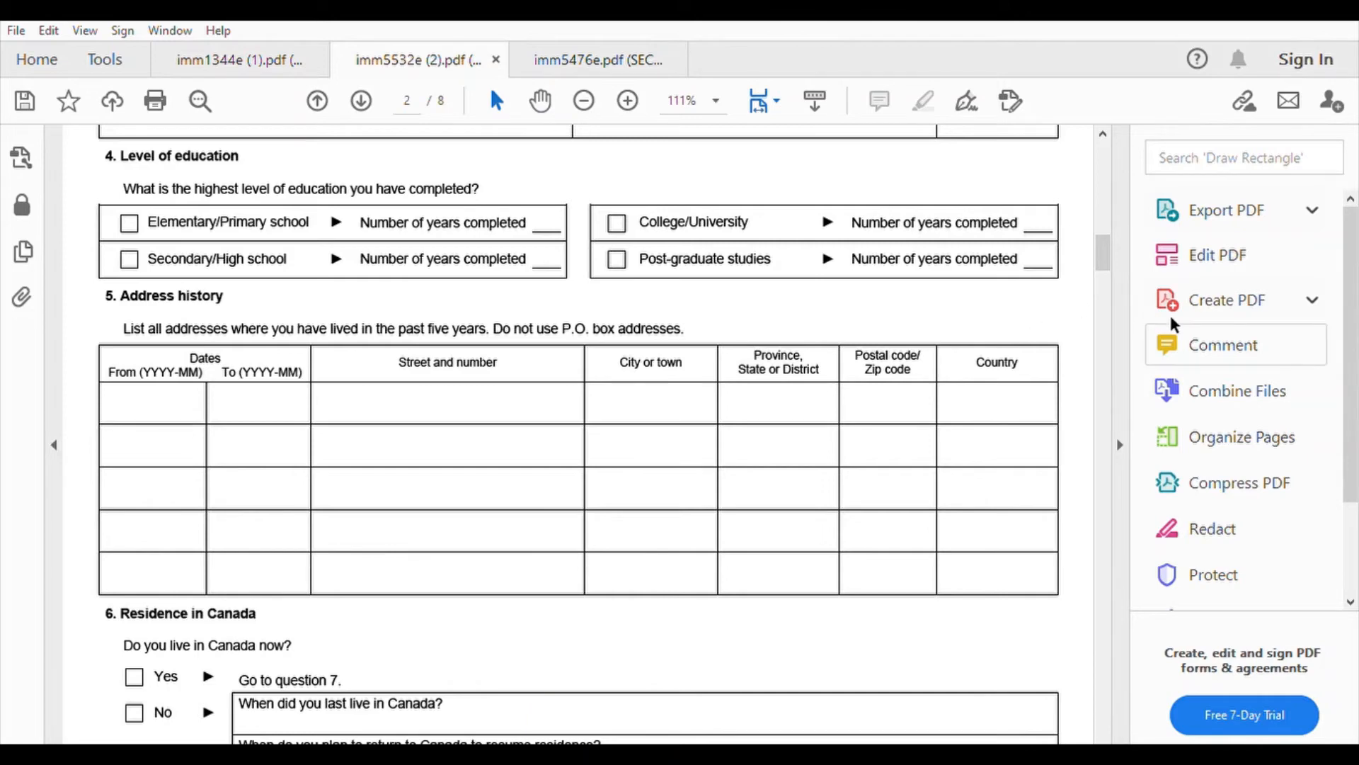
scroll(1102, 219, down, 4)
scroll(1102, 234, down, 4)
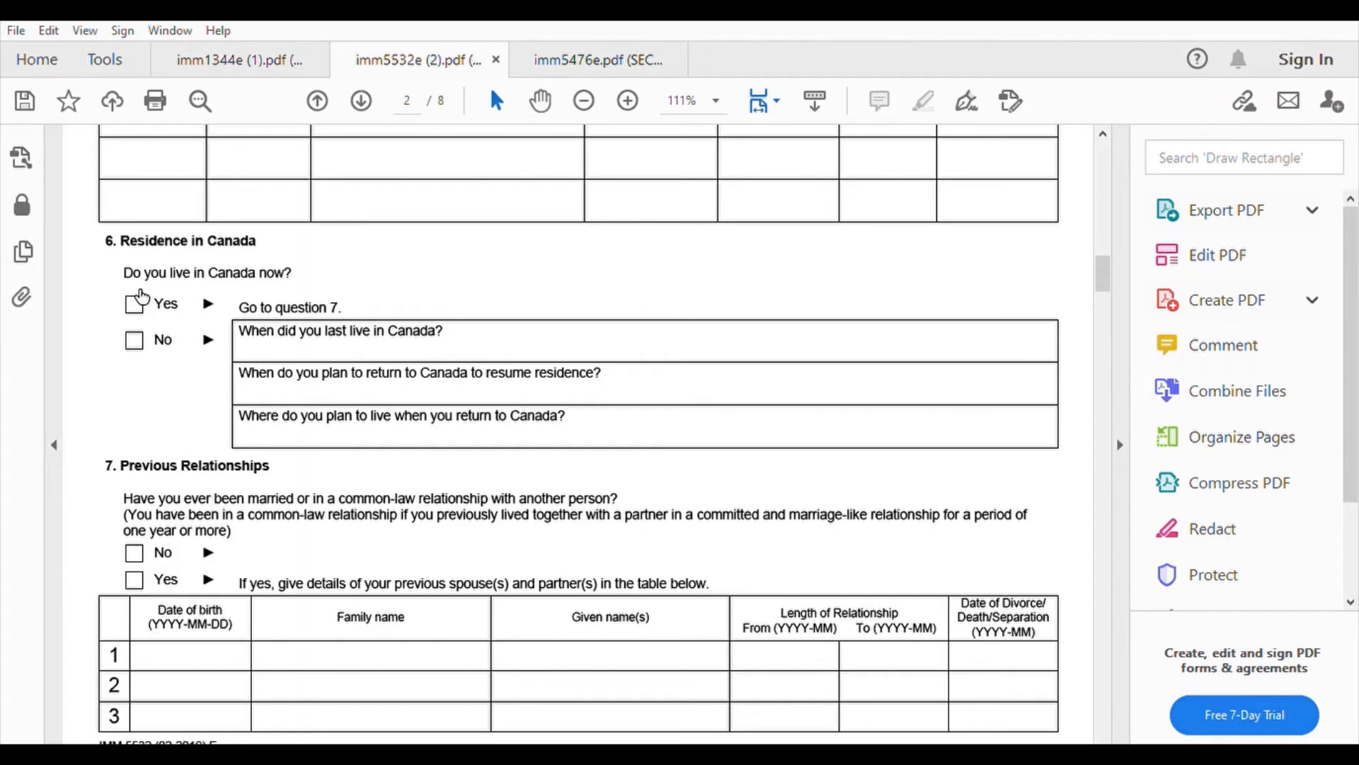
click(141, 297)
Step: Answer No to the sponsor's consent to disclose in question 8 and locate the sponsor's signature and date fields
drag(1100, 257, 1101, 273)
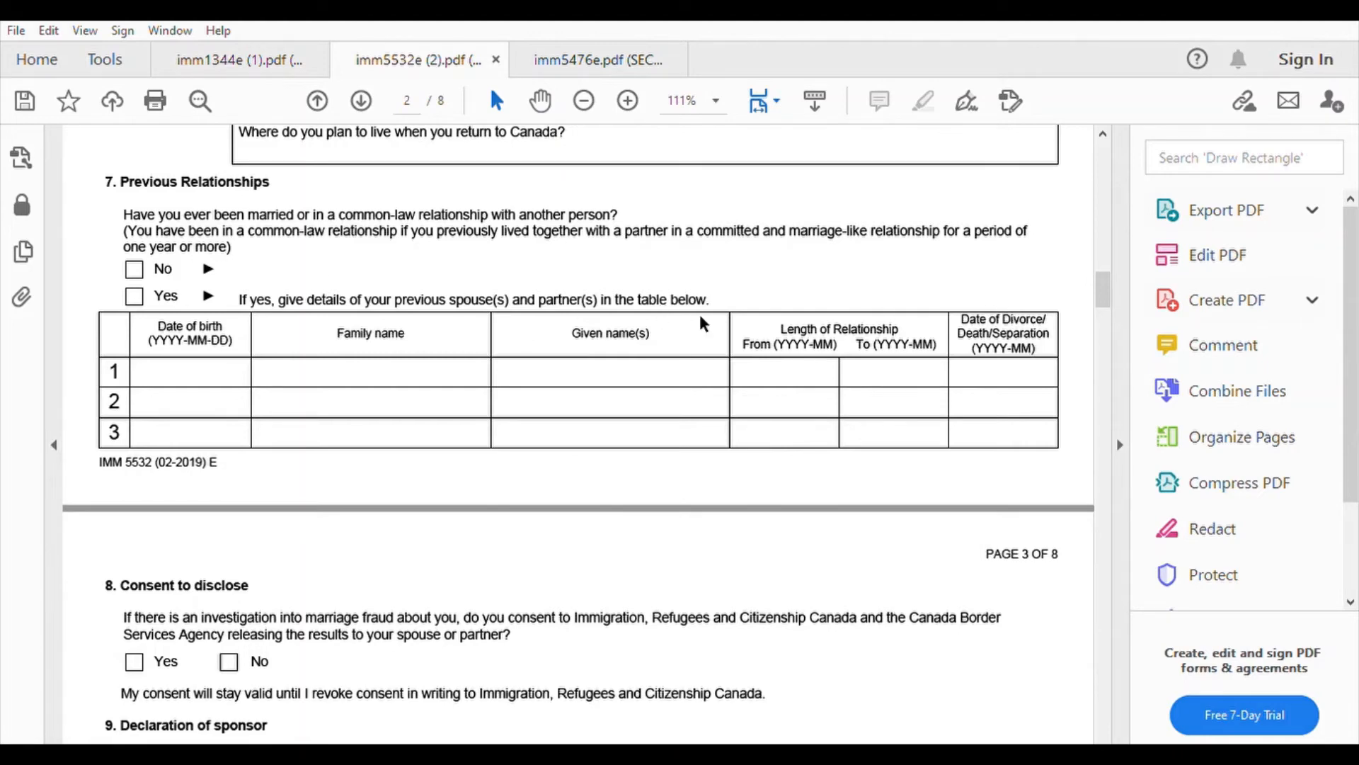
drag(1102, 283, 1104, 299)
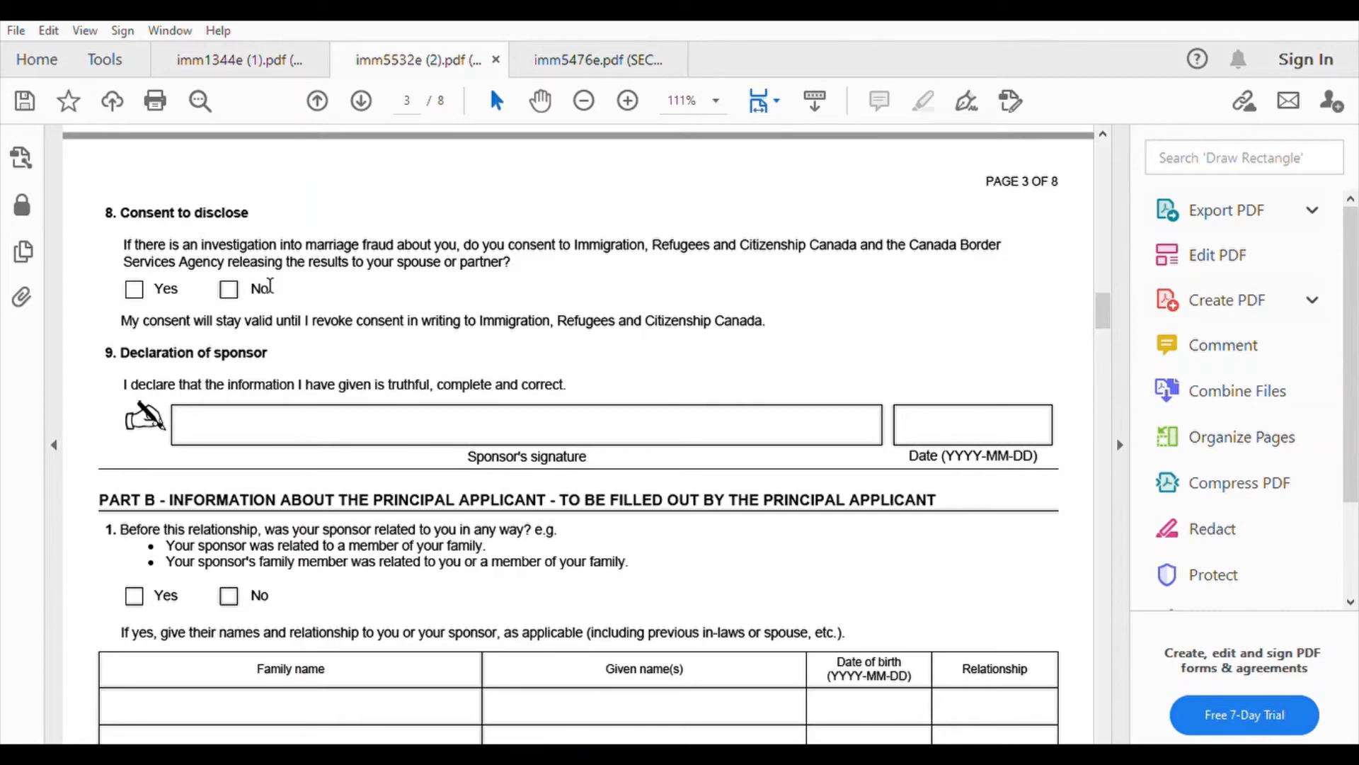
click(230, 285)
click(531, 425)
click(945, 411)
Step: Answer No in Part B question 1 about the sponsor being related to the applicant before the relationship
drag(1100, 302, 1110, 323)
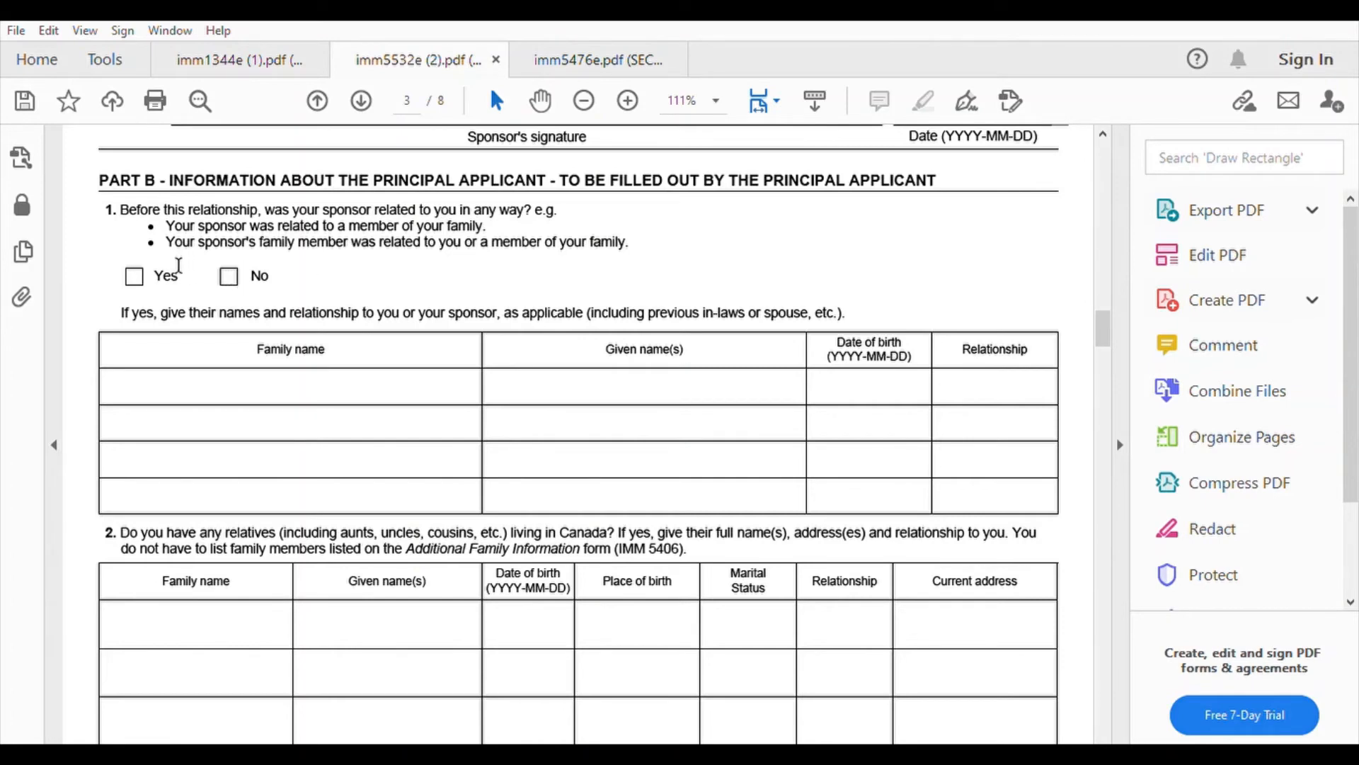
click(236, 263)
Step: Review Part B's questions on relatives in Canada and previous relationships, through the consent and applicant's declaration
scroll(1105, 295, down, 3)
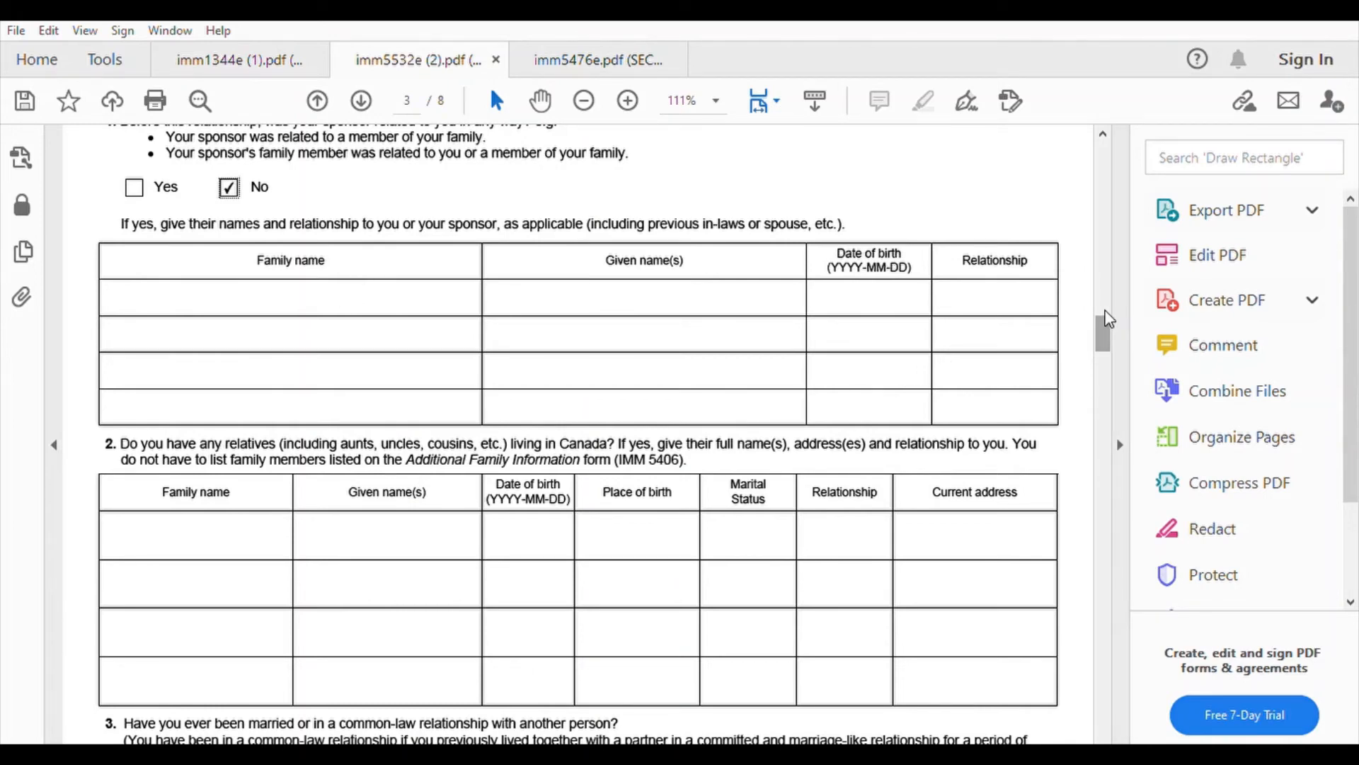
scroll(1103, 313, down, 3)
drag(1103, 316, 1104, 321)
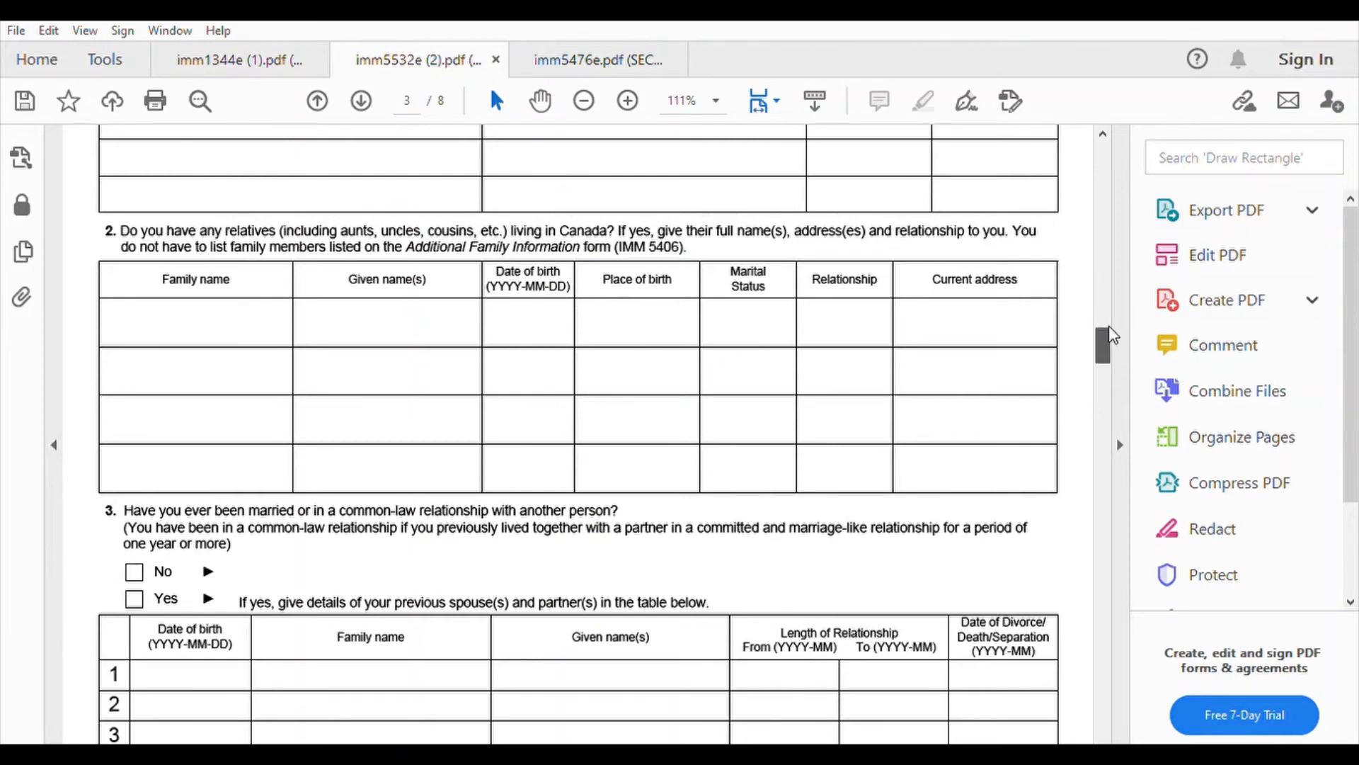
drag(1109, 333, 1112, 347)
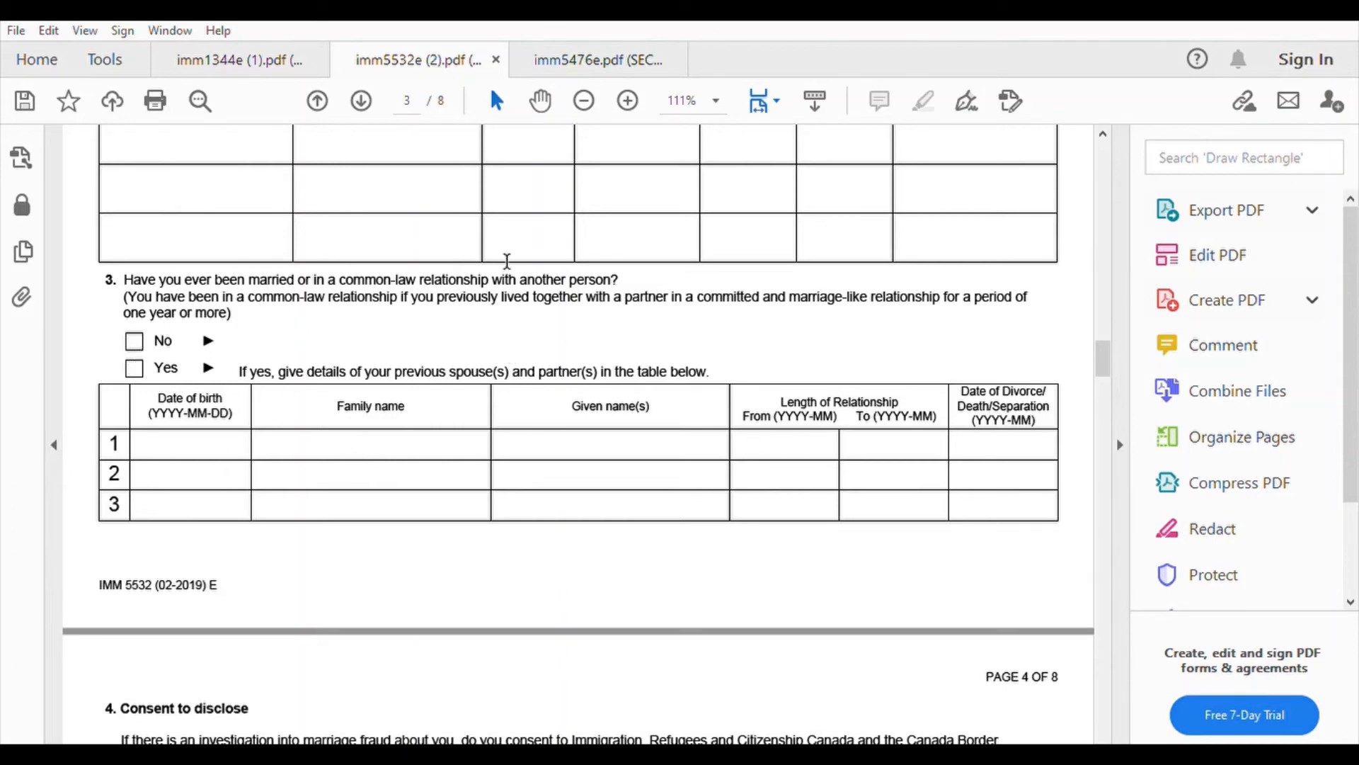
drag(1102, 334, 1107, 376)
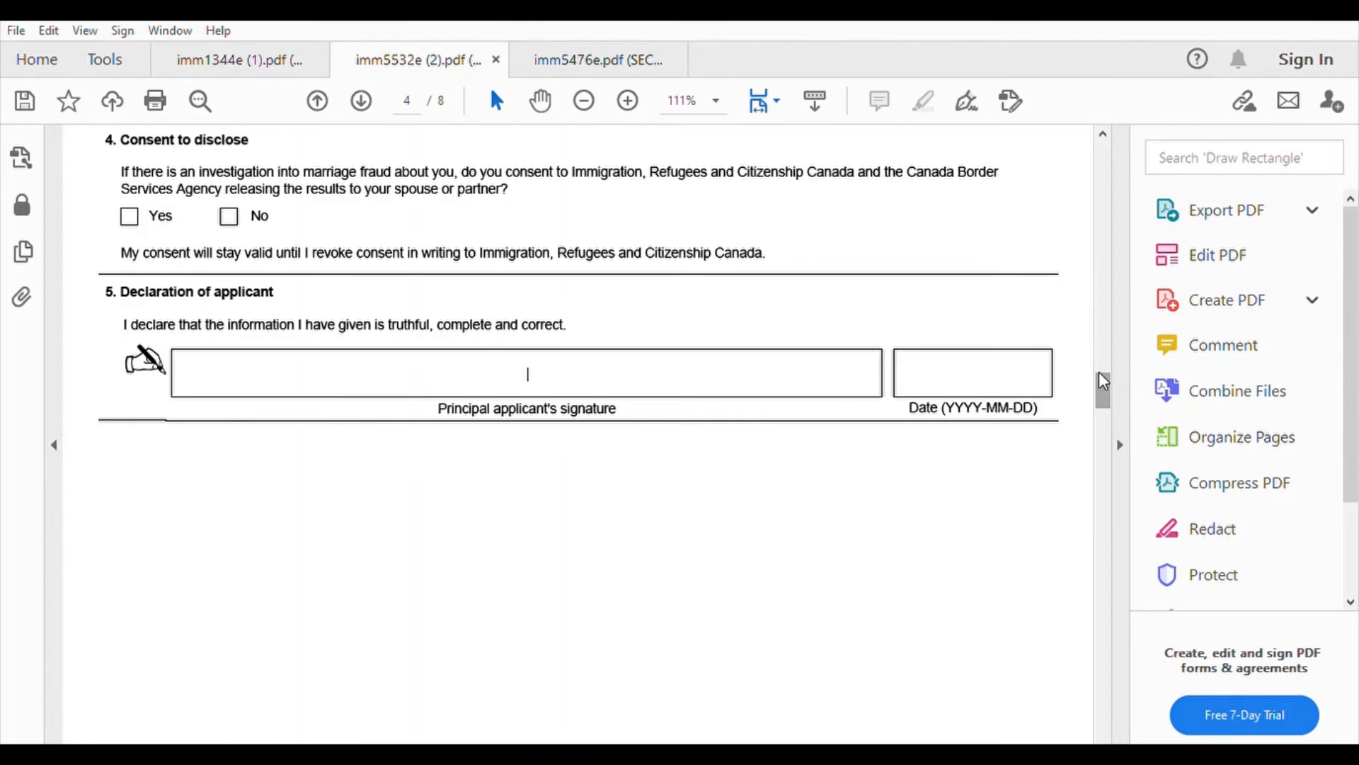
Step: Review Part C questions 1 to 3 on the first meeting, contact before meeting and living together
drag(1099, 372, 1102, 453)
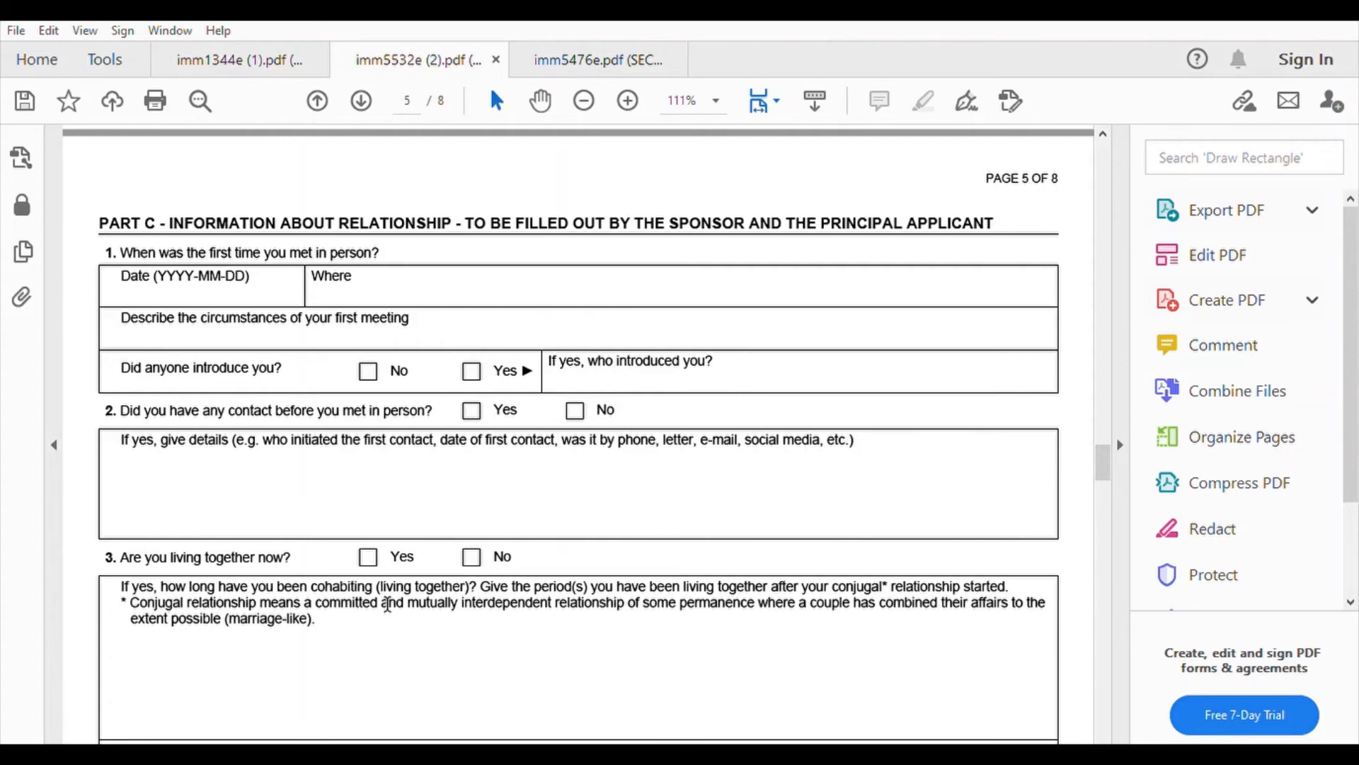
click(195, 289)
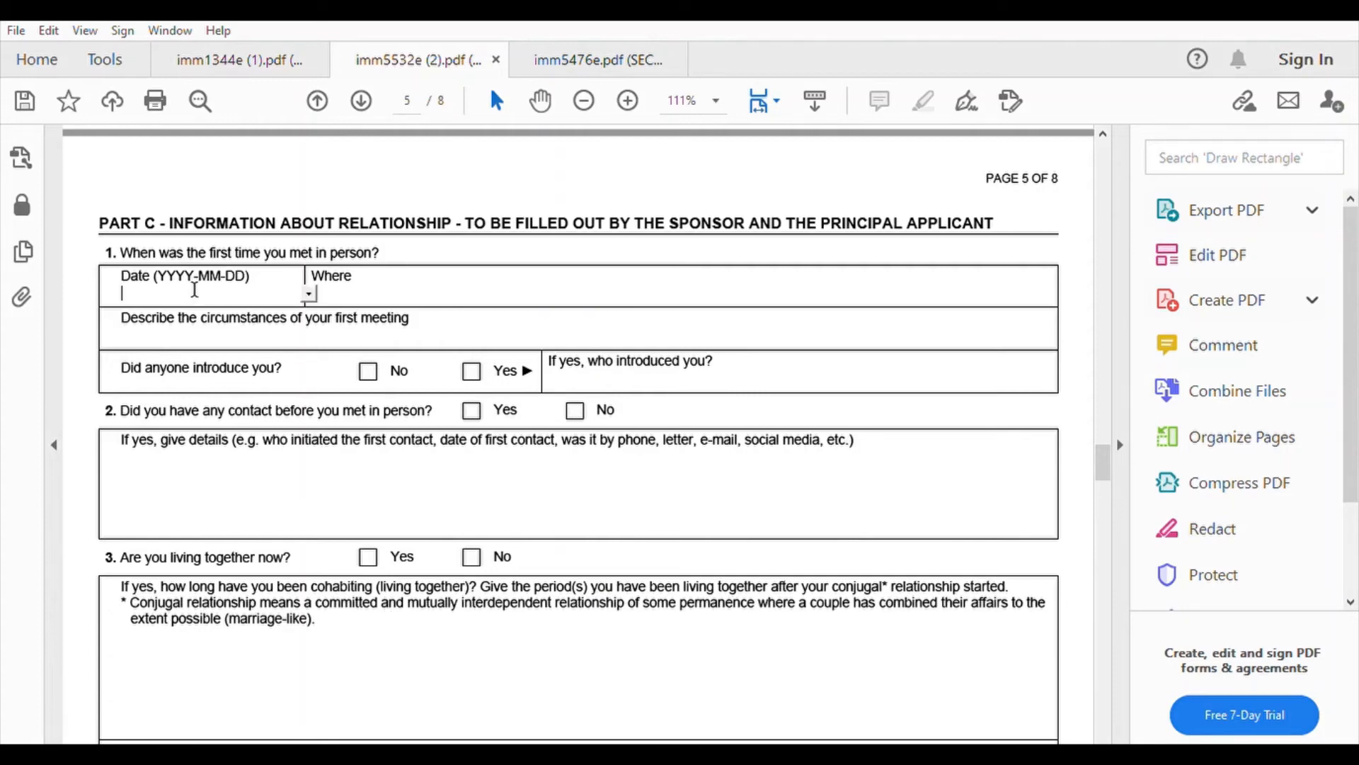
click(361, 279)
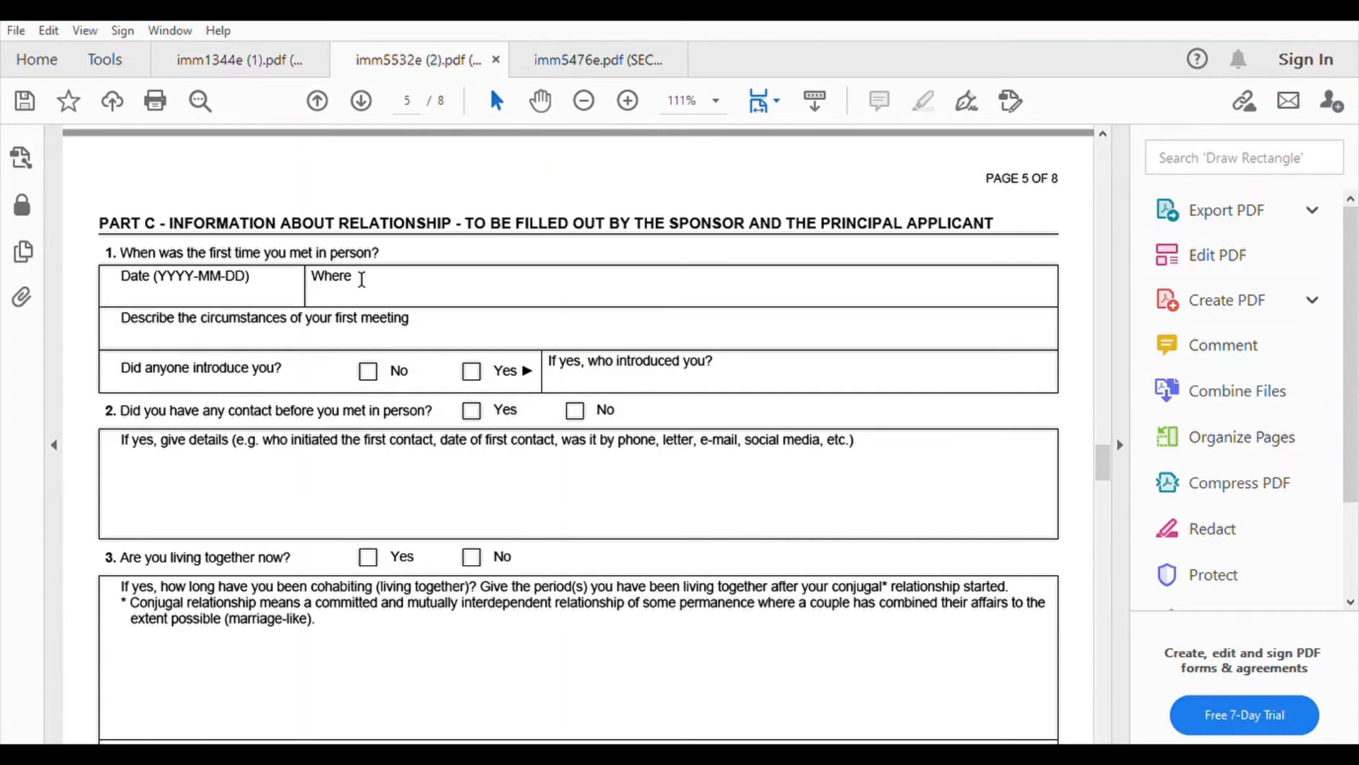
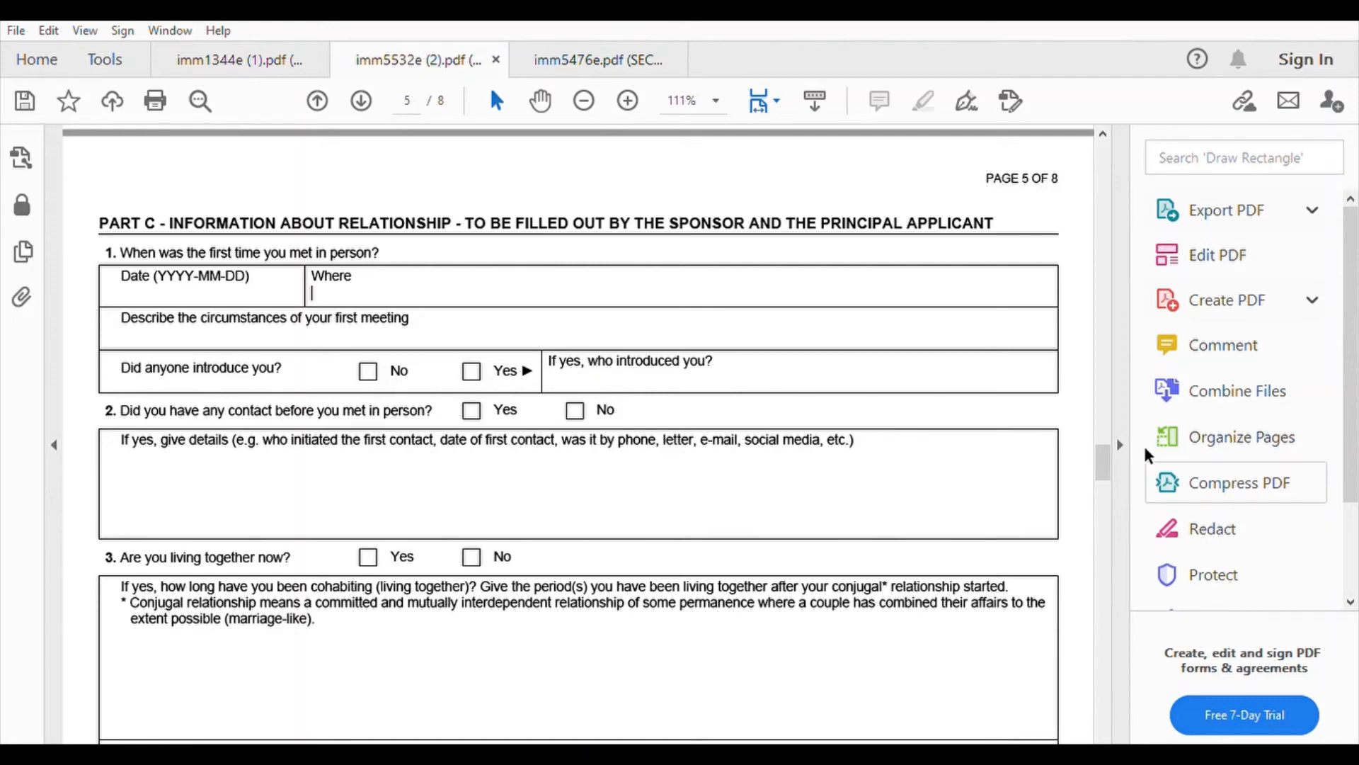
drag(1104, 445, 1103, 458)
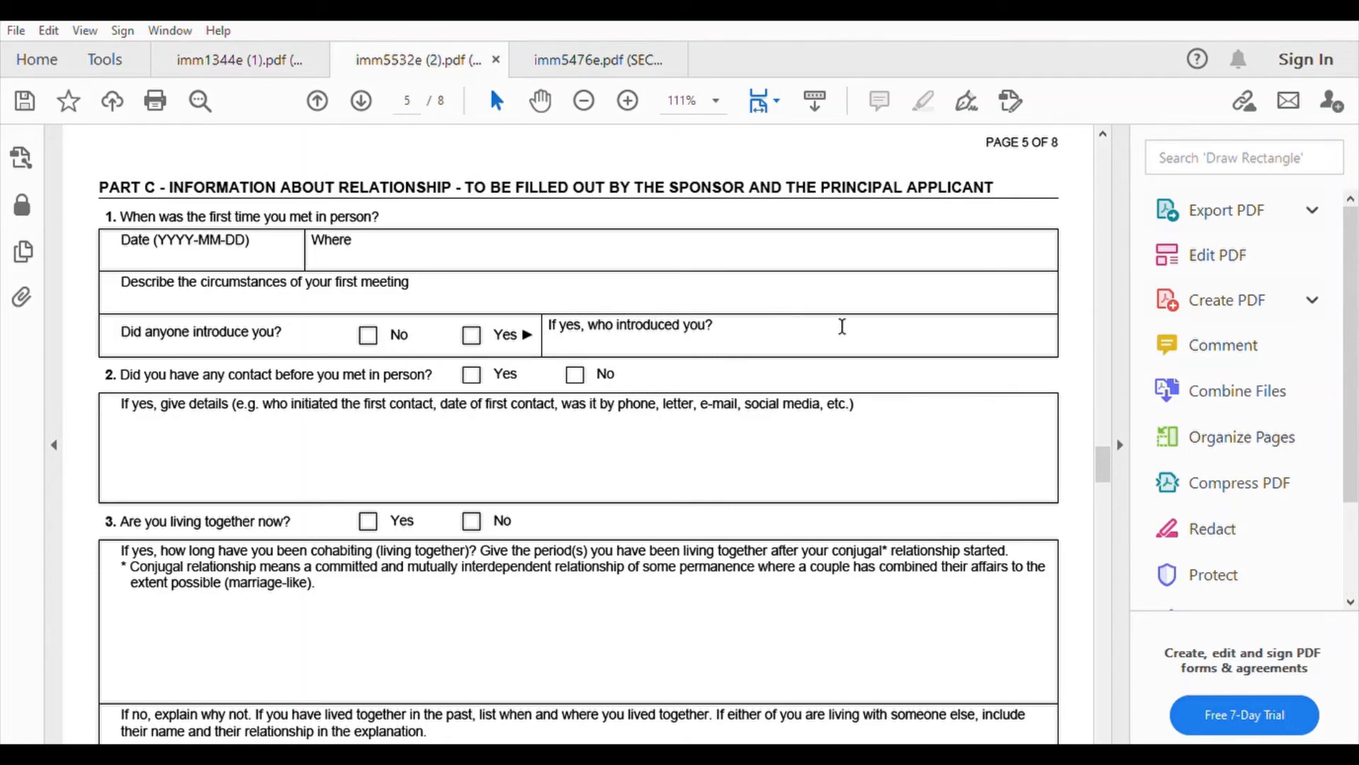
drag(1102, 450, 1101, 448)
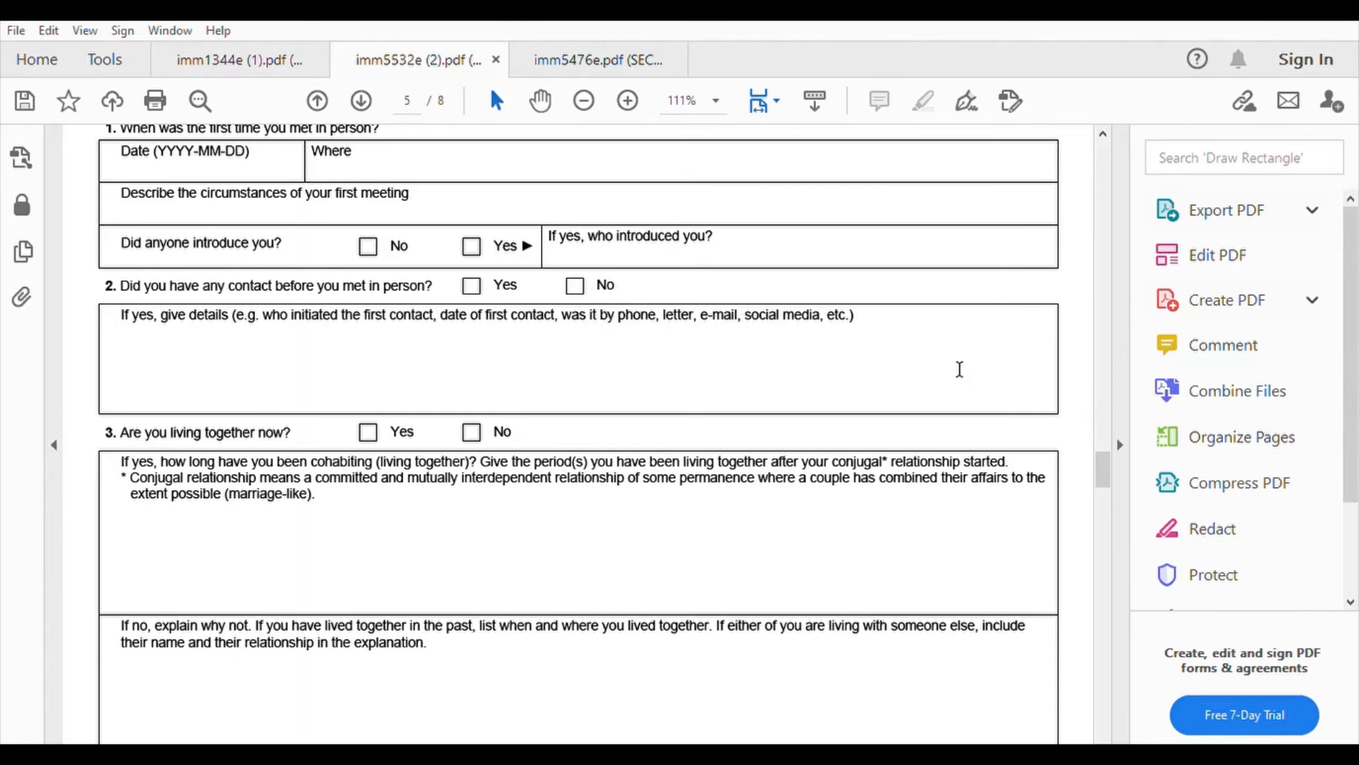
scroll(1096, 443, down, 1)
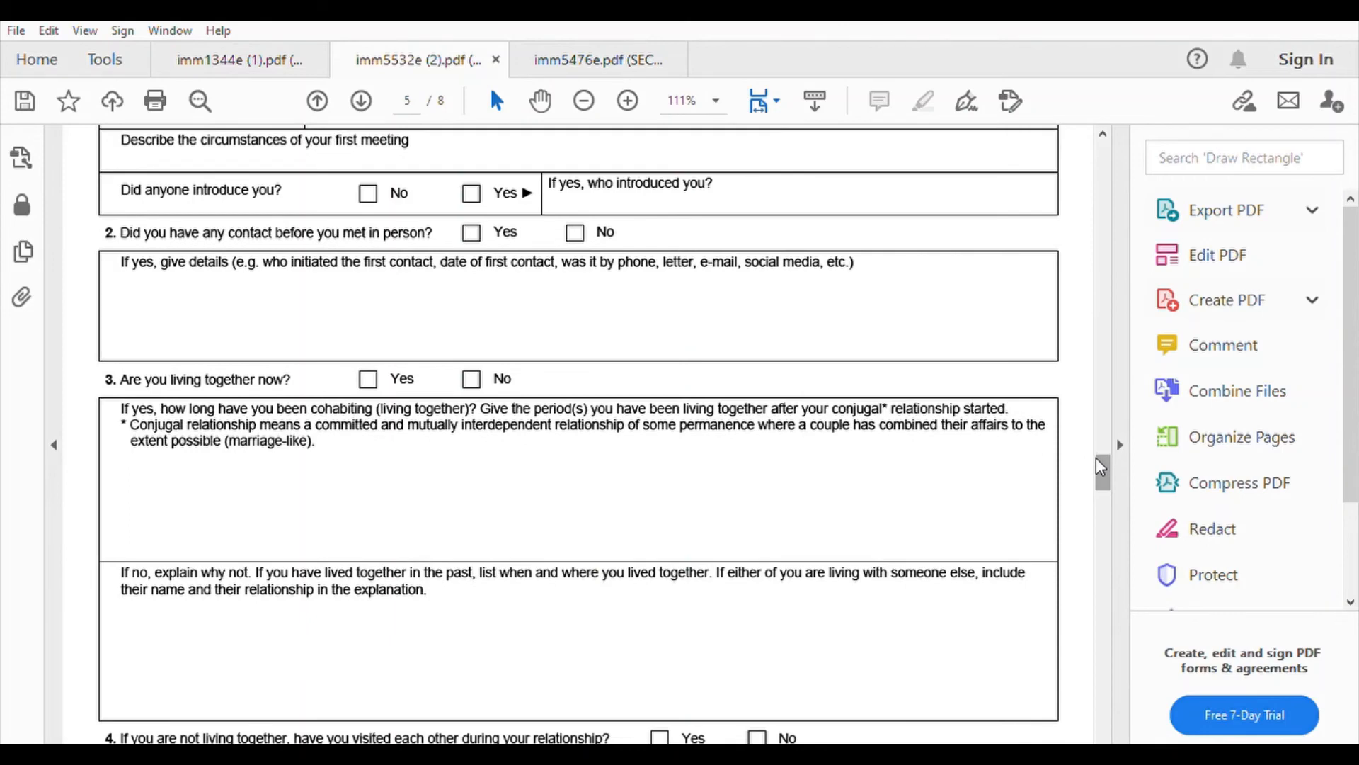
drag(1096, 459, 1096, 468)
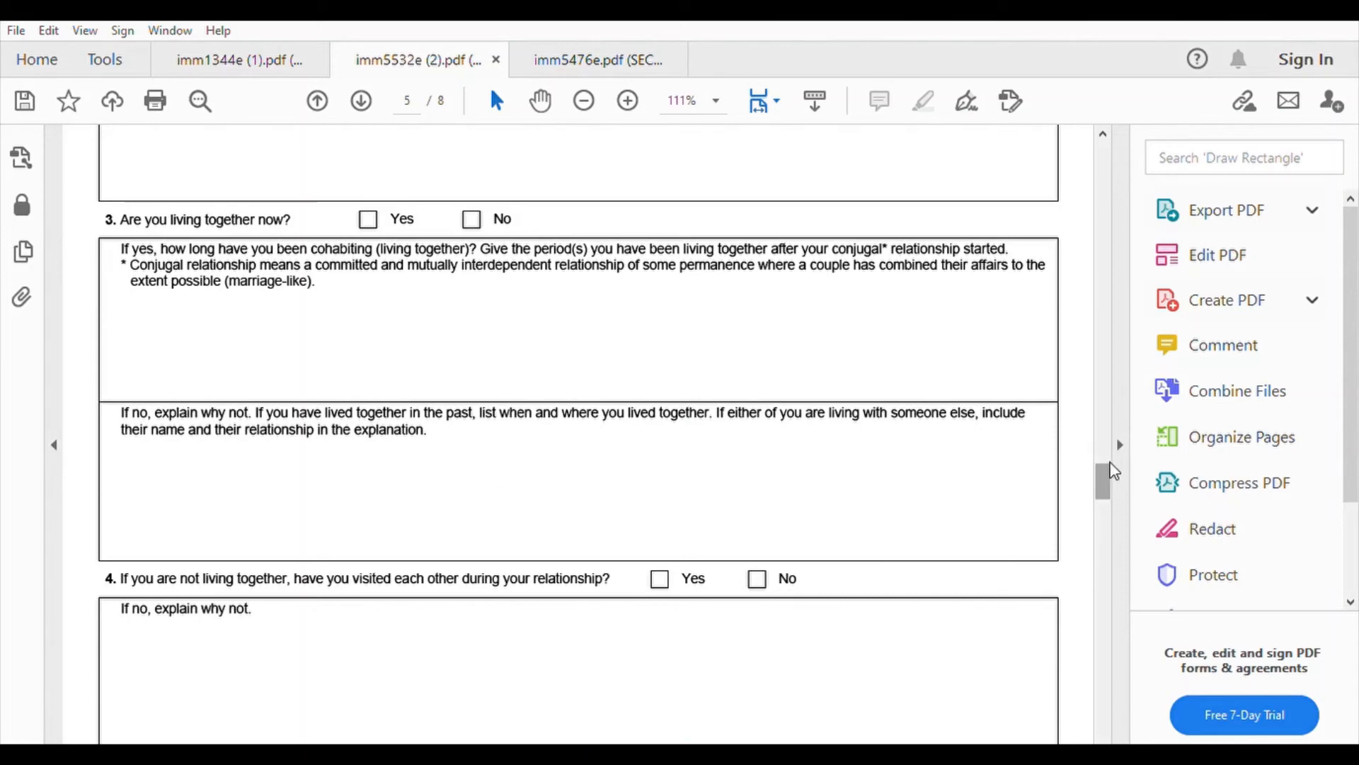
Step: Answer Yes in Part C question 4 to having visited each other during the relationship
drag(1113, 470, 1114, 489)
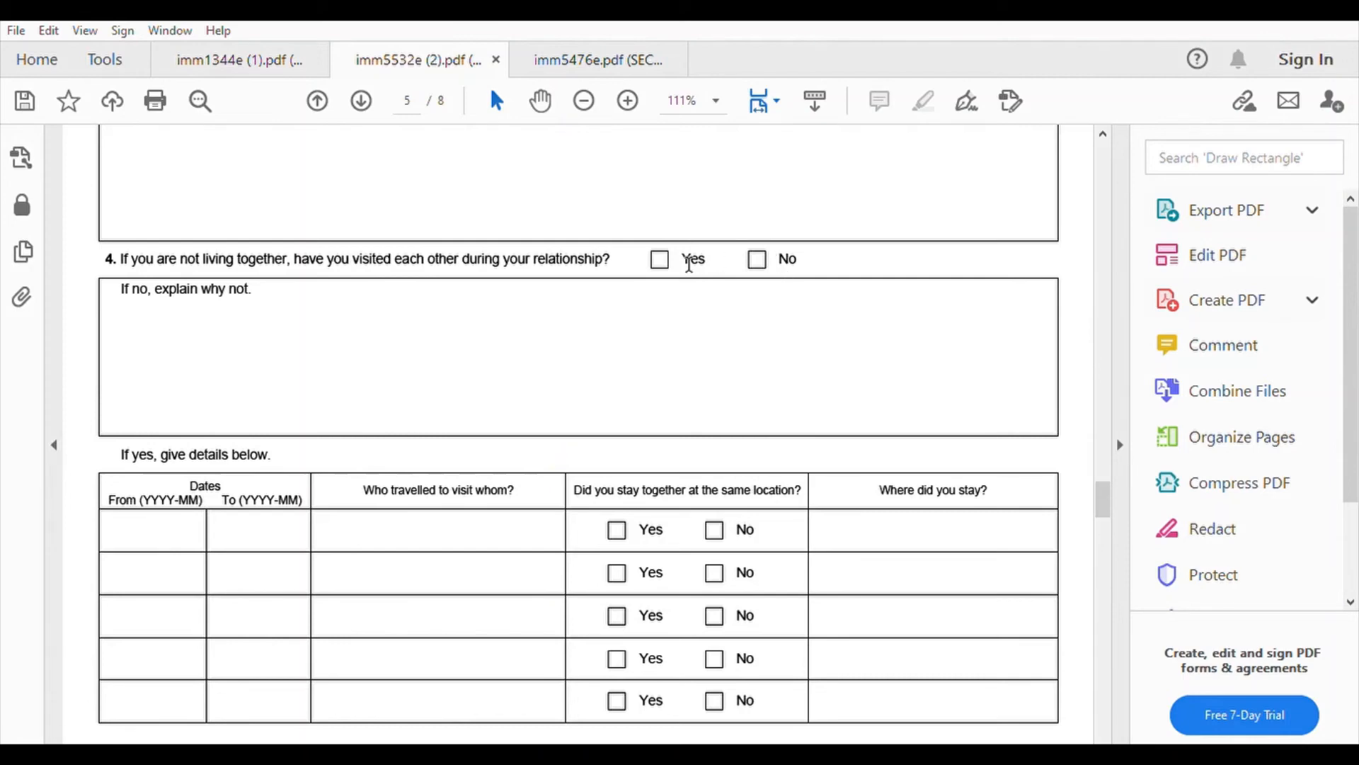
click(660, 259)
Step: Review the visit details table and questions 5 to 7 on languages, communication and who knows about the relationship
drag(1096, 482, 1100, 488)
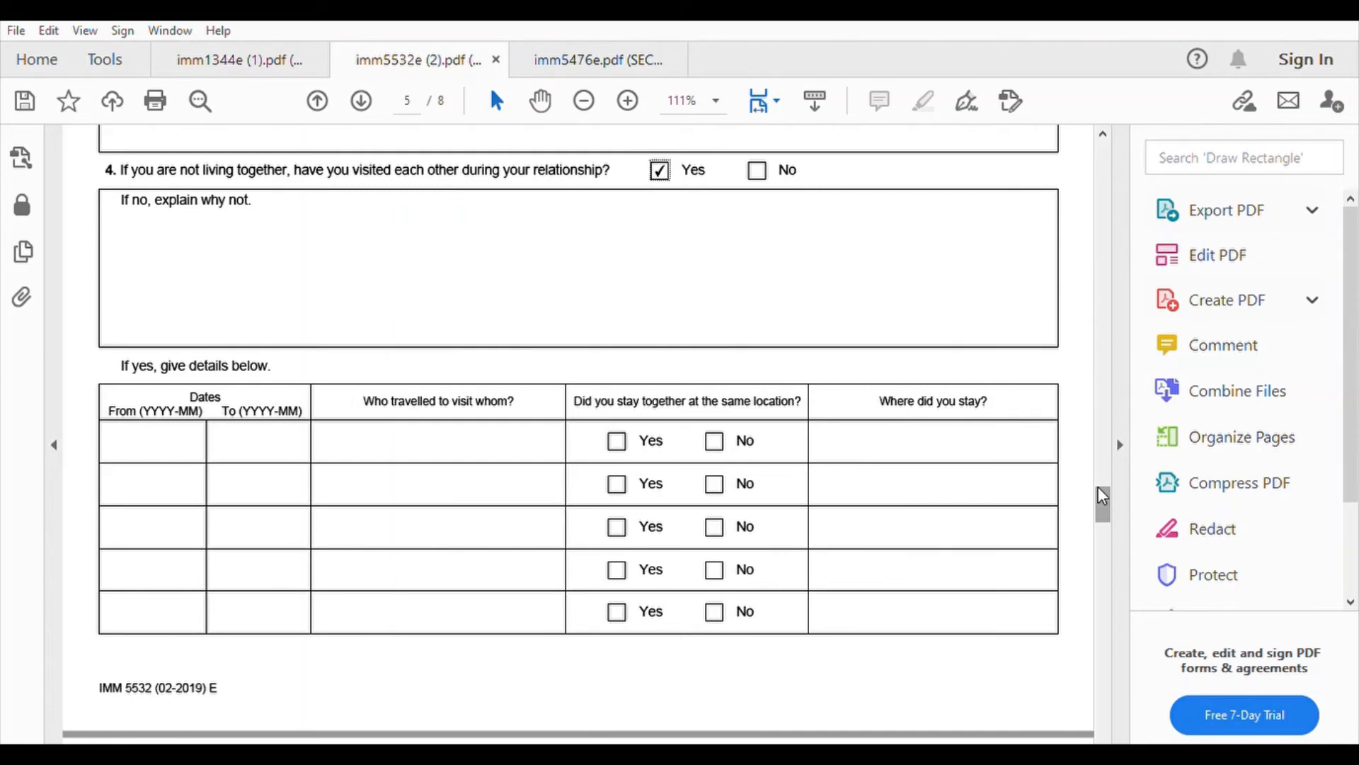
drag(1098, 488, 1098, 492)
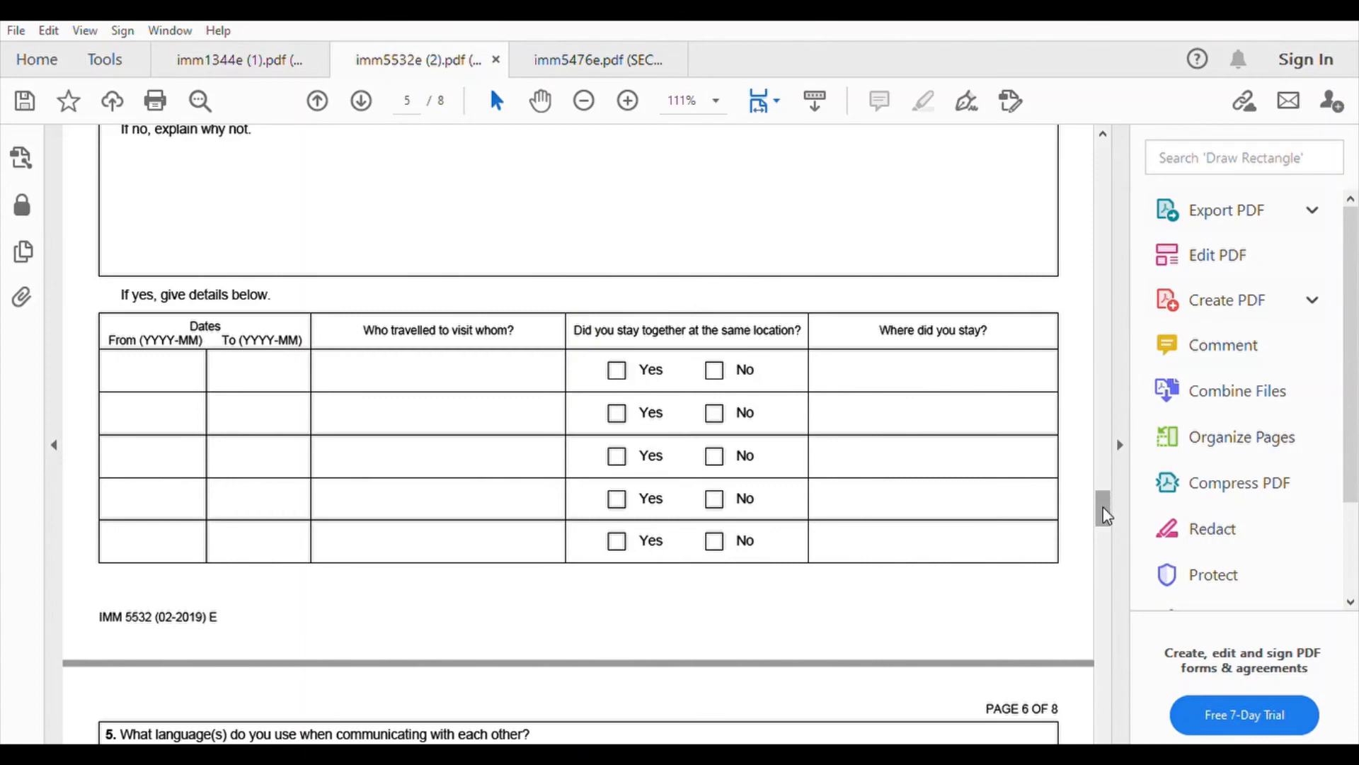
drag(1106, 503, 1106, 527)
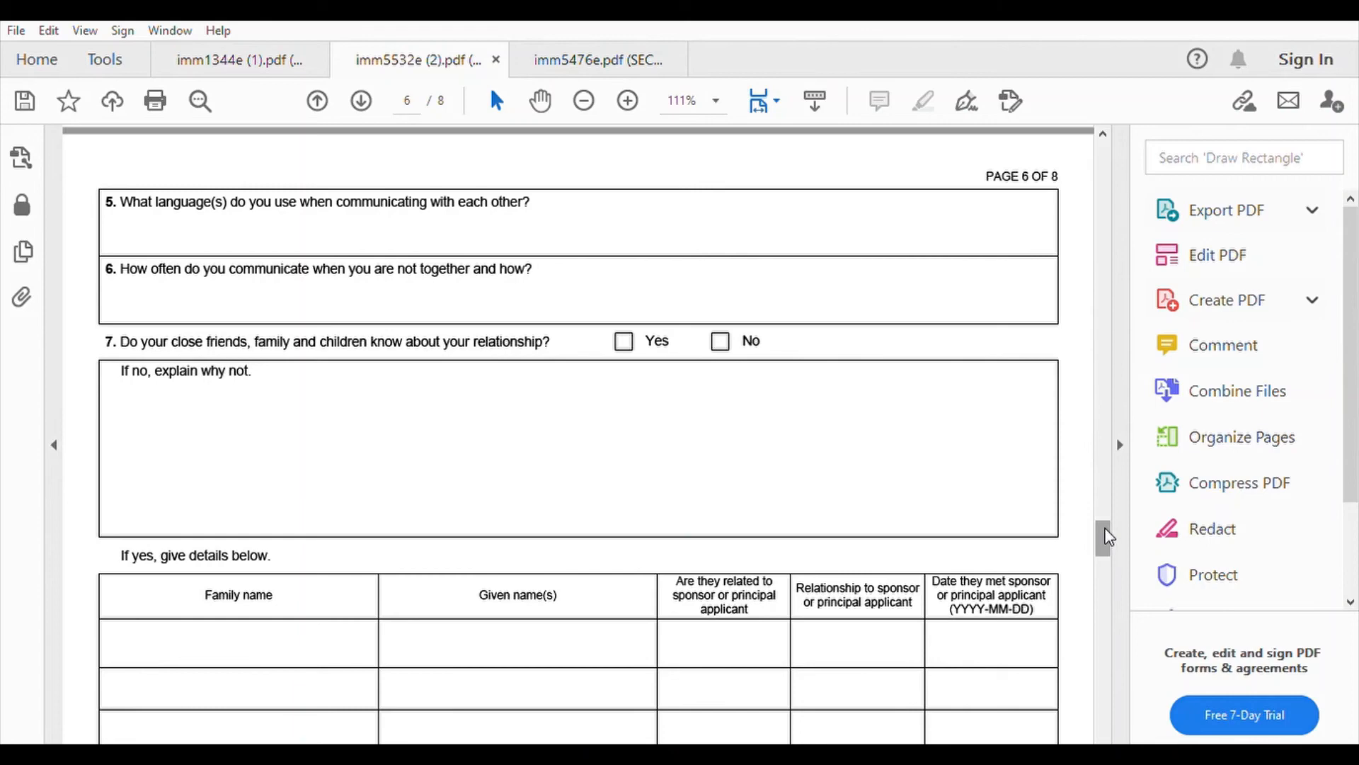
drag(1108, 537, 1109, 541)
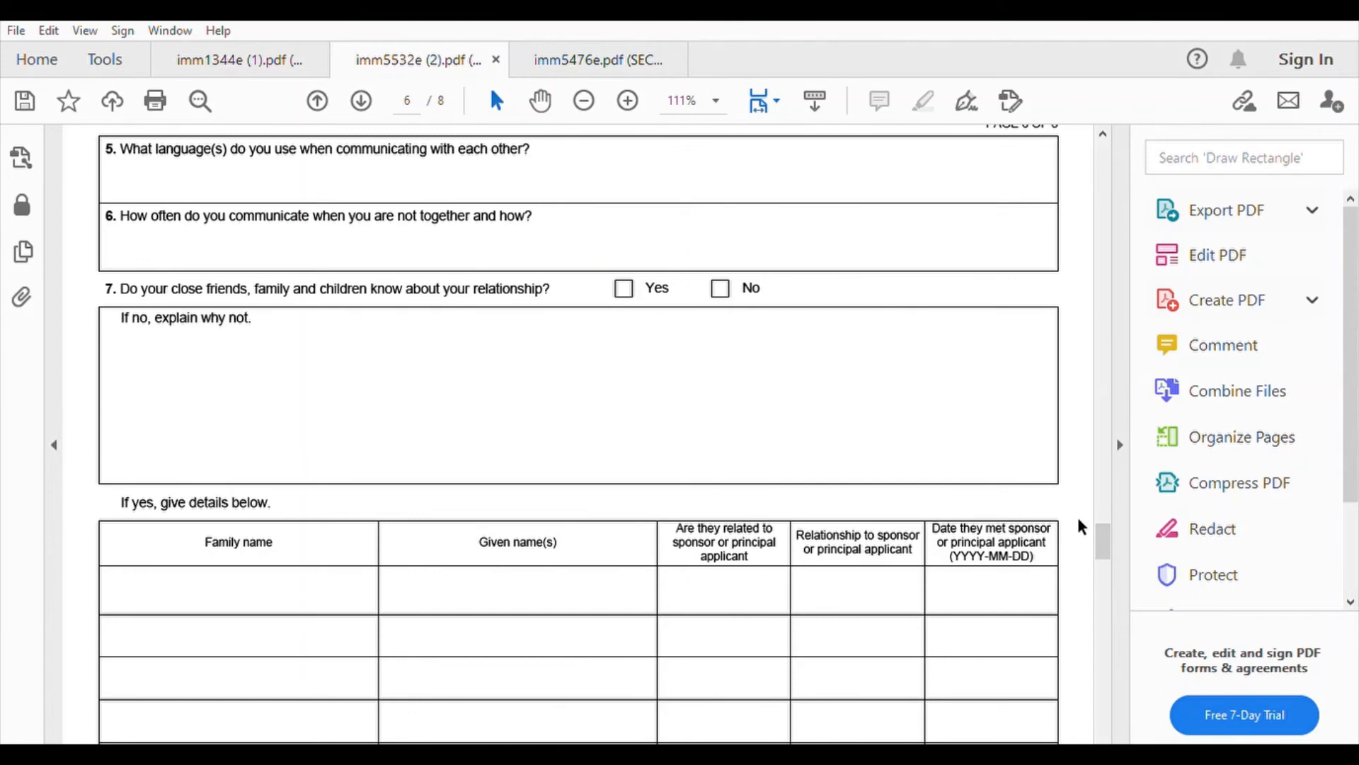
Step: Go through the first-row fields of the question 7 table for friends and family who know about the relationship
drag(1103, 522, 1105, 553)
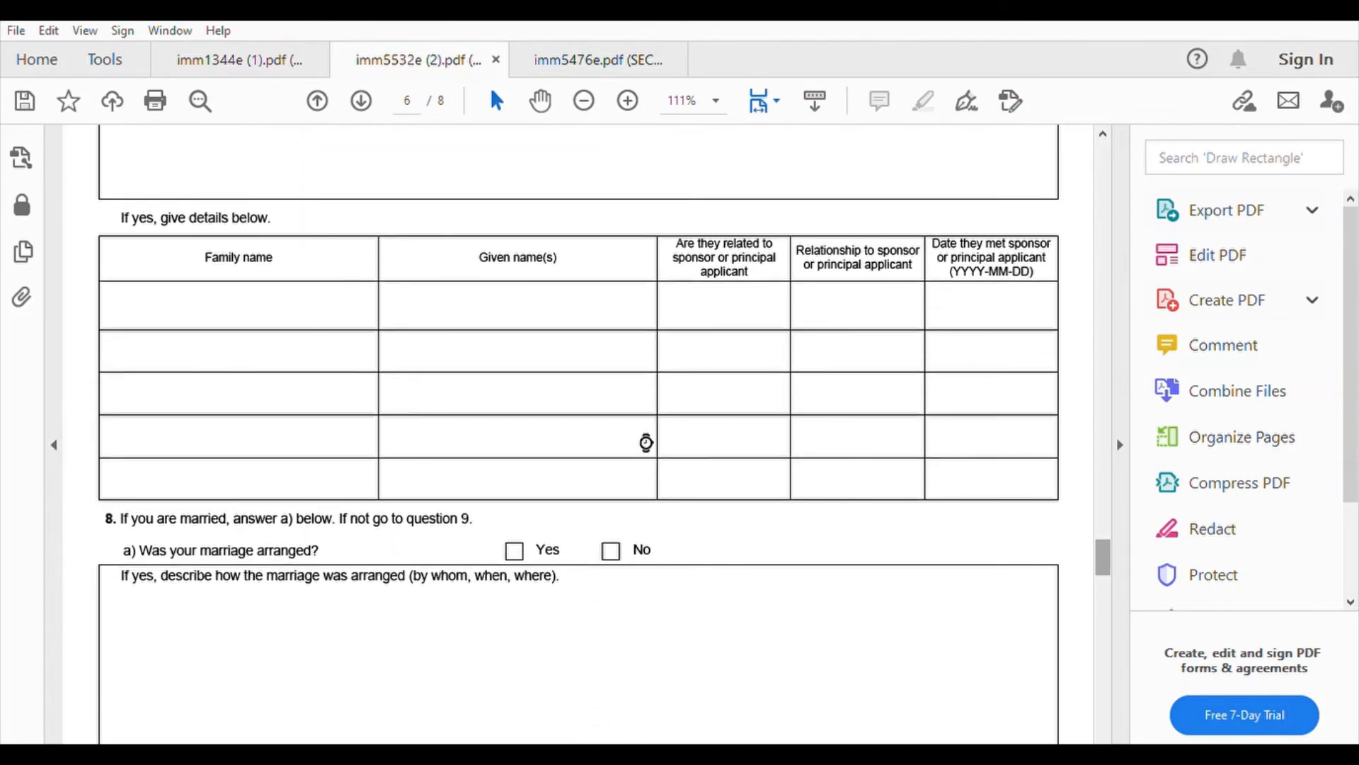
click(260, 288)
click(487, 305)
click(777, 293)
click(948, 283)
Step: Review question 8 on an arranged marriage and question 9 on formal ceremonies, down to its details table
scroll(1109, 542, down, 2)
drag(1108, 543, 1109, 555)
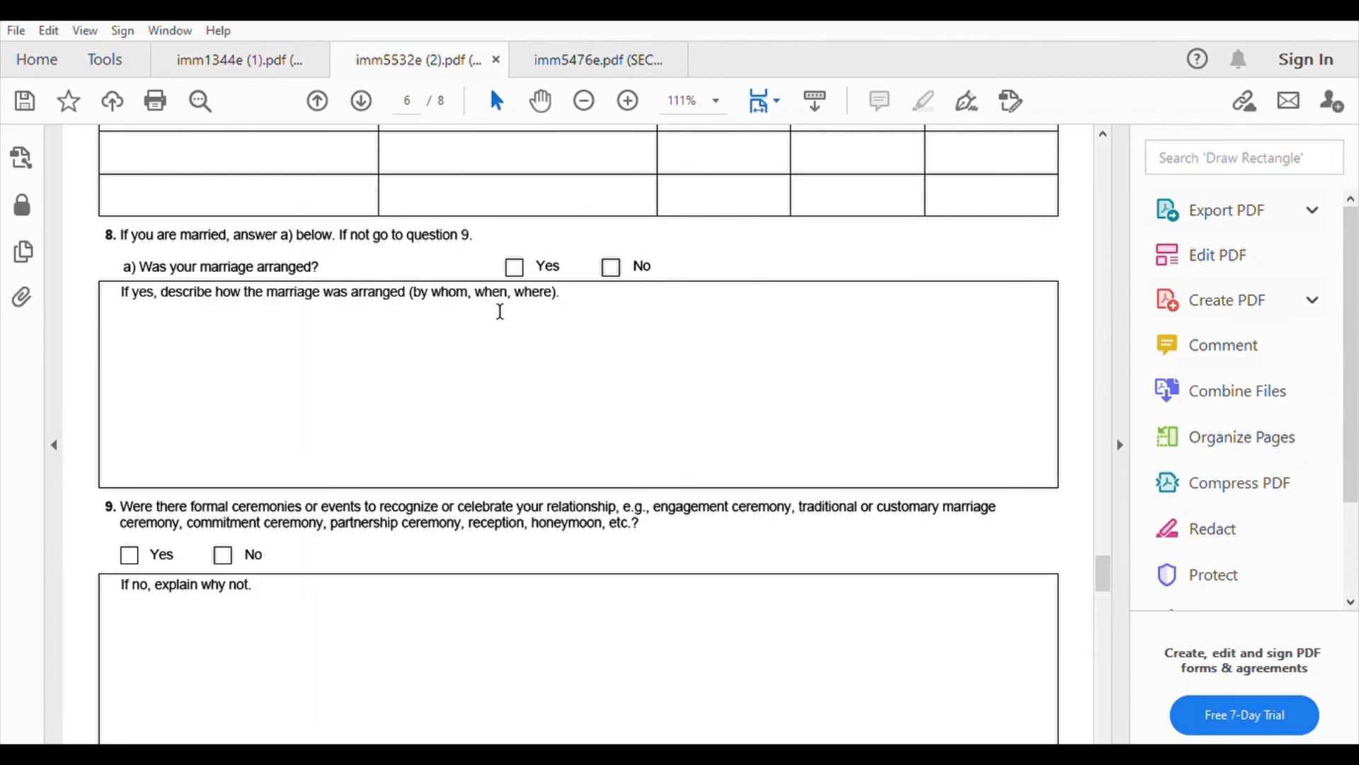
drag(1098, 546, 1099, 557)
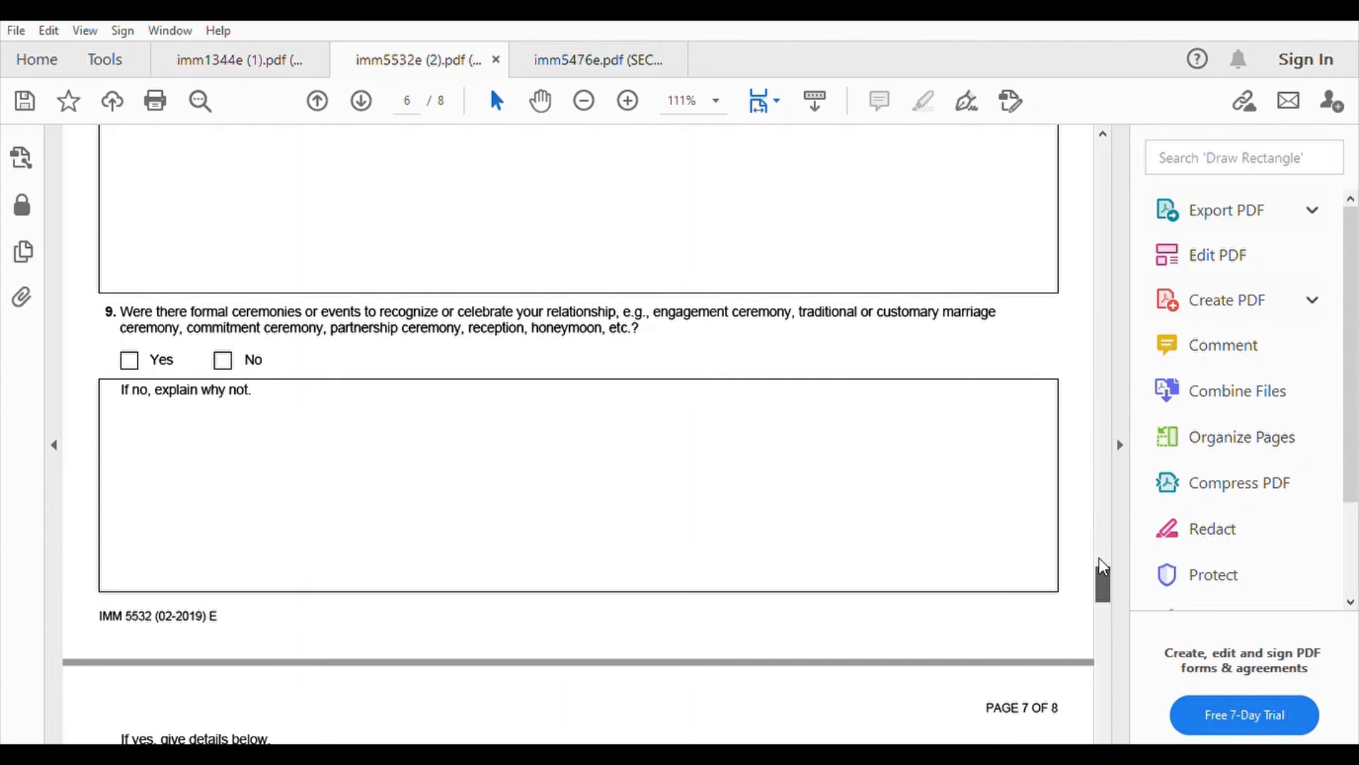
scroll(1099, 558, down, 1)
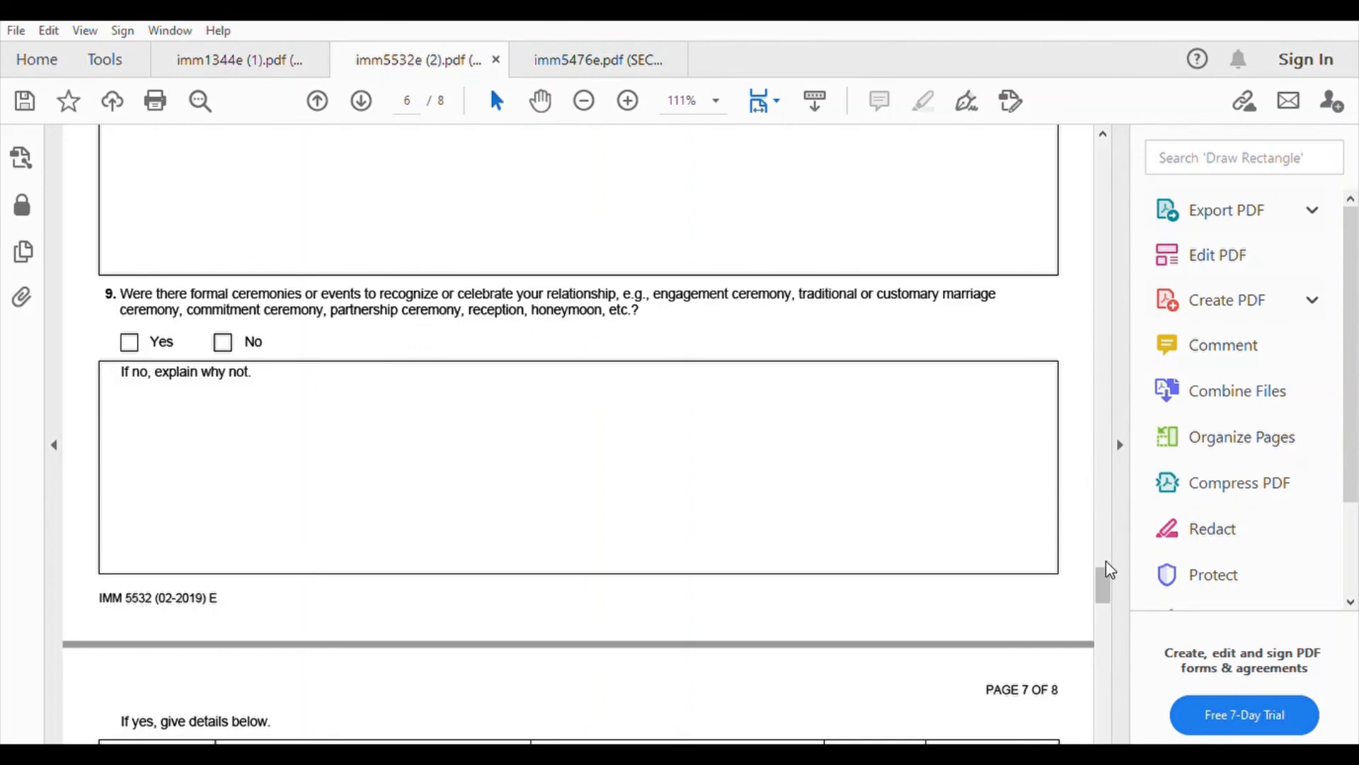
drag(1104, 575, 1103, 582)
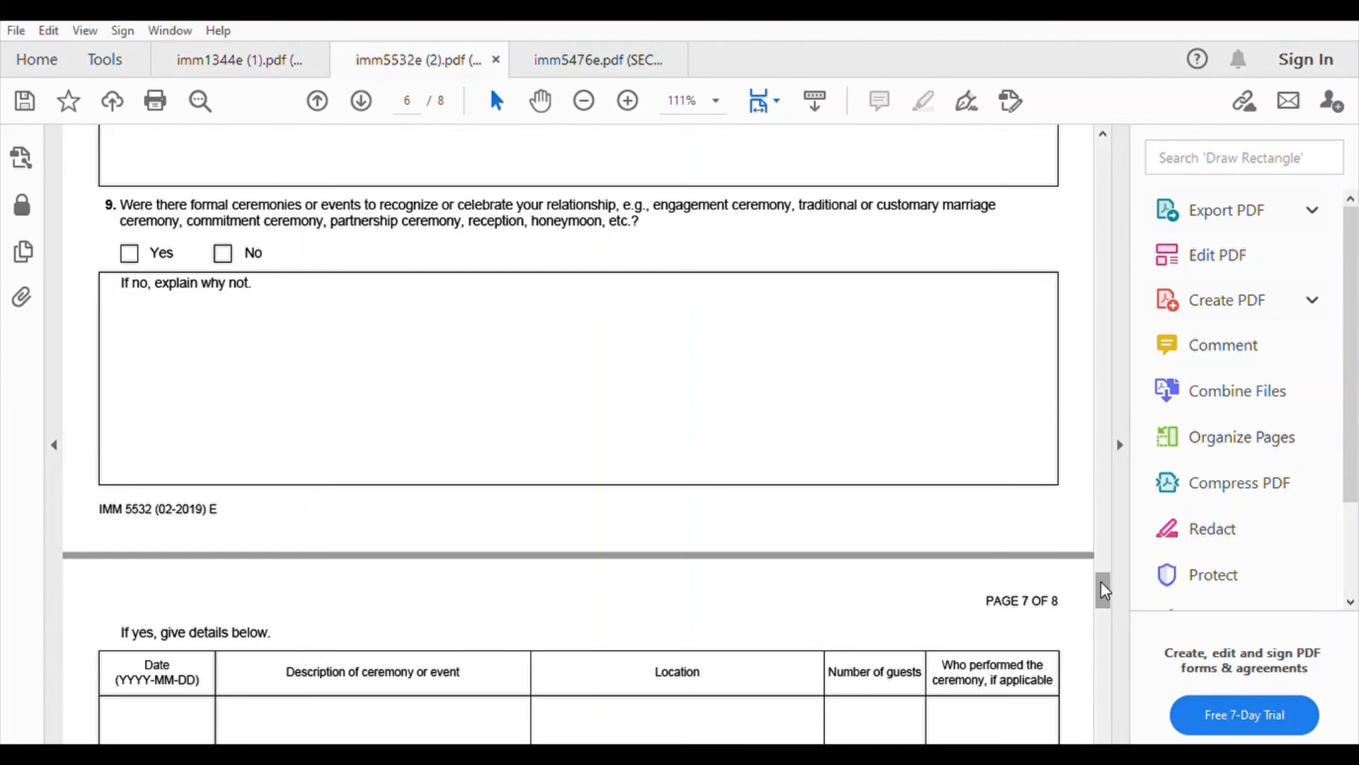
Step: Review question 9's ceremony details and attendance checkboxes, question 10 on pregnancy, and question 11 on additional relationship information
drag(1102, 581, 1105, 616)
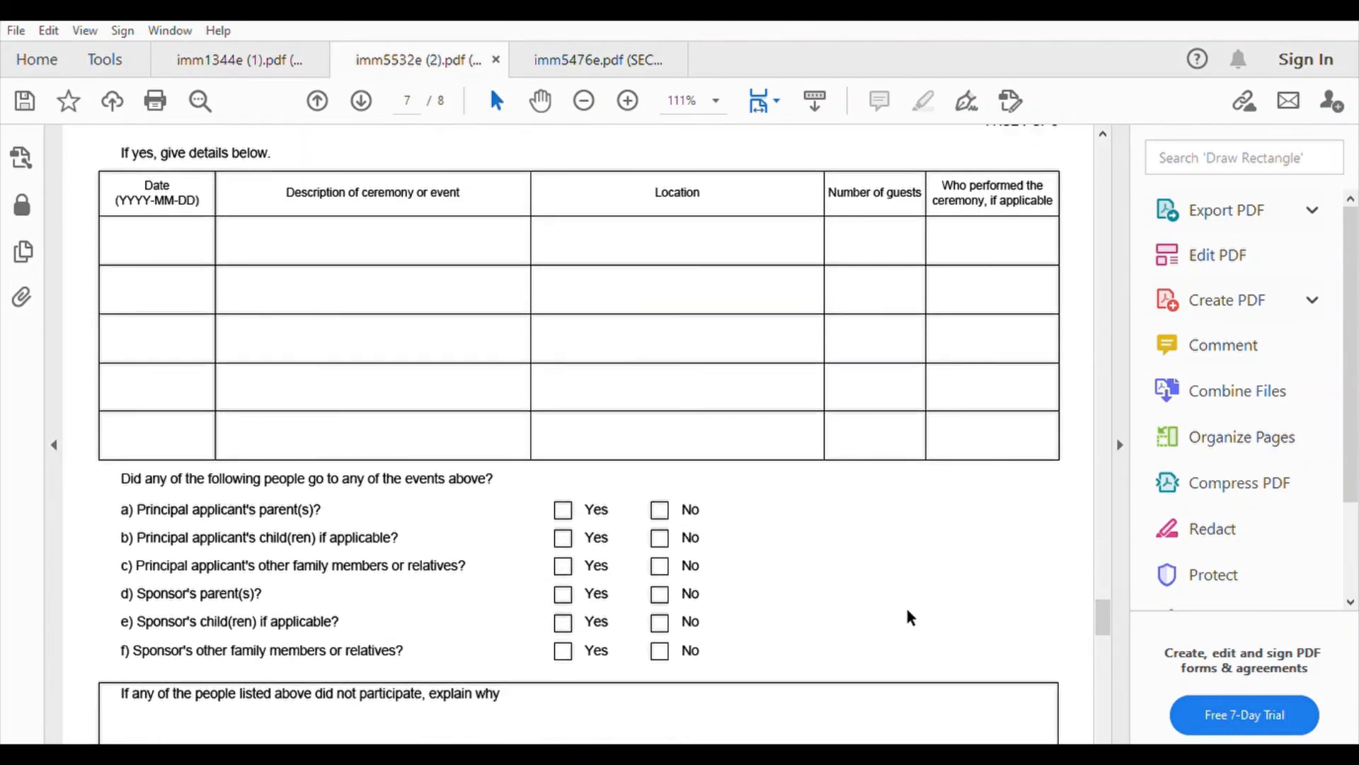
drag(1103, 595, 1104, 599)
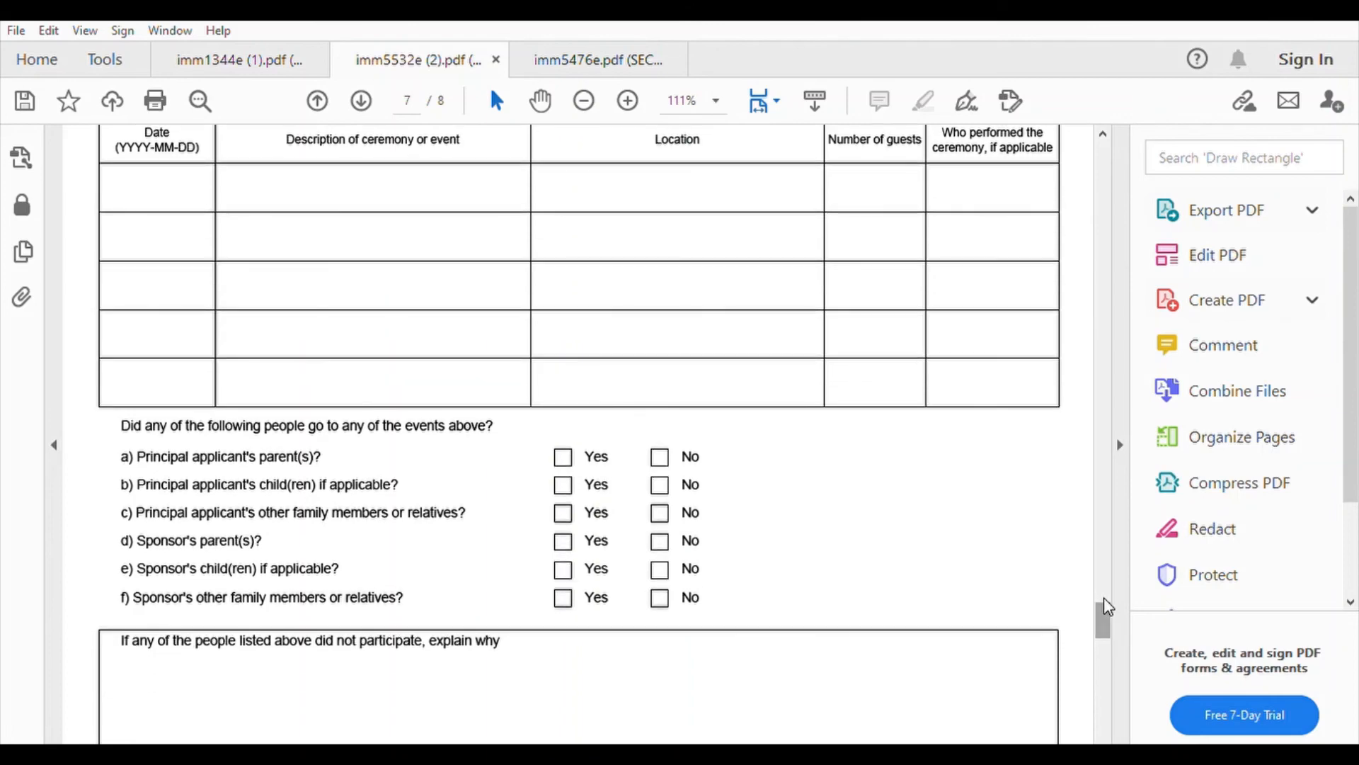
drag(1104, 599, 1103, 615)
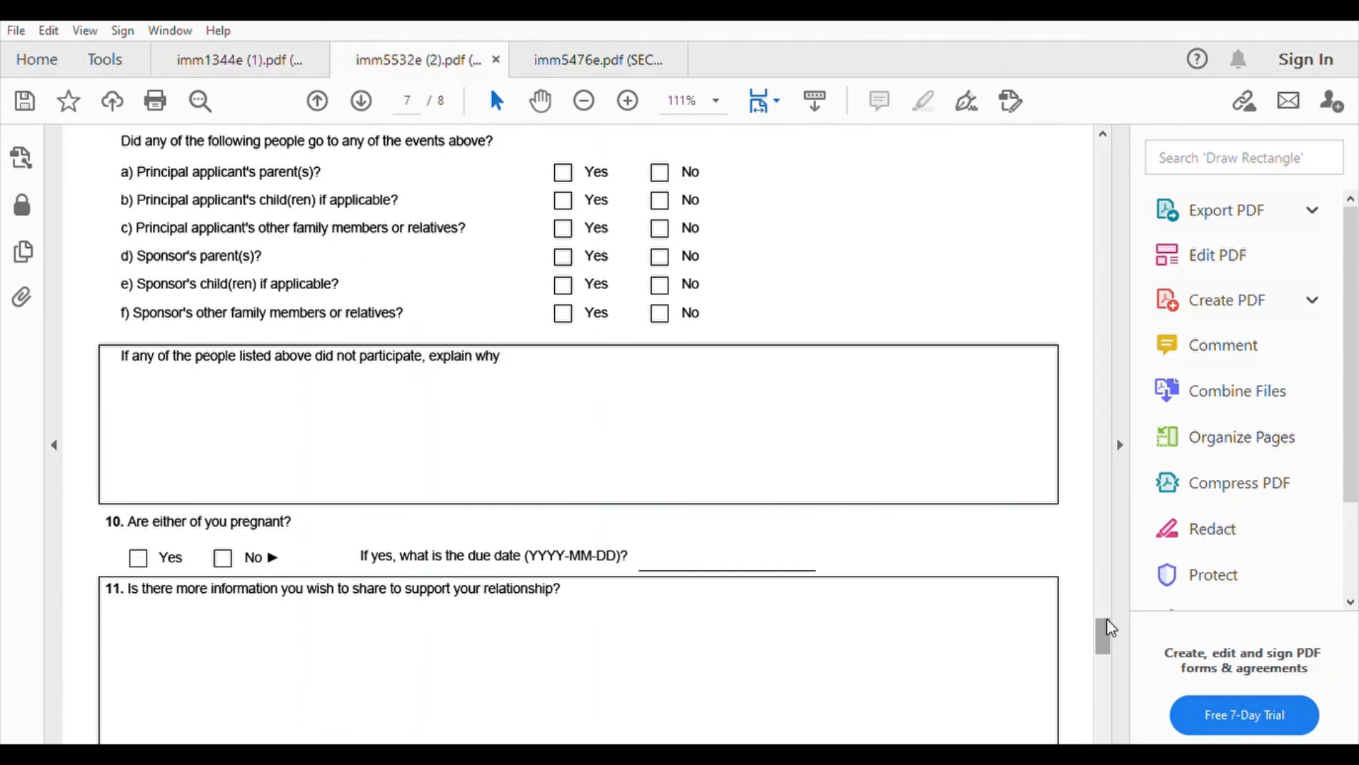
drag(1110, 627, 1112, 644)
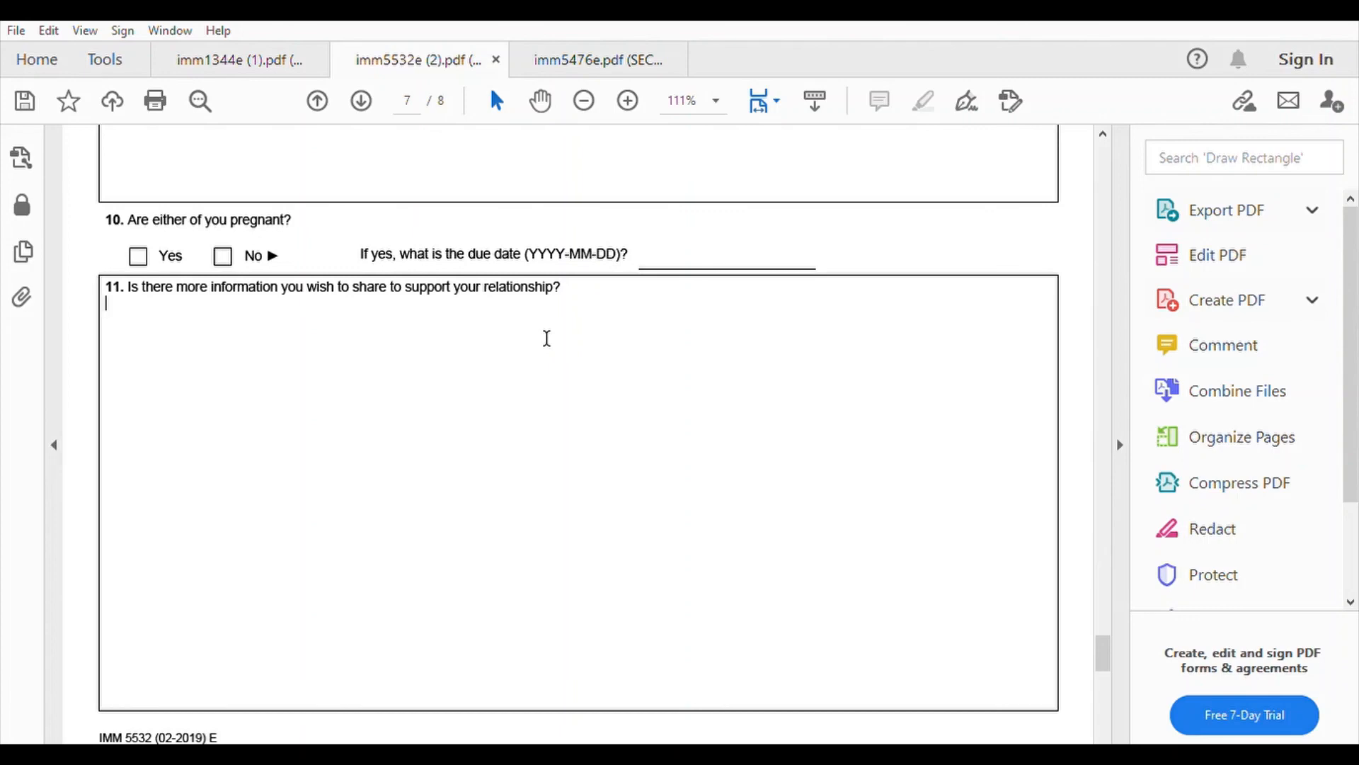
Step: Review the sponsor and applicant declarations with their signature fields, down to the interpreter declaration in section 14
drag(1103, 630, 1105, 666)
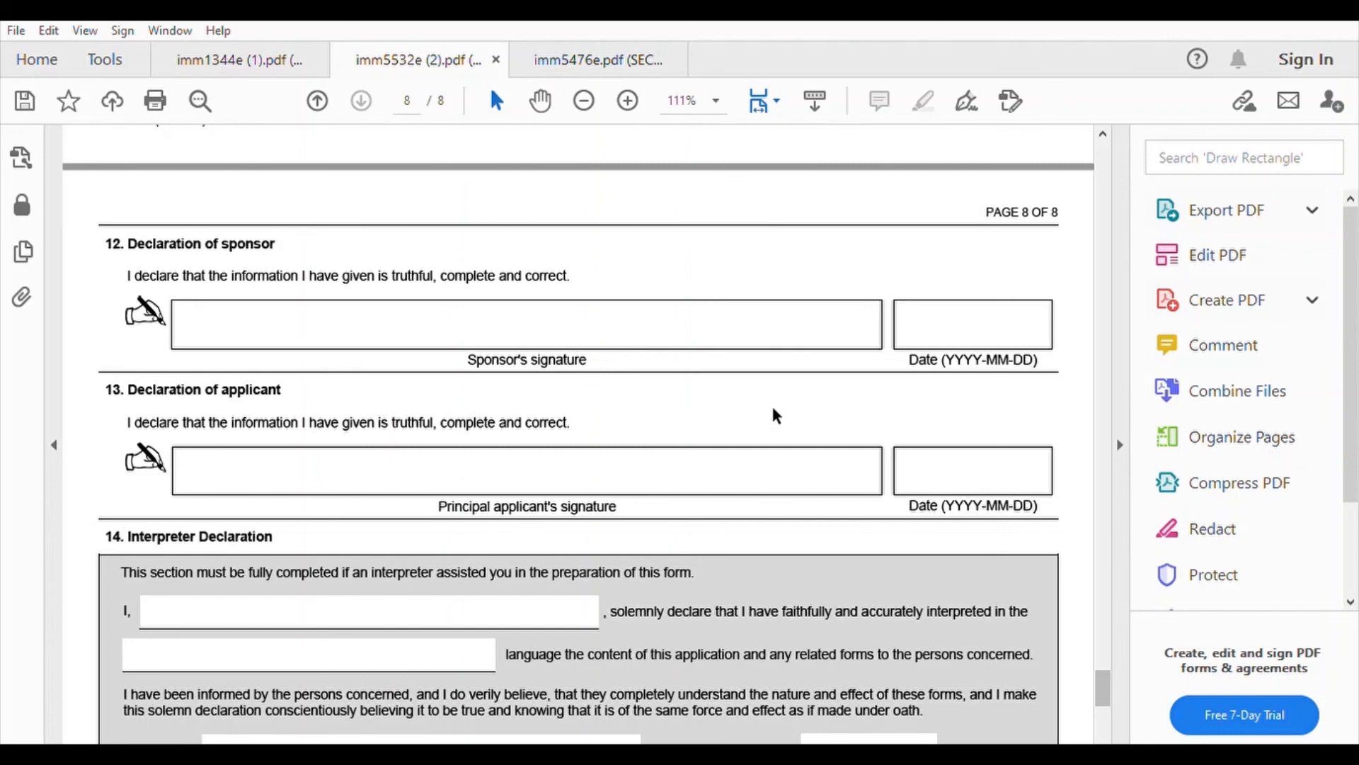
click(572, 316)
scroll(1102, 661, down, 3)
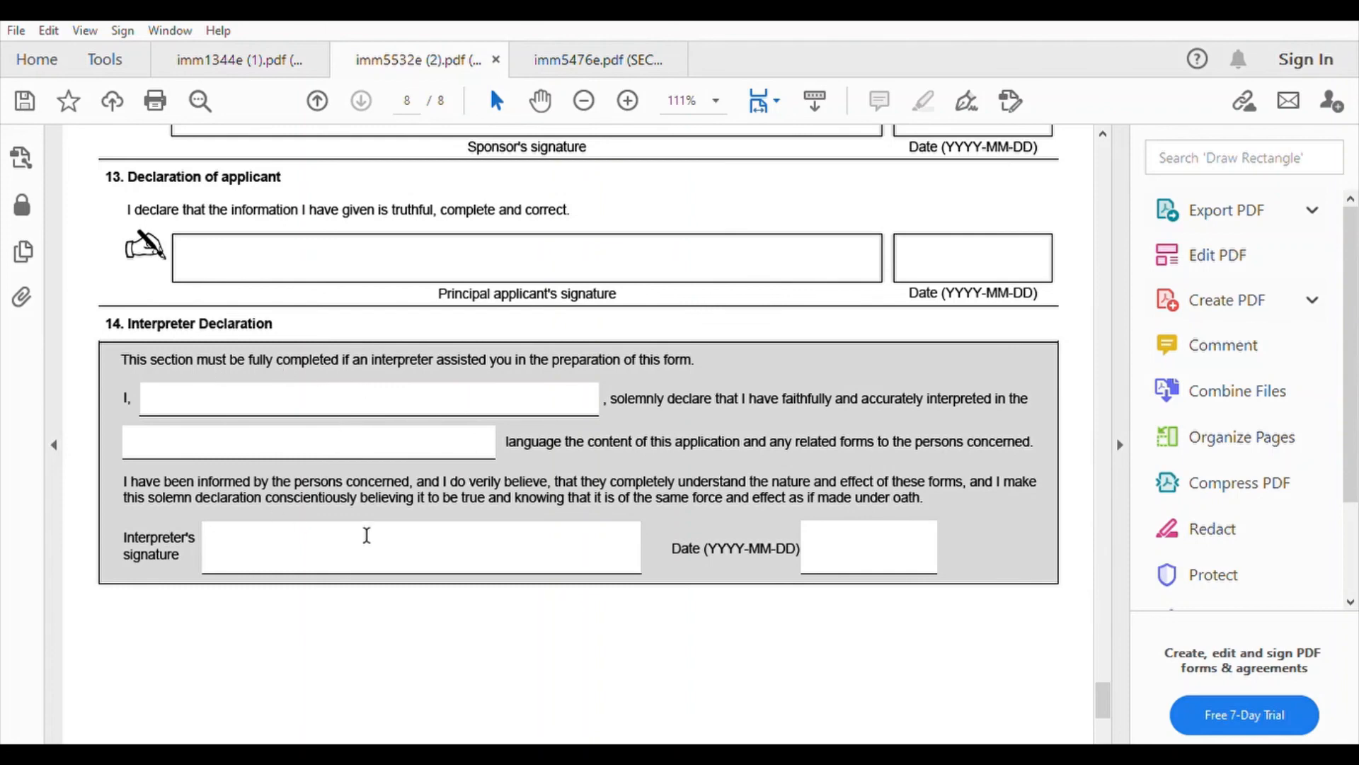
Step: Try "na" as the interpreter's name in the section 14 declaration, and clear the field again
click(323, 394)
text(na)
key(BackSpace)
key(BackSpace)
Step: Finish looking over IMM 5532, switch to the IMM 5476 Use of a Representative form, and view its first page from the beginning
scroll(1099, 681, down, 5)
drag(1099, 687, 1113, 149)
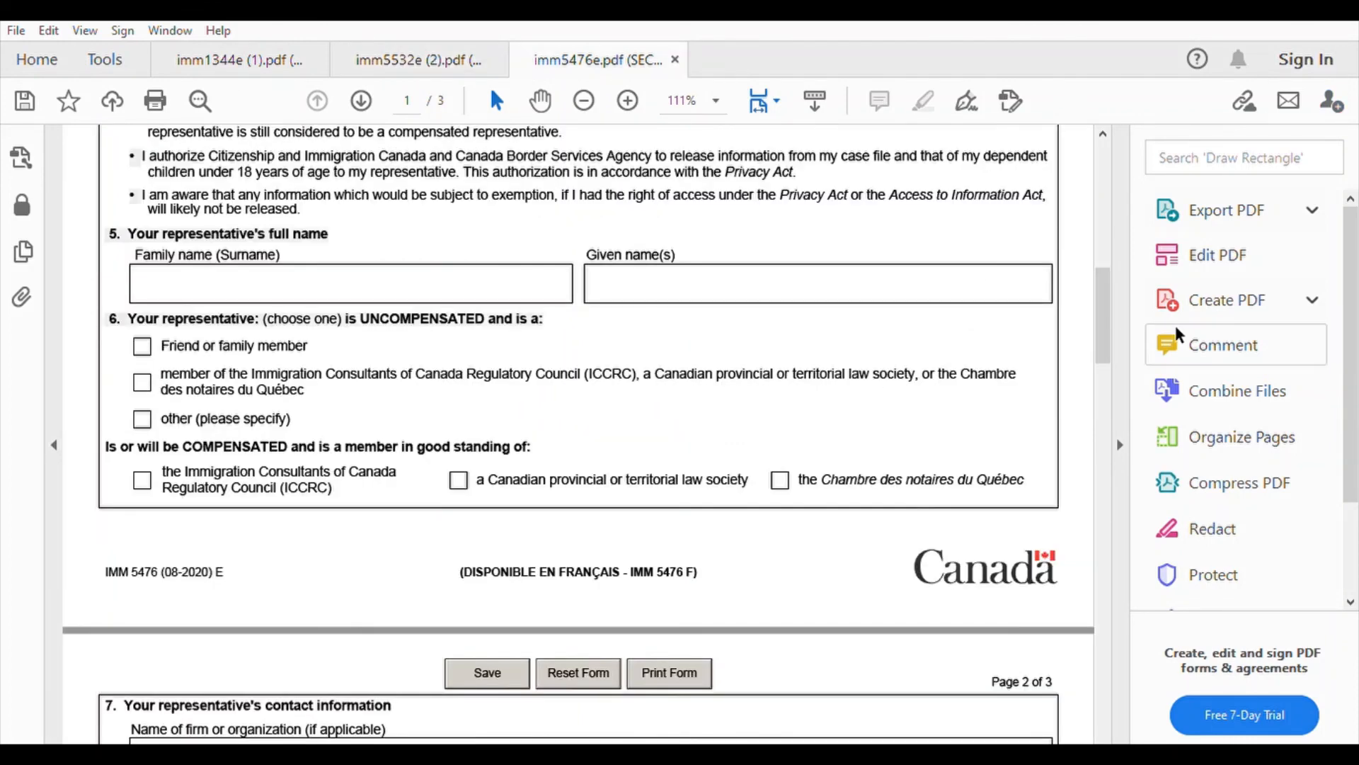
drag(1102, 311, 1099, 198)
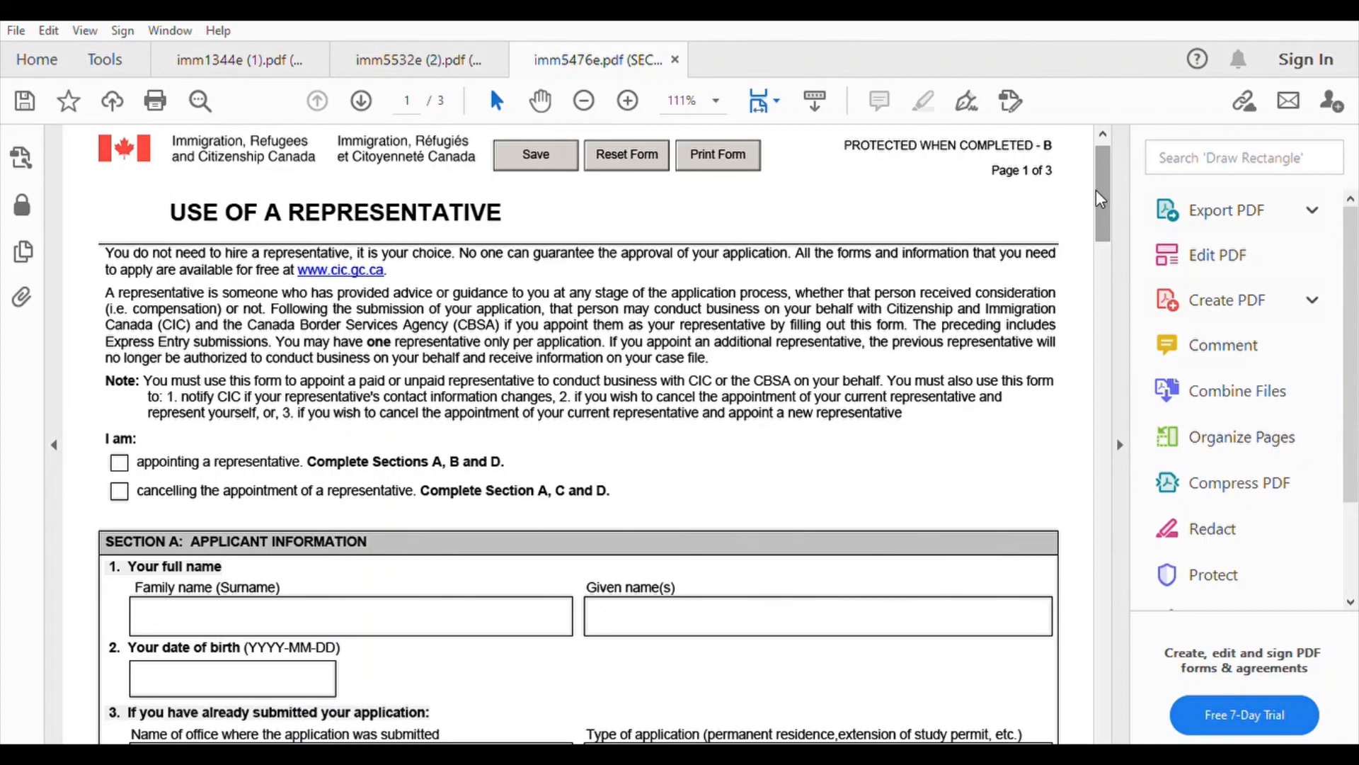
drag(1096, 190, 1115, 155)
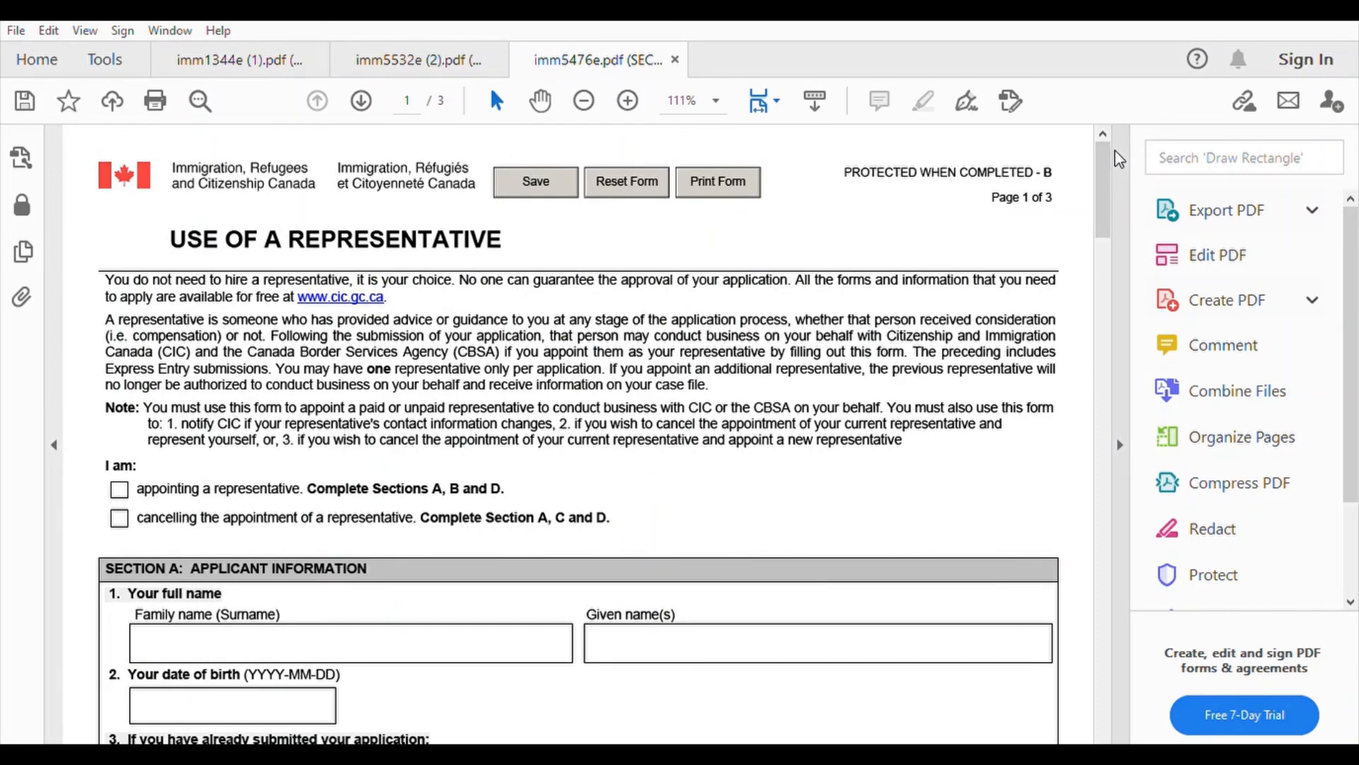